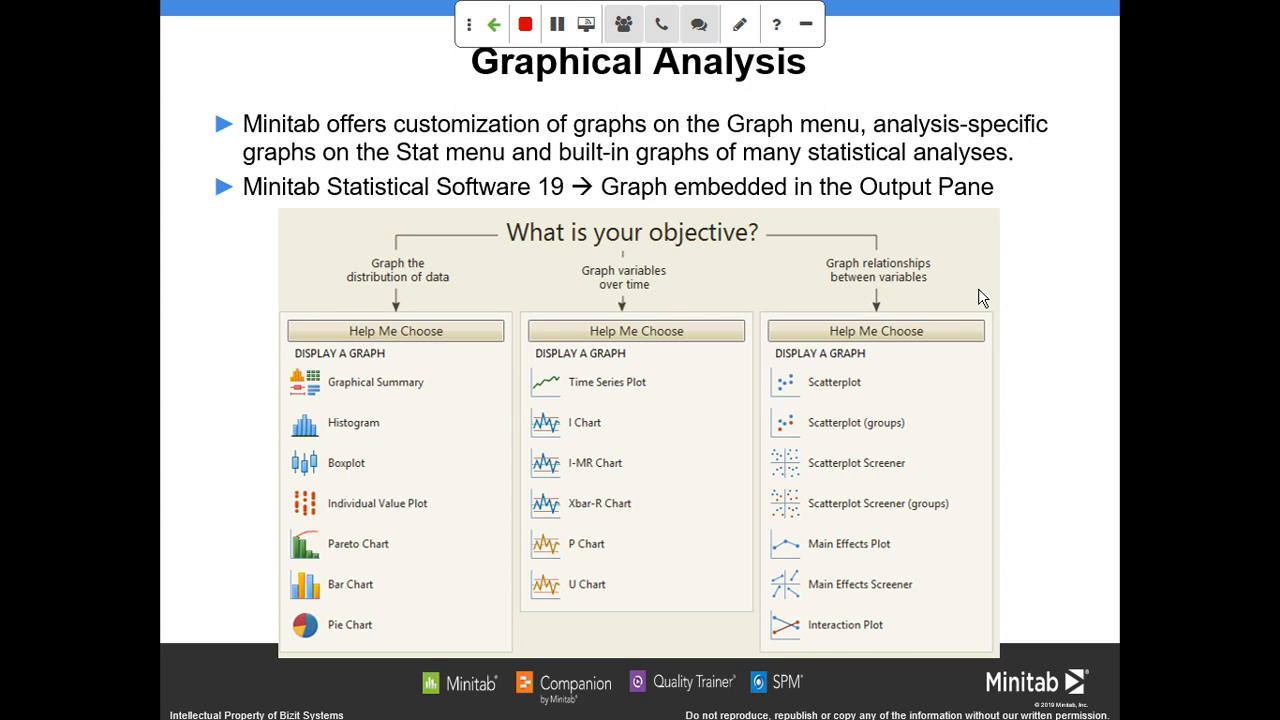
click(983, 298)
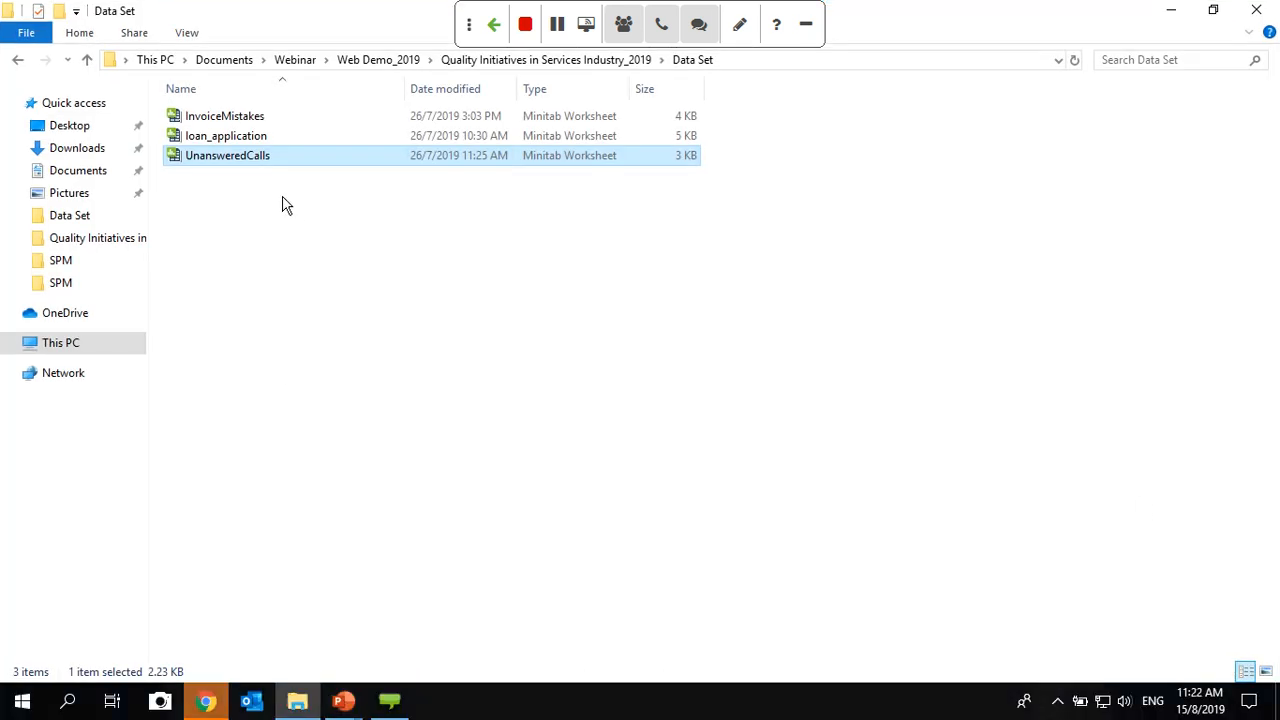
- Open the InvoiceMistakes worksheet from the Data Set folder in Minitab
key(Home)
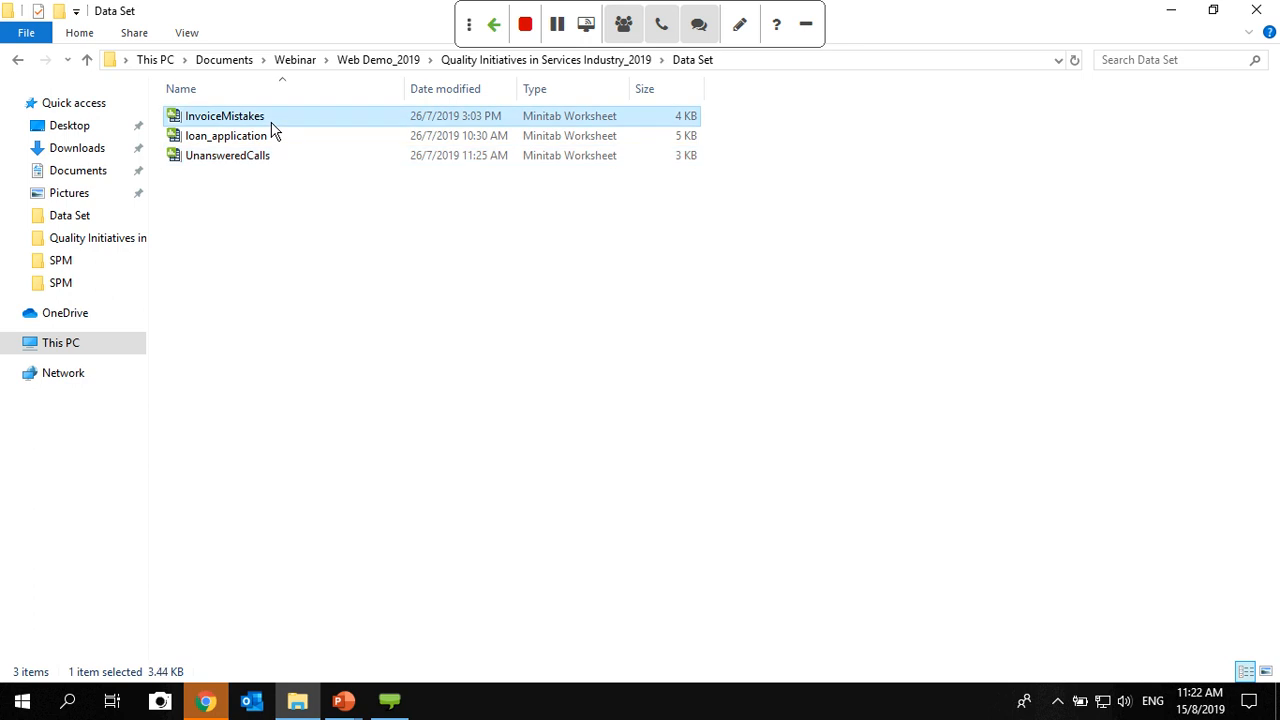
key(Return)
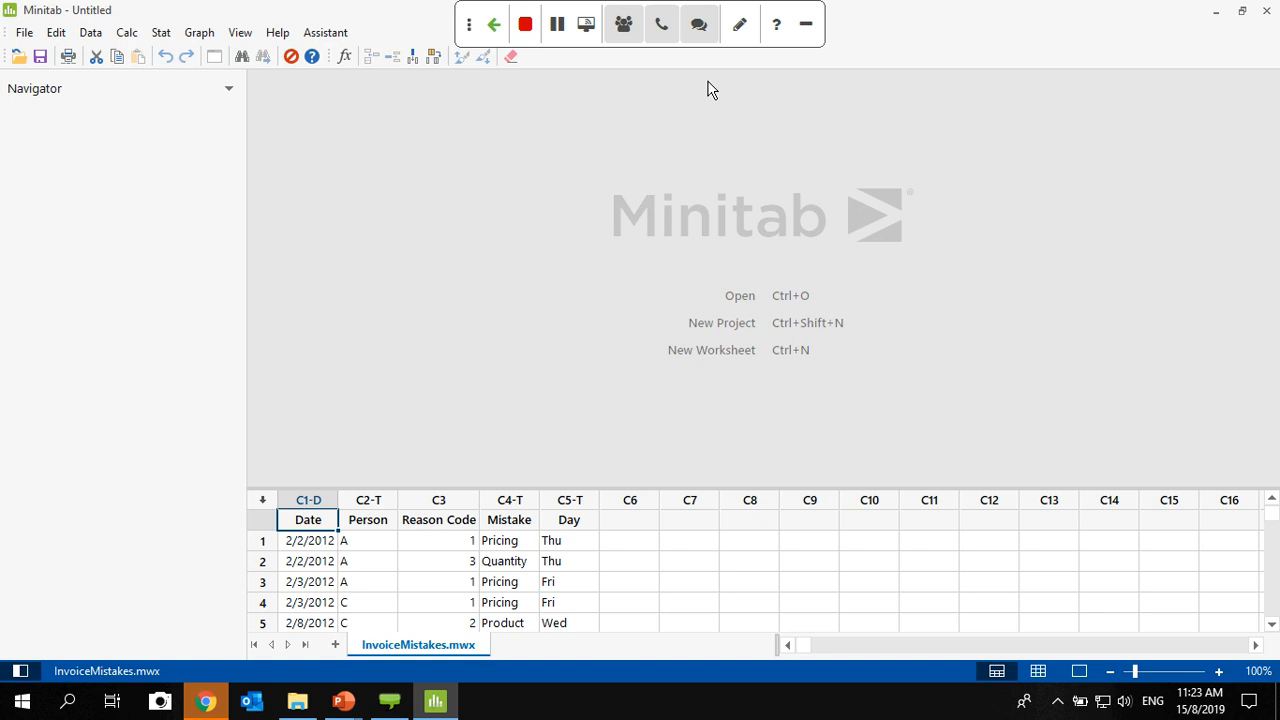
click(741, 22)
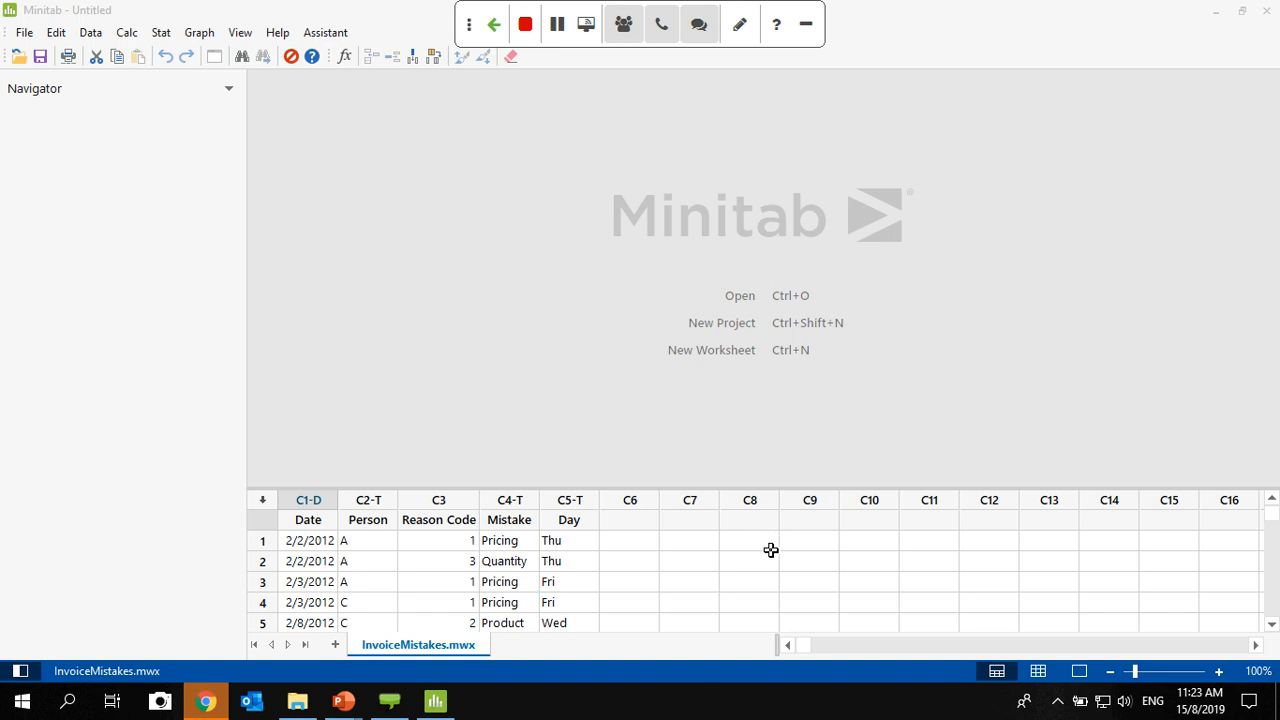
- Show only the data pane and add a blank worksheet, keeping InvoiceMistakes.mwx as the active worksheet
click(1038, 671)
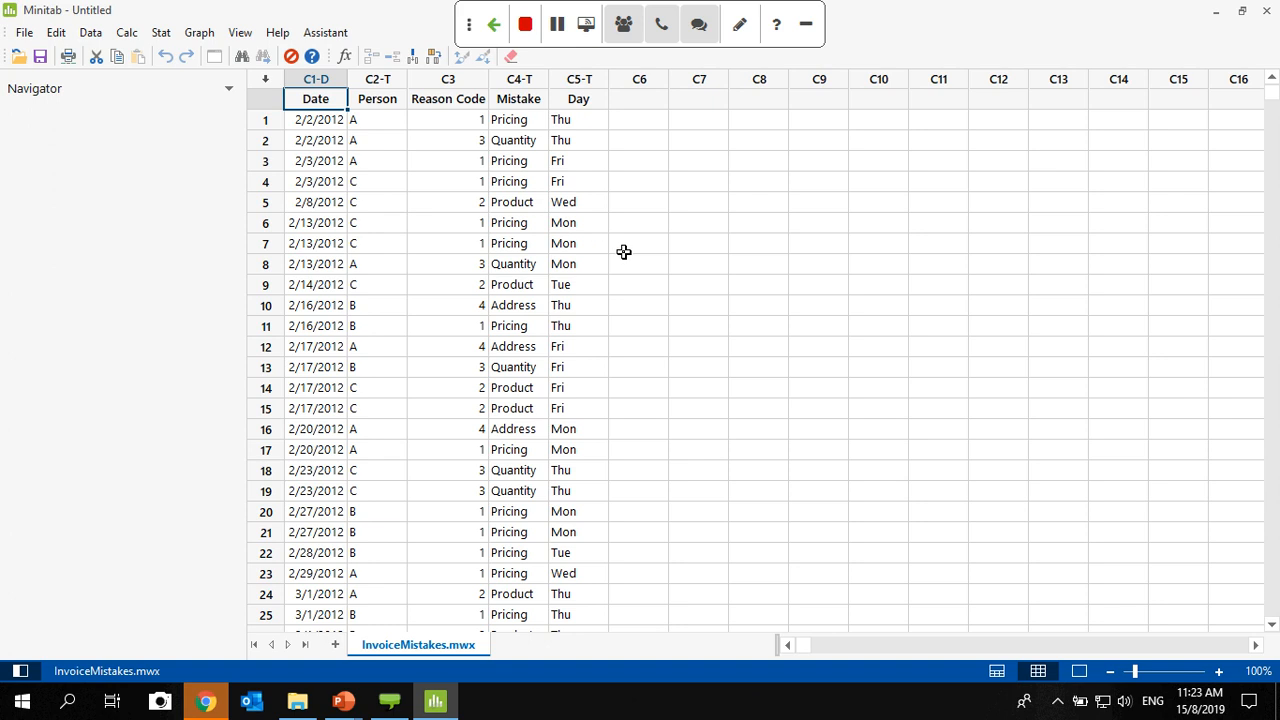
click(335, 645)
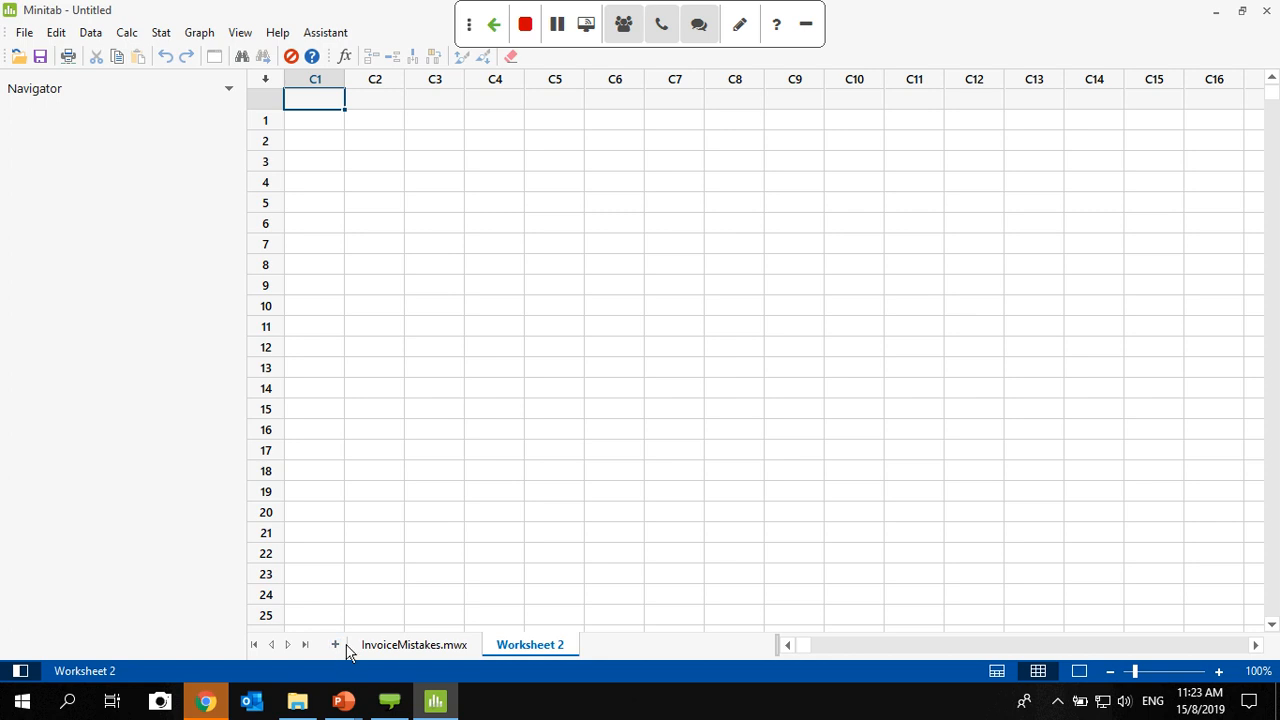
click(366, 647)
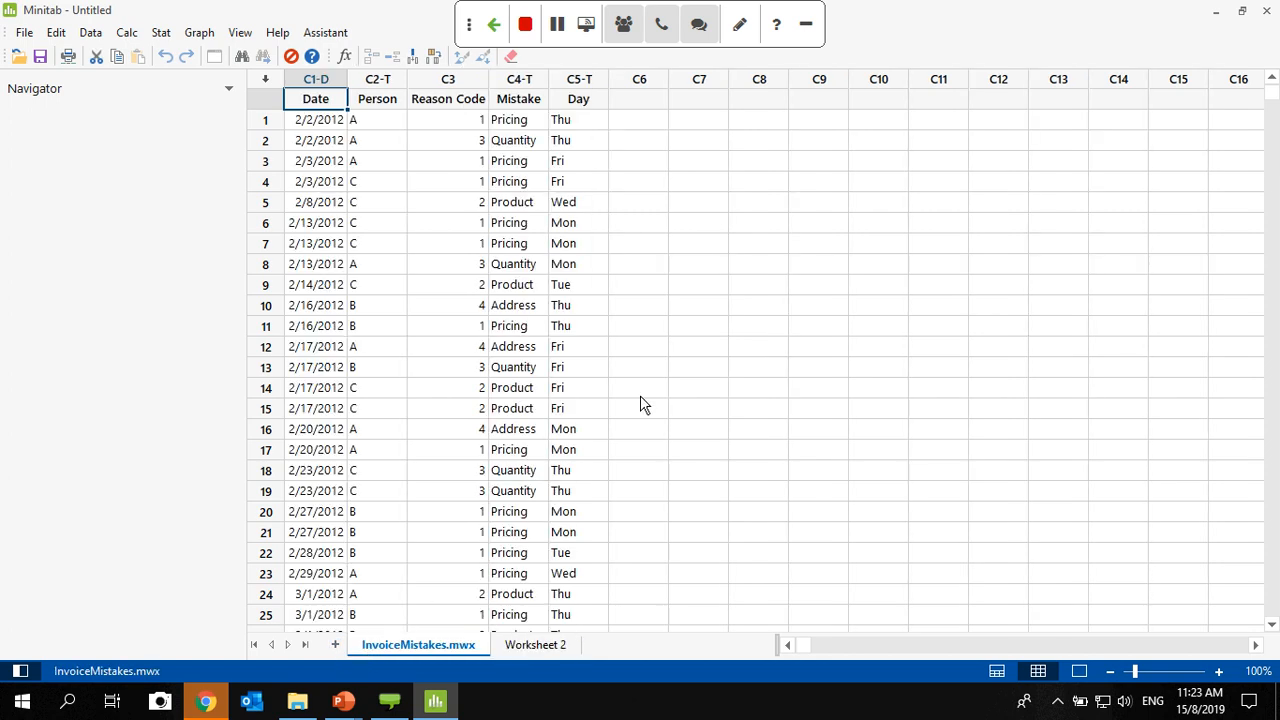
- Preview the output-only and combined pane layouts, returning to the data-only view
click(1080, 671)
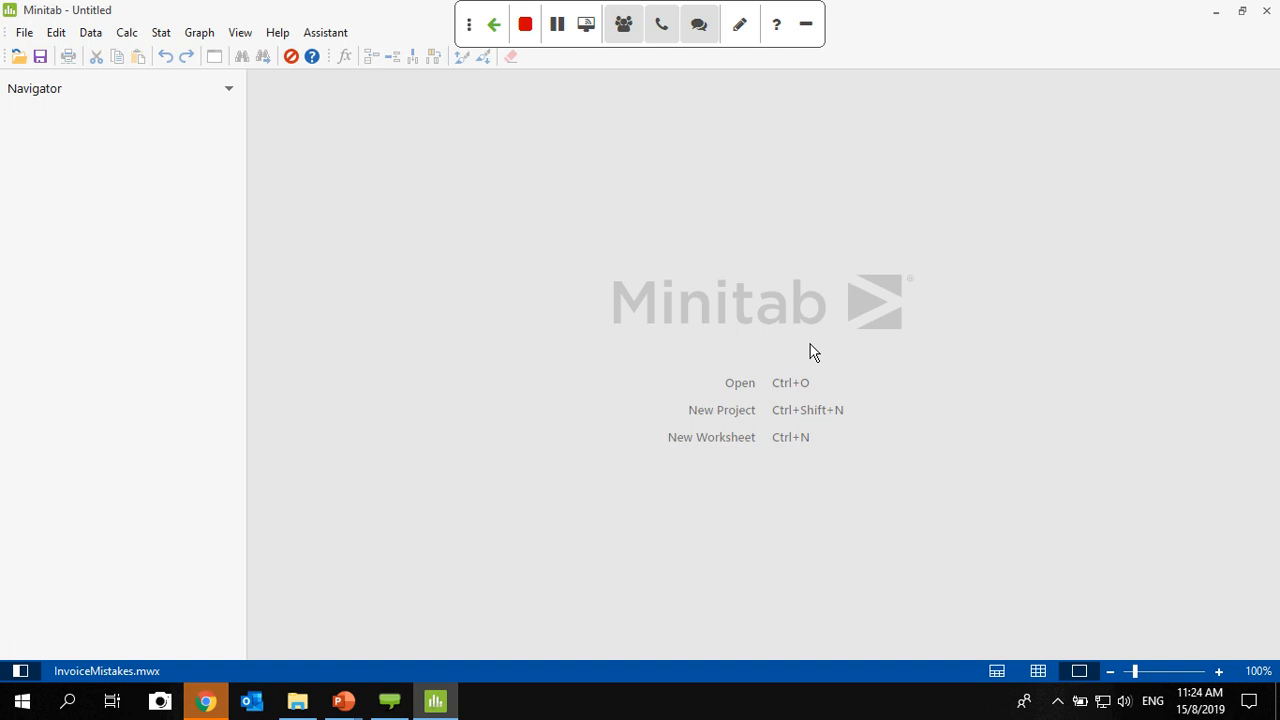
click(995, 673)
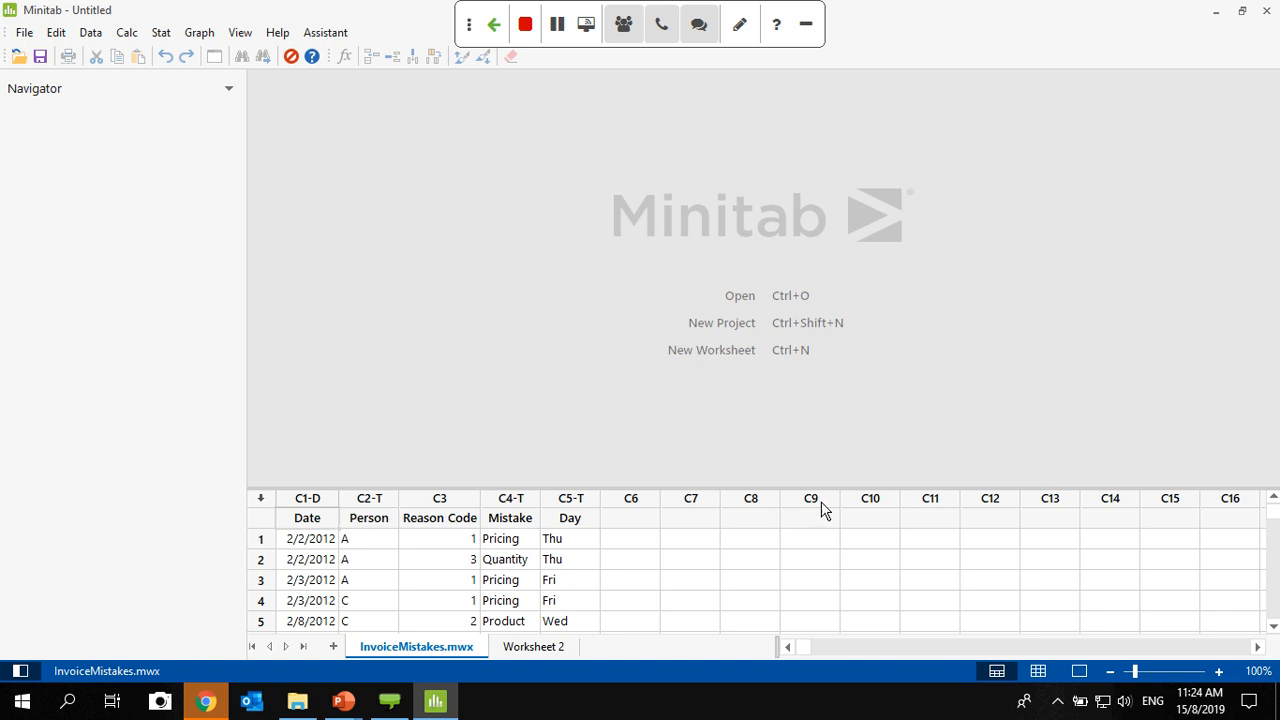
click(1048, 666)
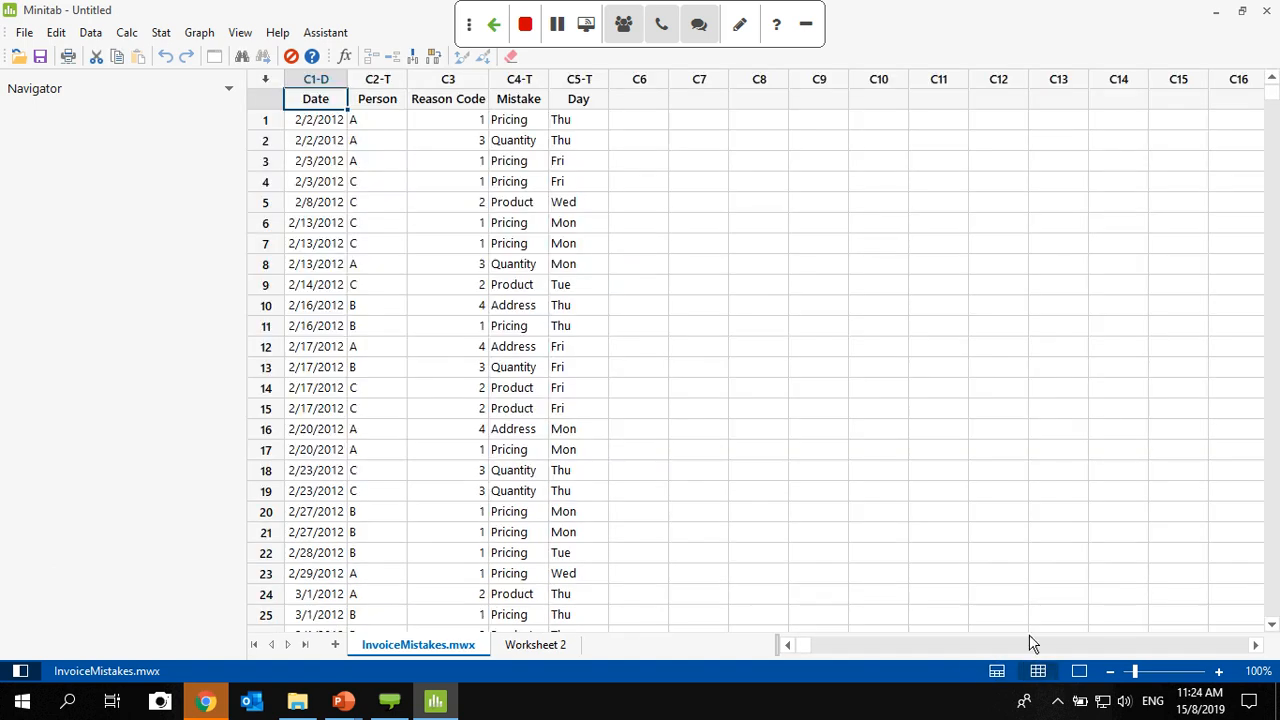
- Enlarge the worksheet to 140% and examine its Date, Person, Reason Code, Mistake and Day columns
click(1219, 671)
click(1219, 671)
click(1219, 671)
click(1219, 671)
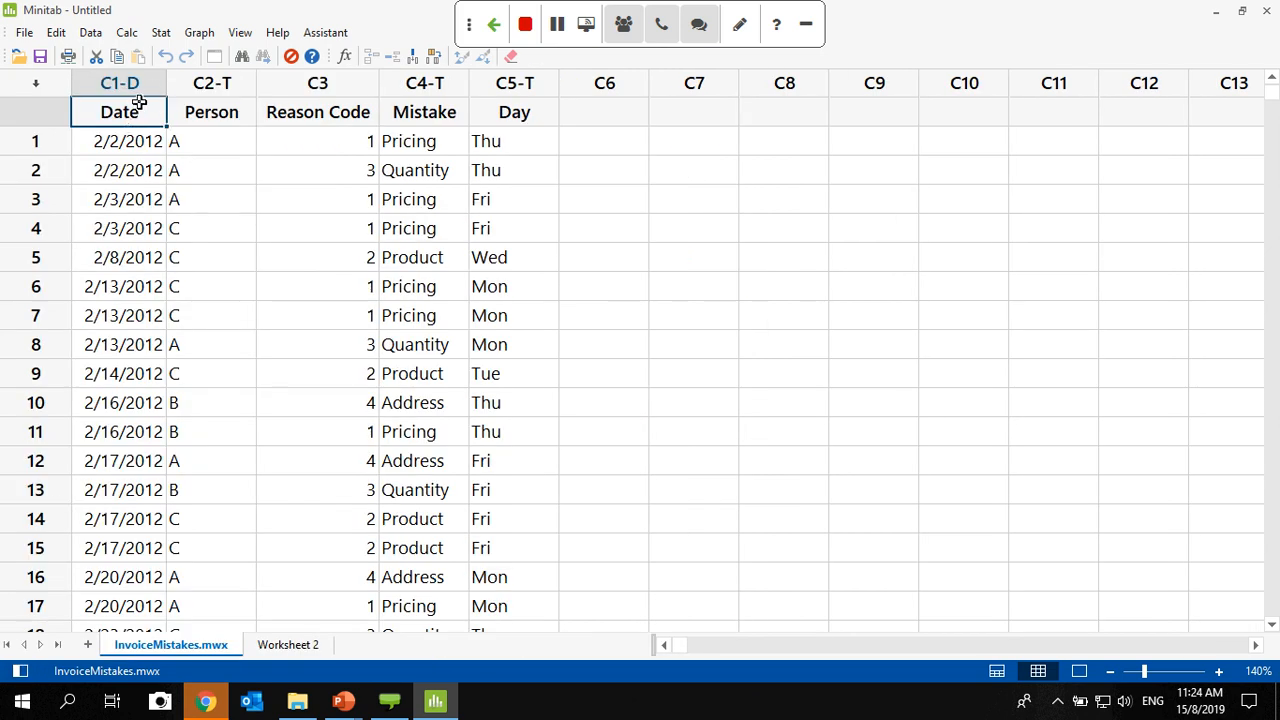
click(227, 82)
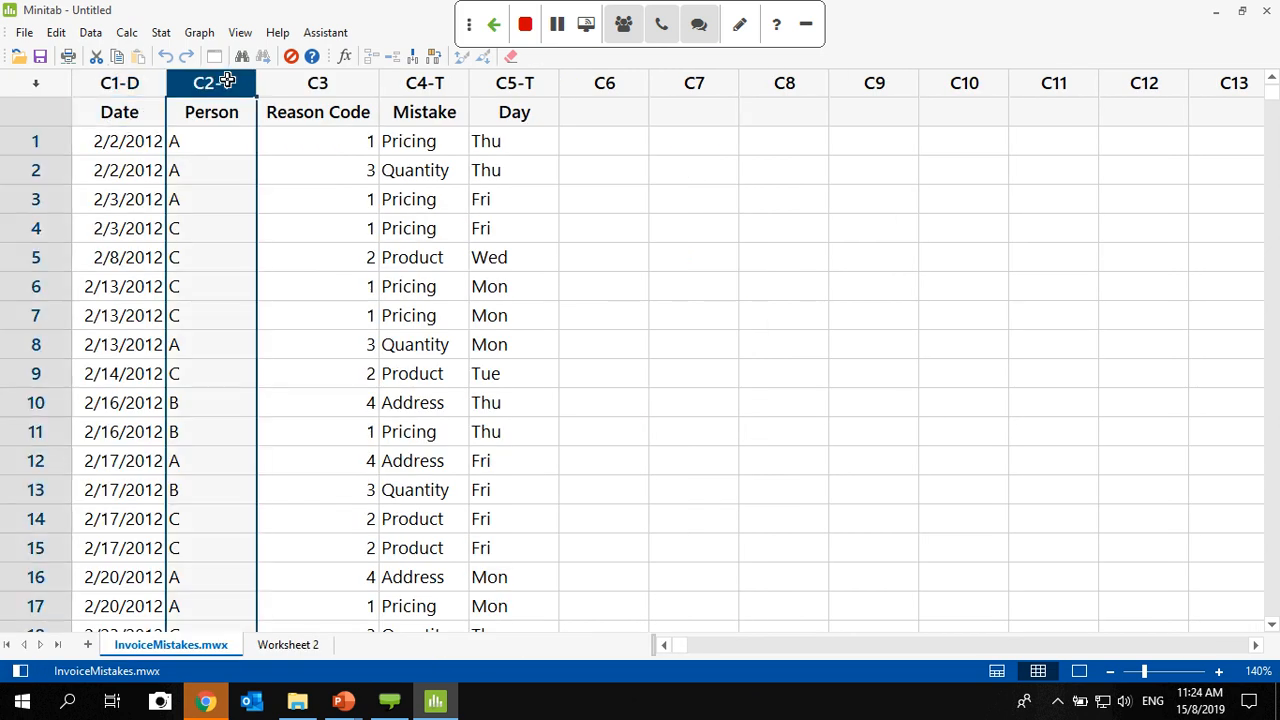
click(317, 84)
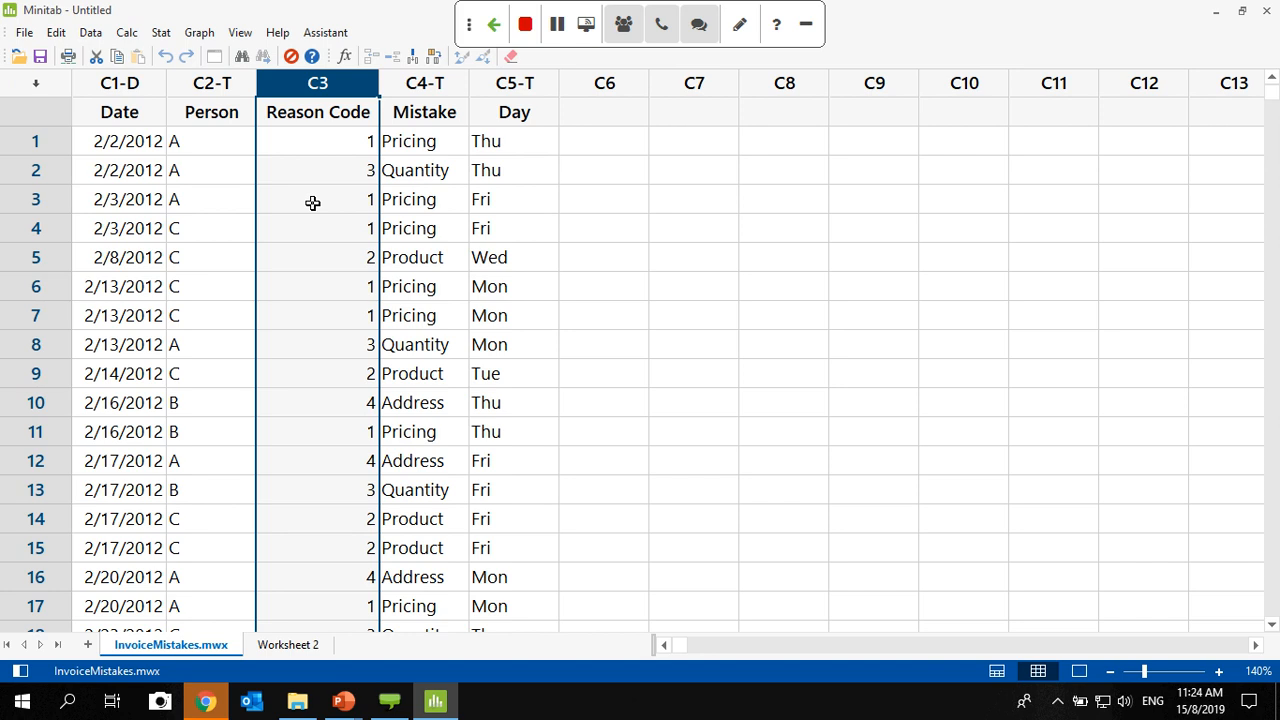
click(130, 112)
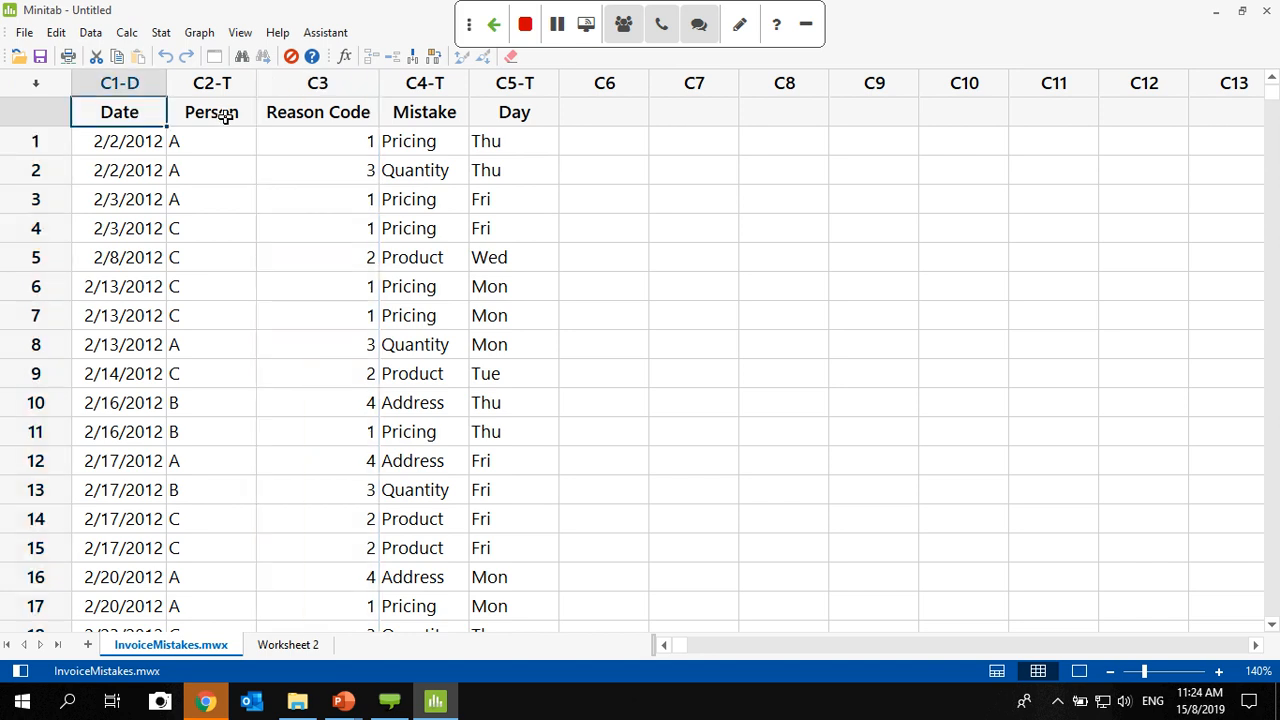
click(226, 116)
click(328, 110)
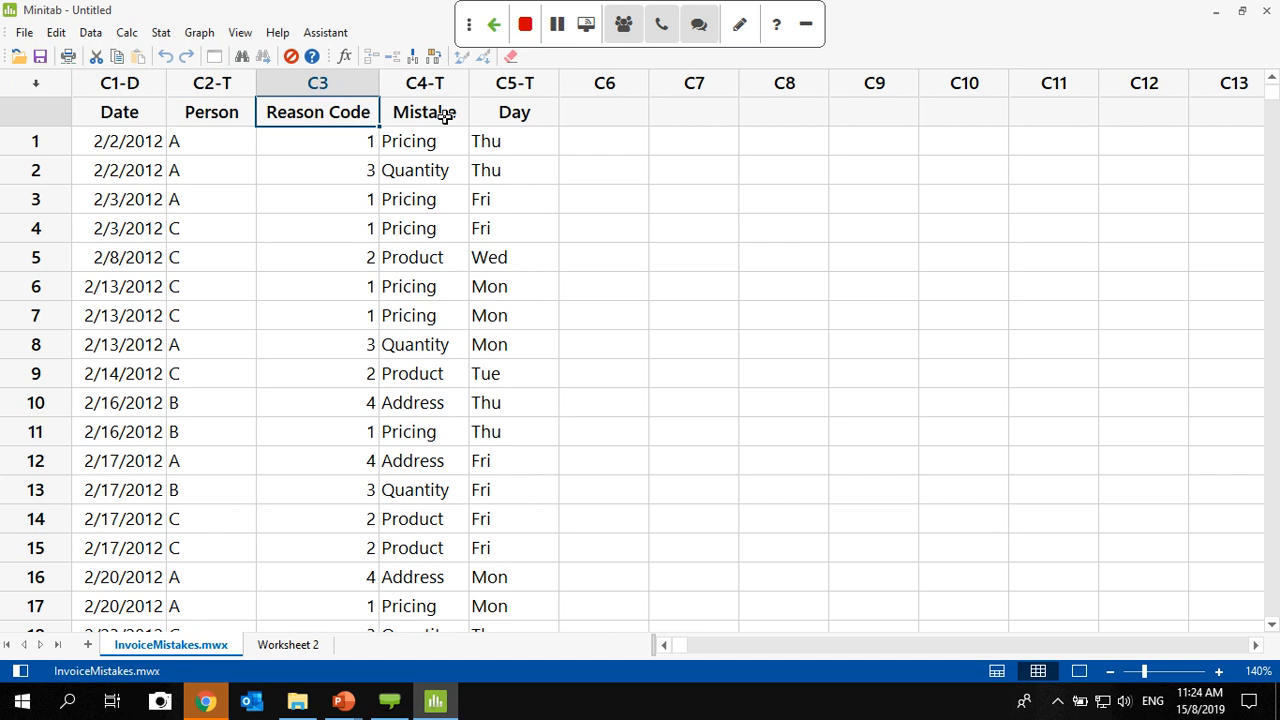
click(443, 114)
click(522, 115)
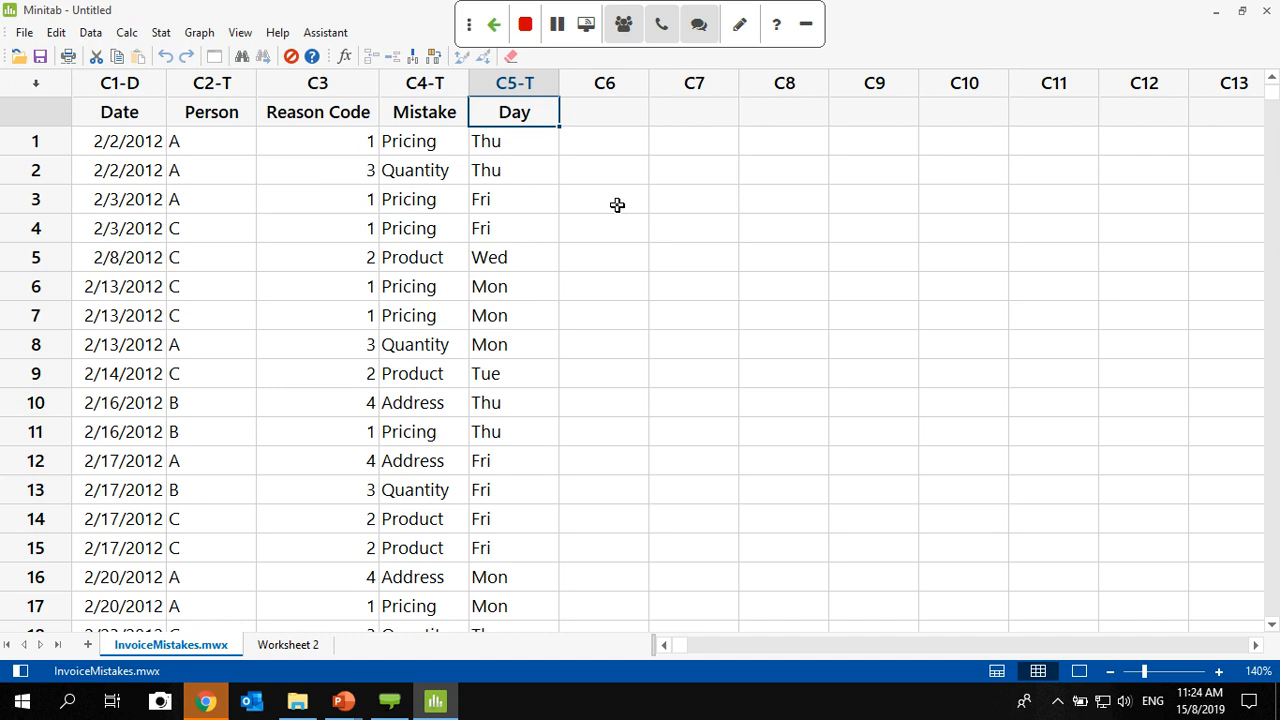
click(200, 33)
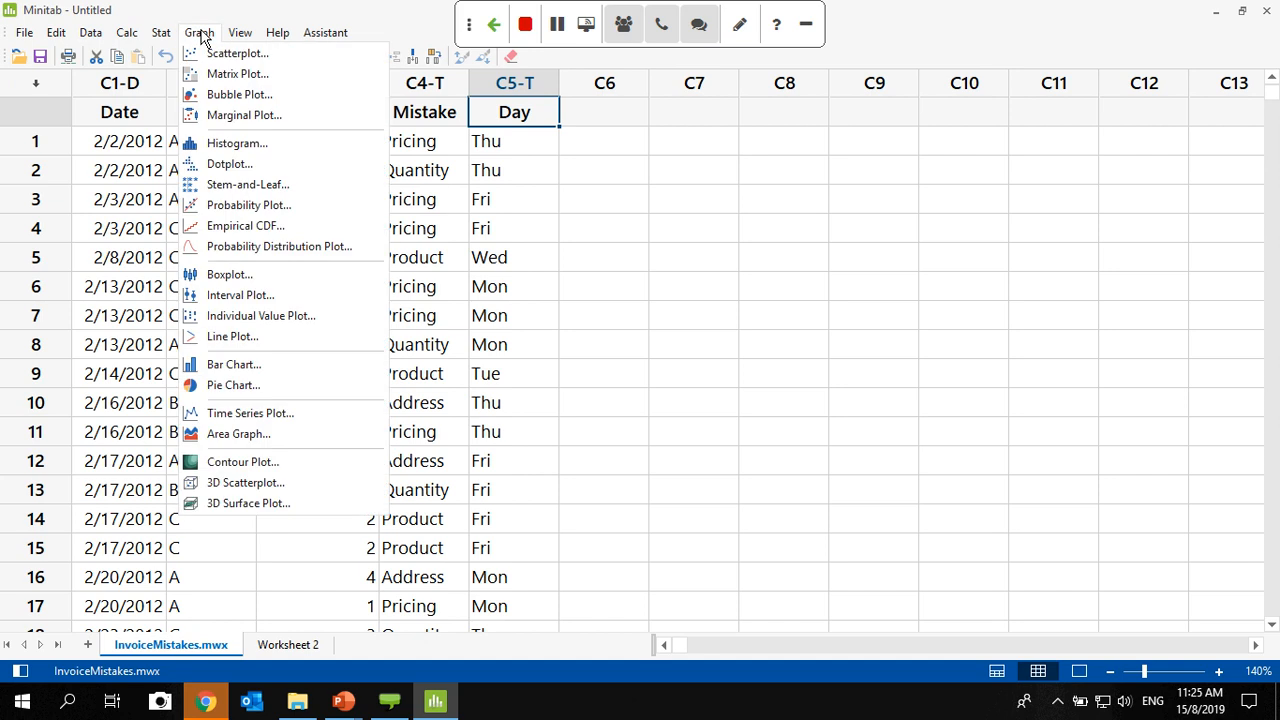
click(232, 364)
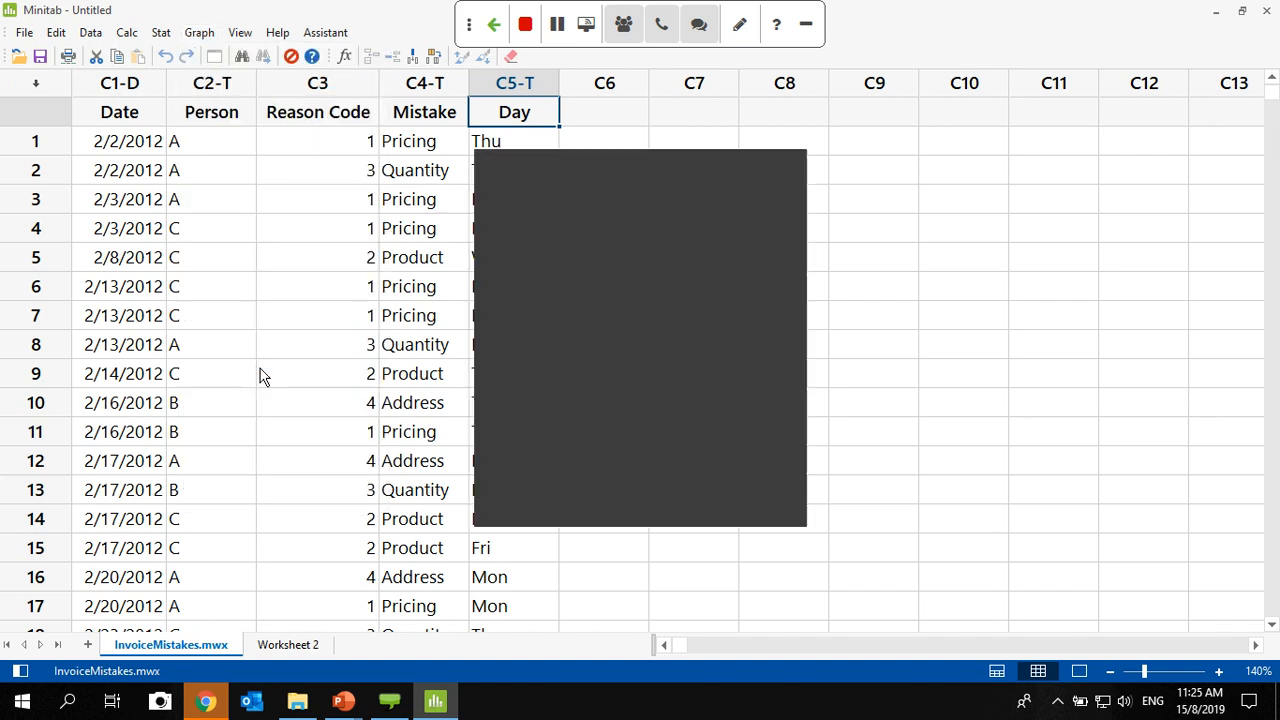
drag(686, 171, 731, 126)
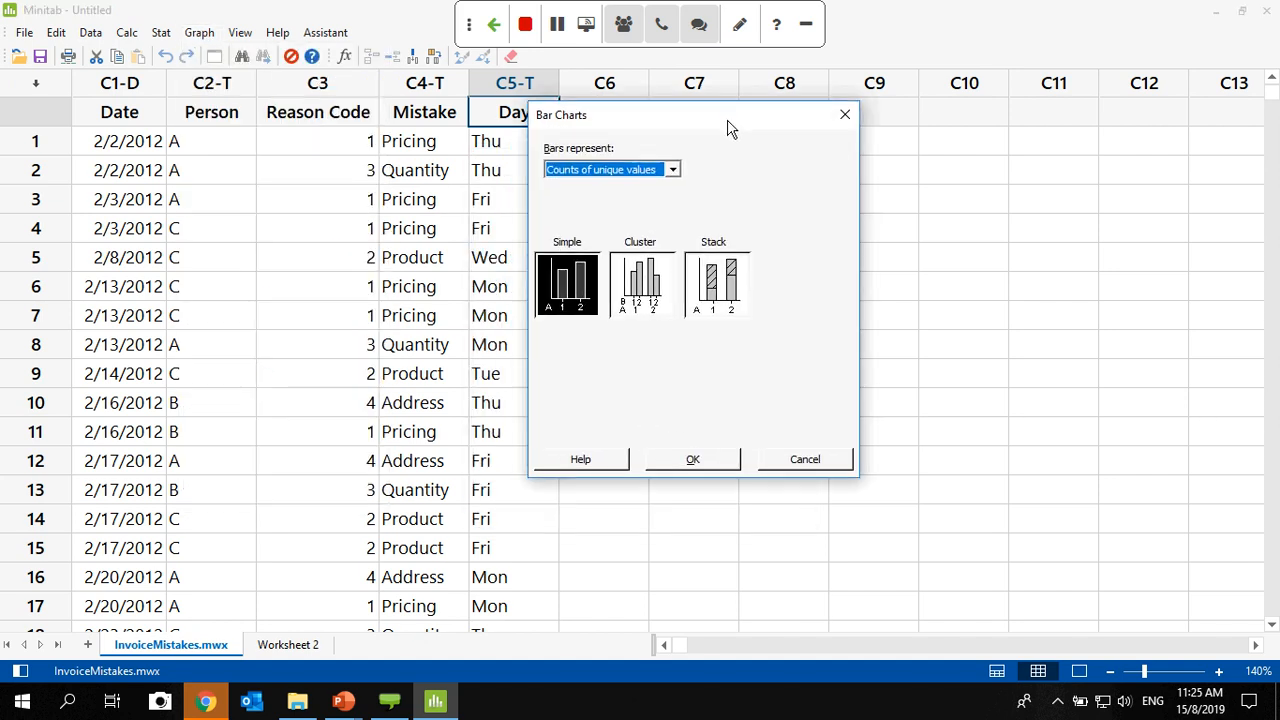
click(674, 171)
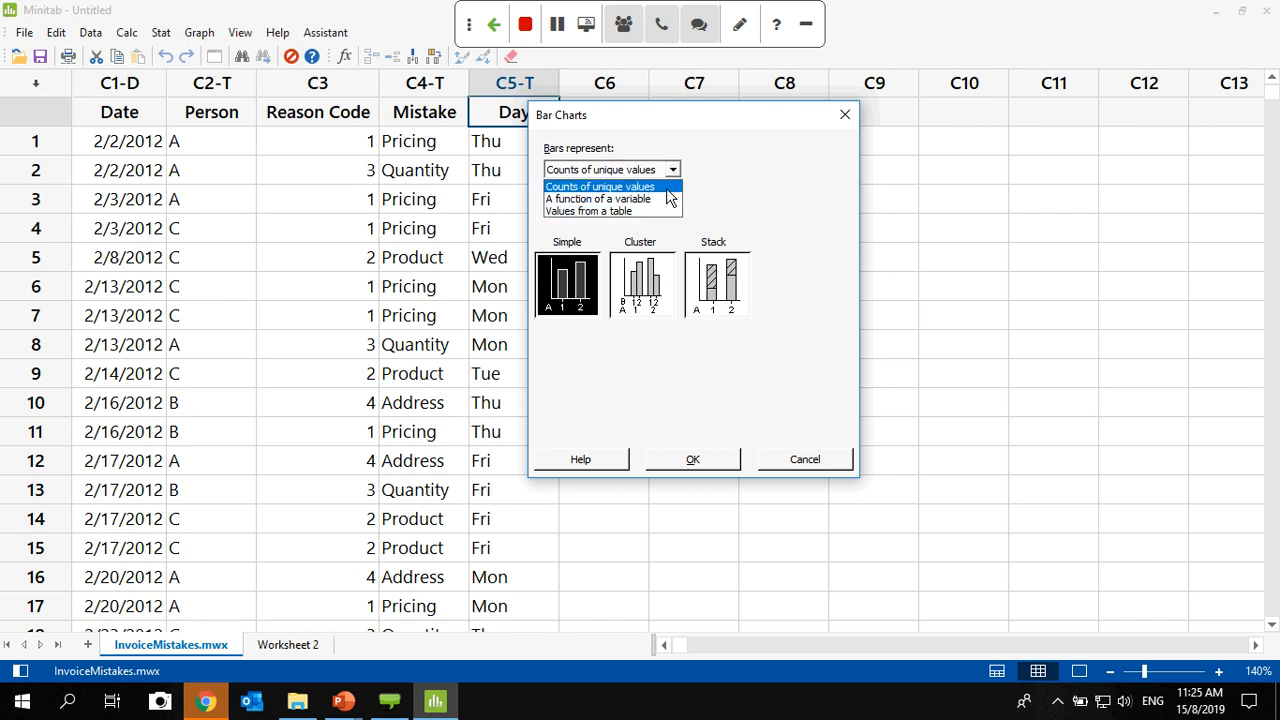
click(667, 188)
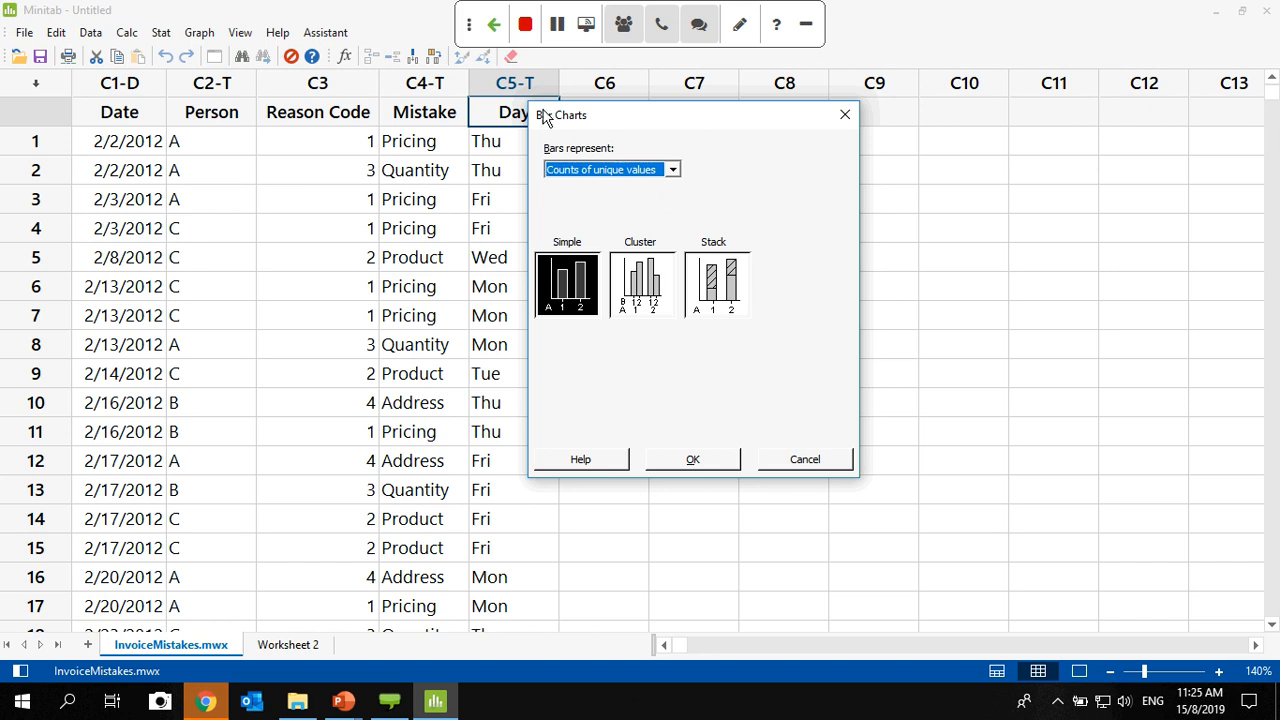
drag(636, 127, 729, 124)
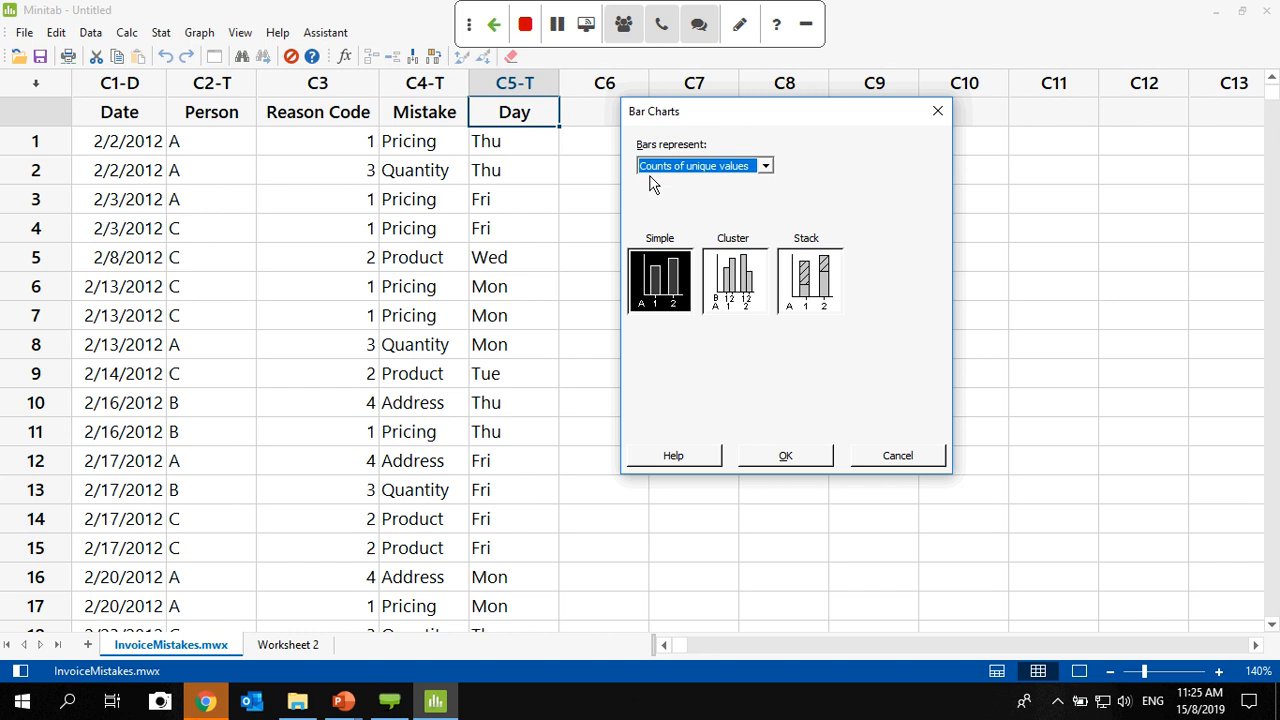
click(935, 113)
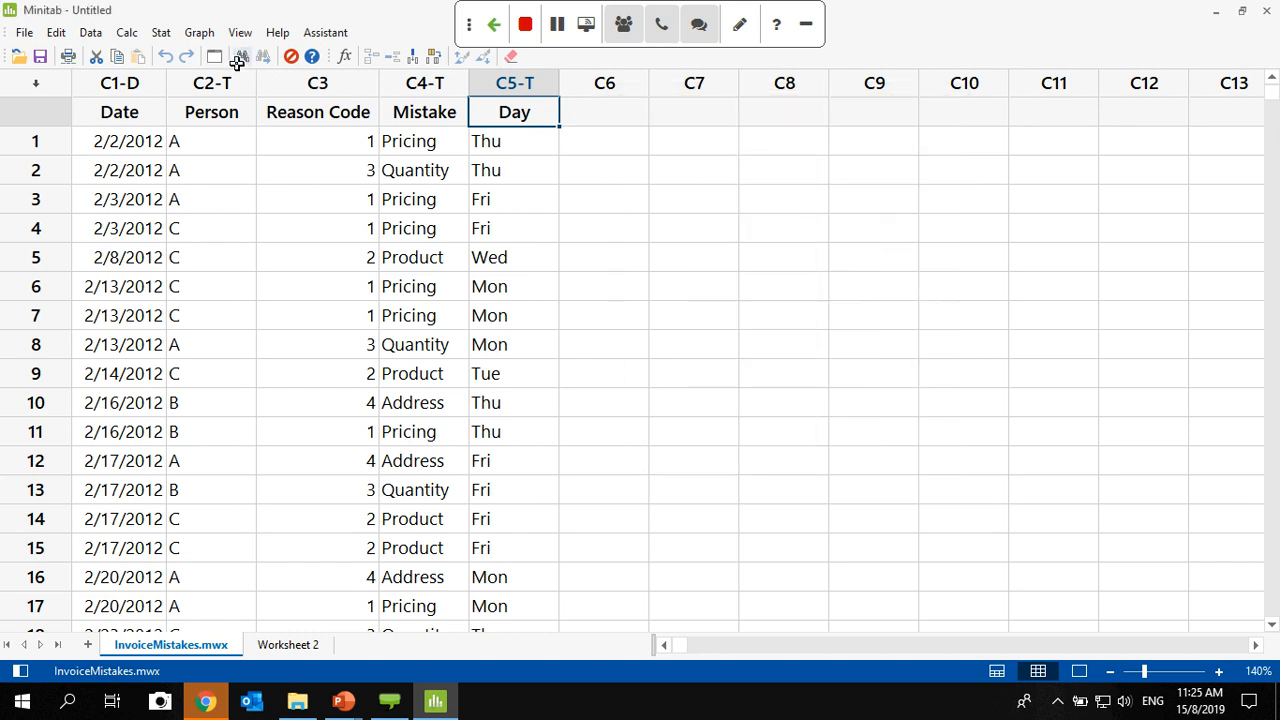
- Create a stacked bar chart of counts of unique values with Day as the outermost categorical variable and Mistake as the stacked one
click(201, 37)
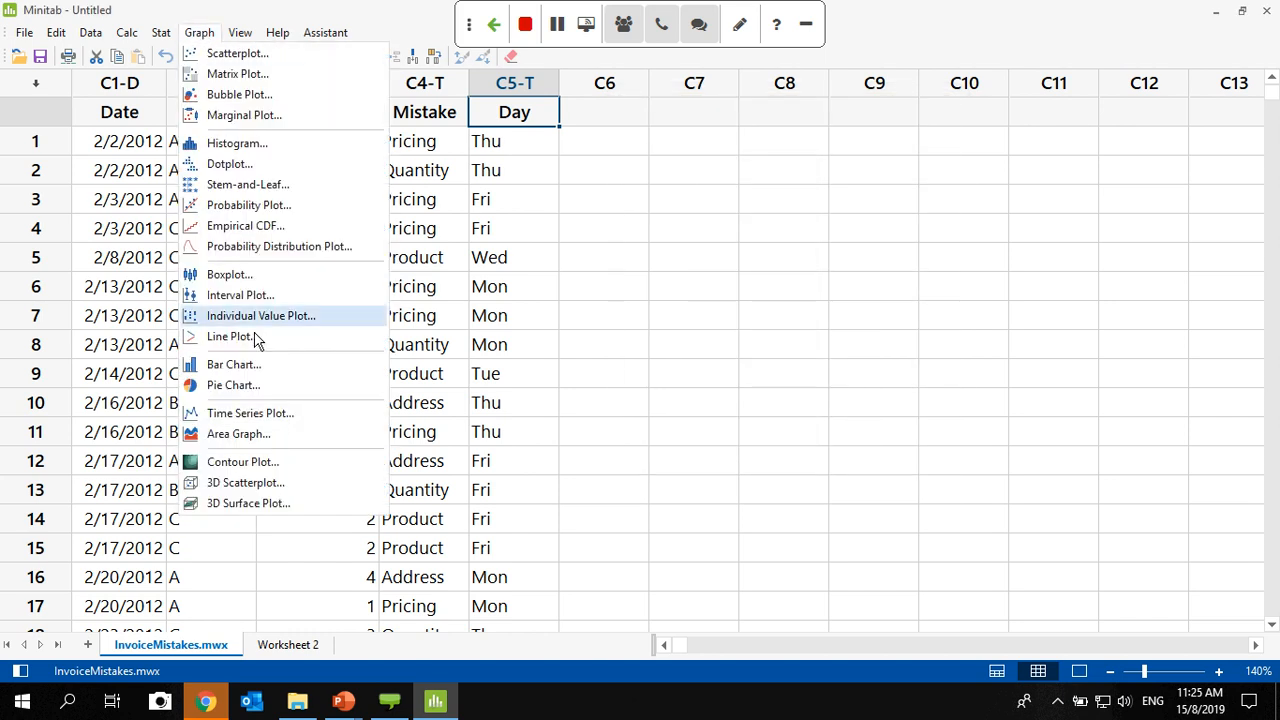
click(253, 367)
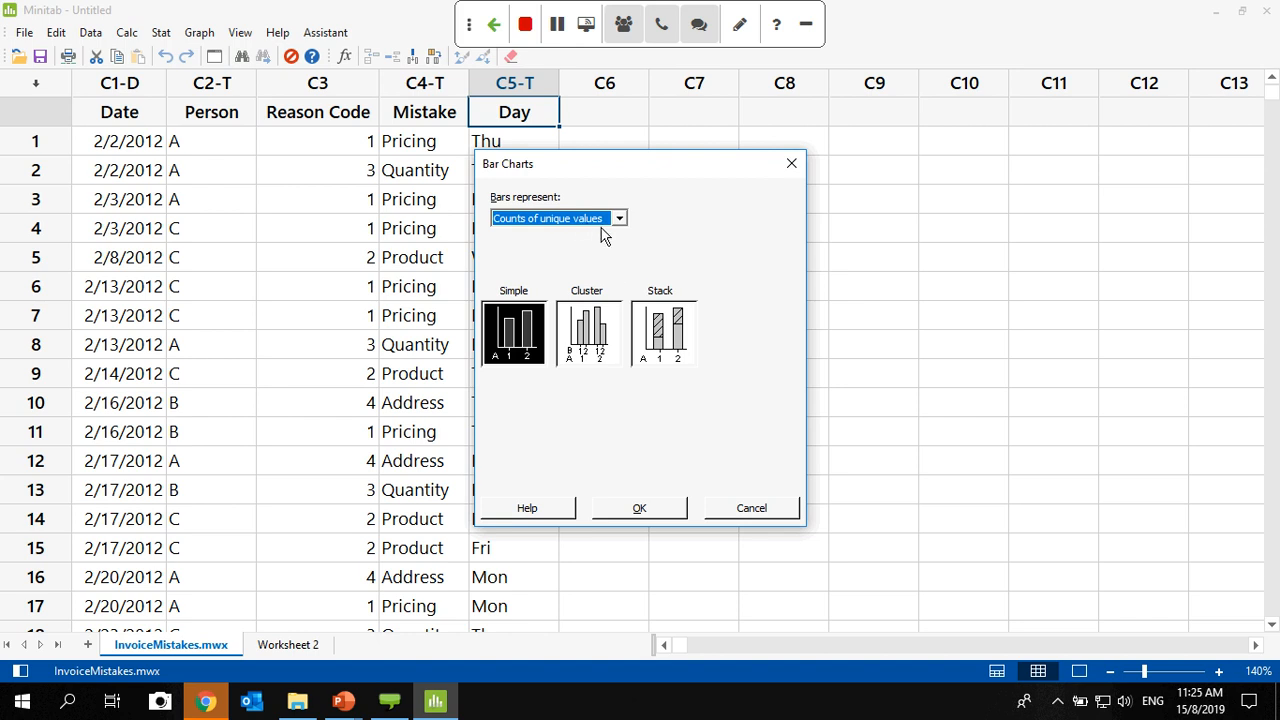
click(663, 338)
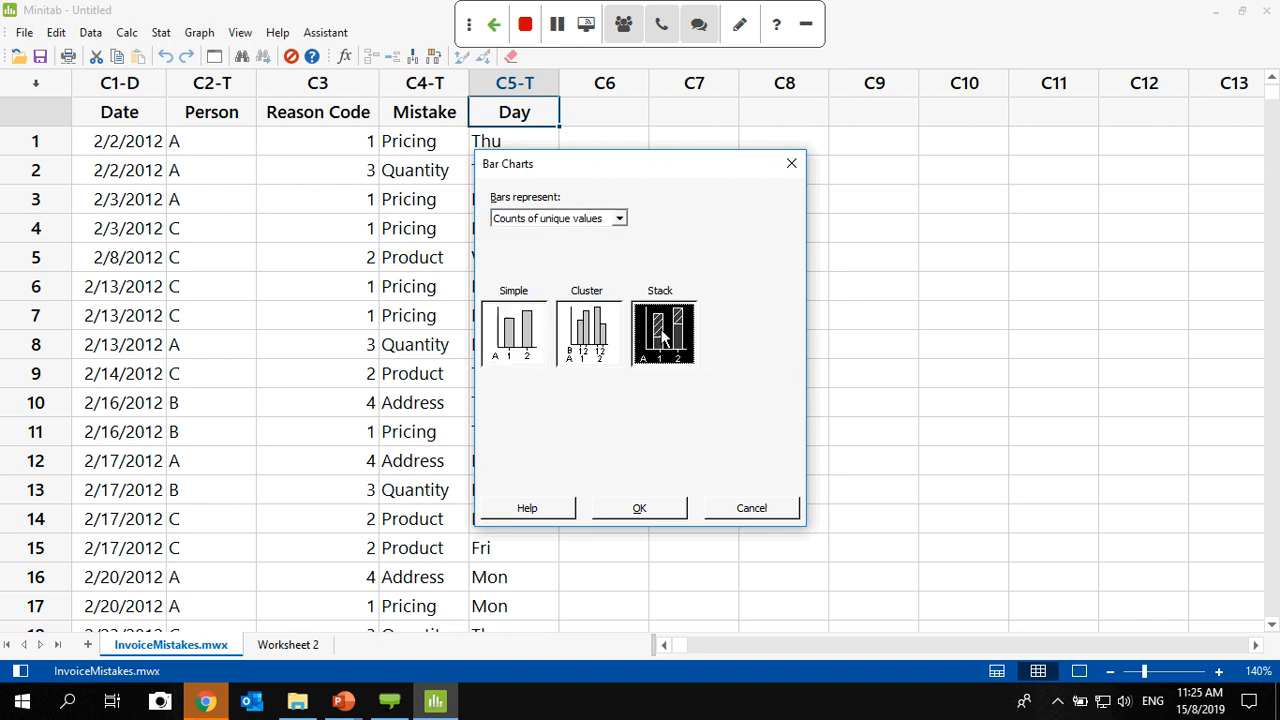
click(637, 509)
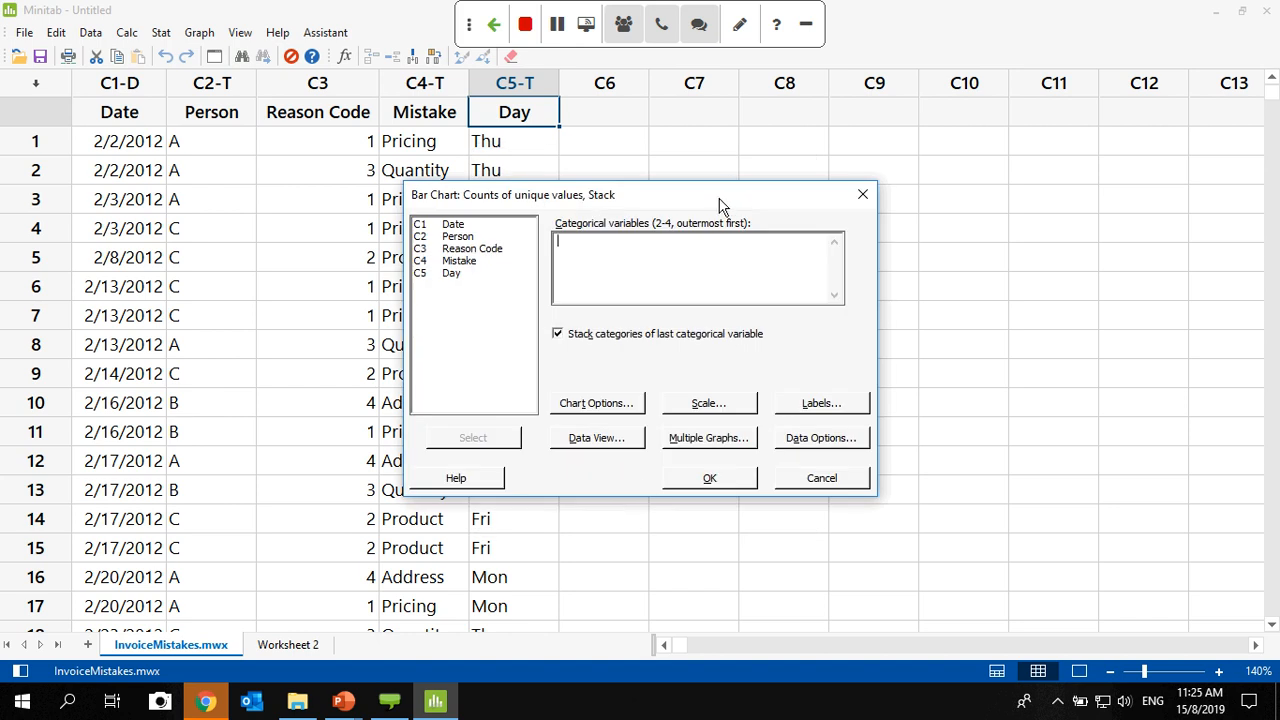
drag(720, 199, 870, 160)
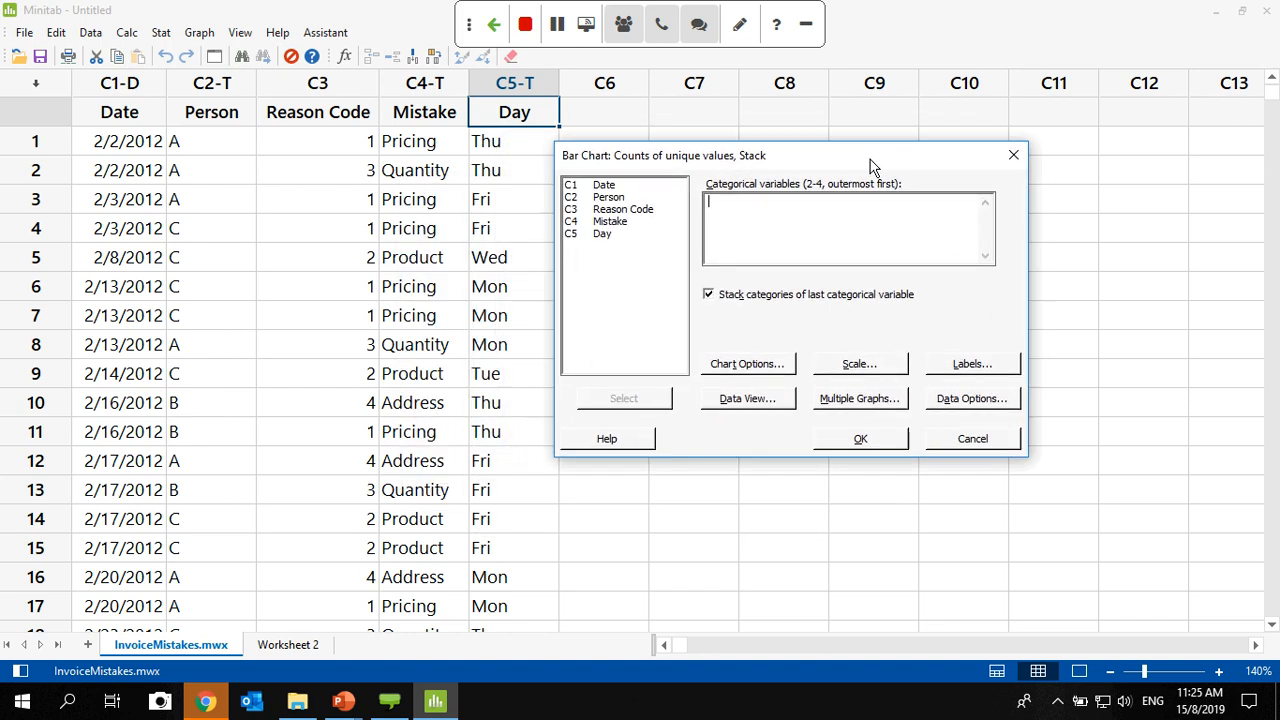
double_click(604, 236)
double_click(612, 223)
click(876, 444)
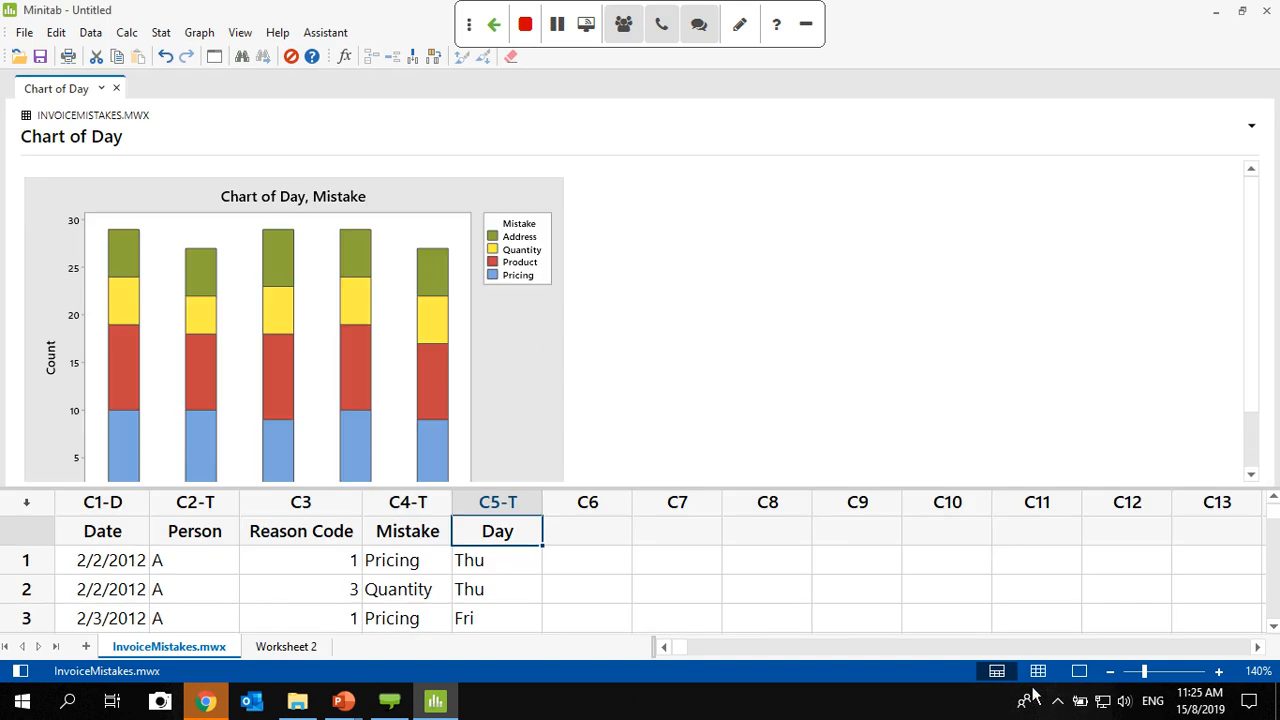
- Show the Navigator and display only the output pane to see the whole chart
click(18, 672)
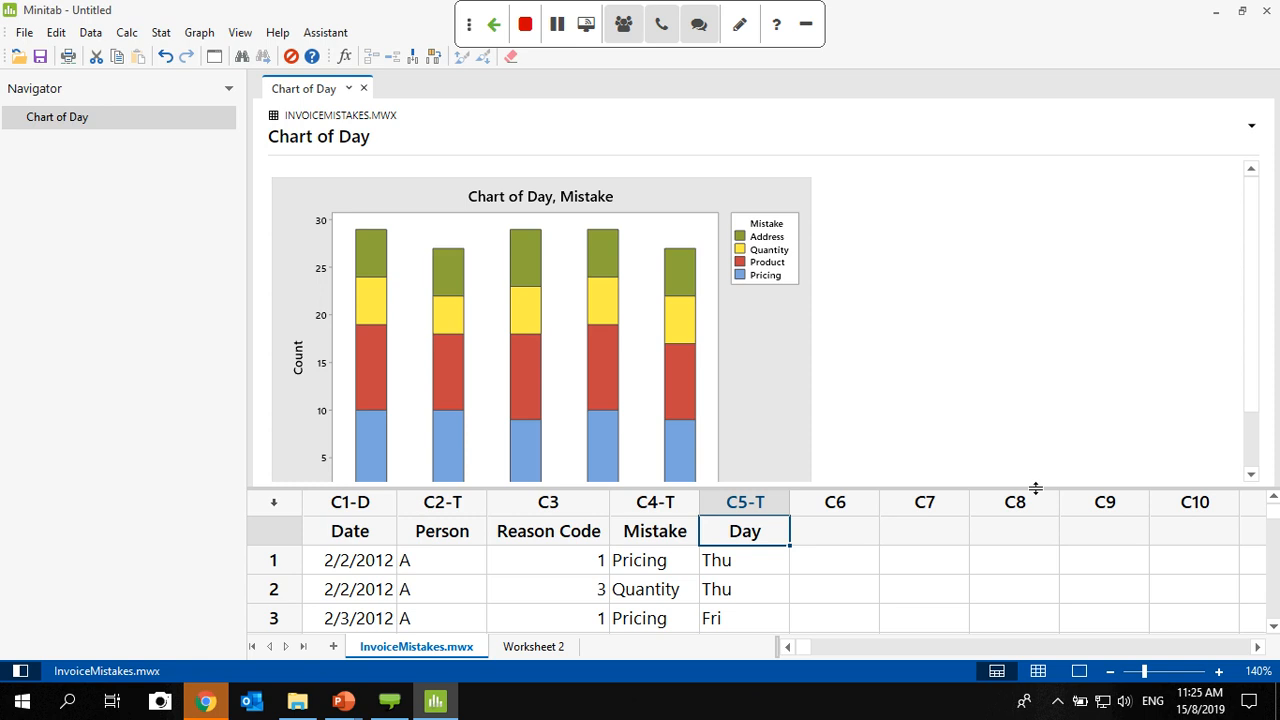
click(1079, 671)
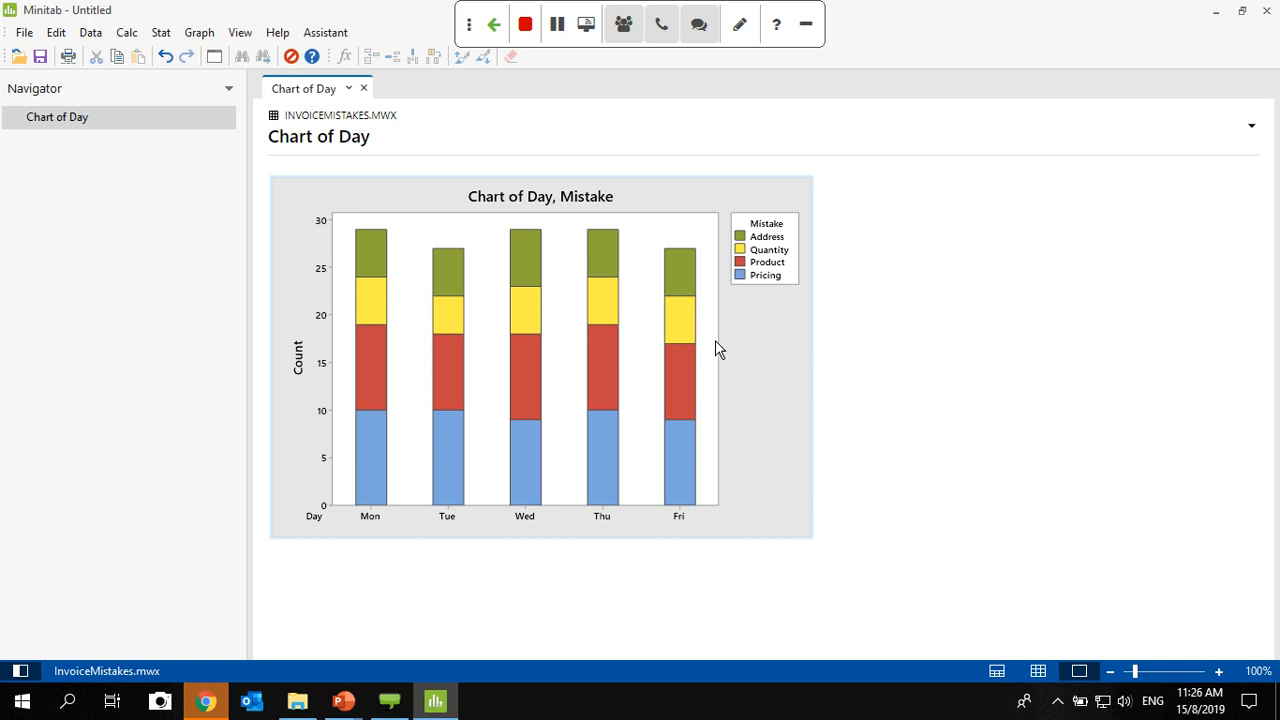
click(200, 36)
click(281, 370)
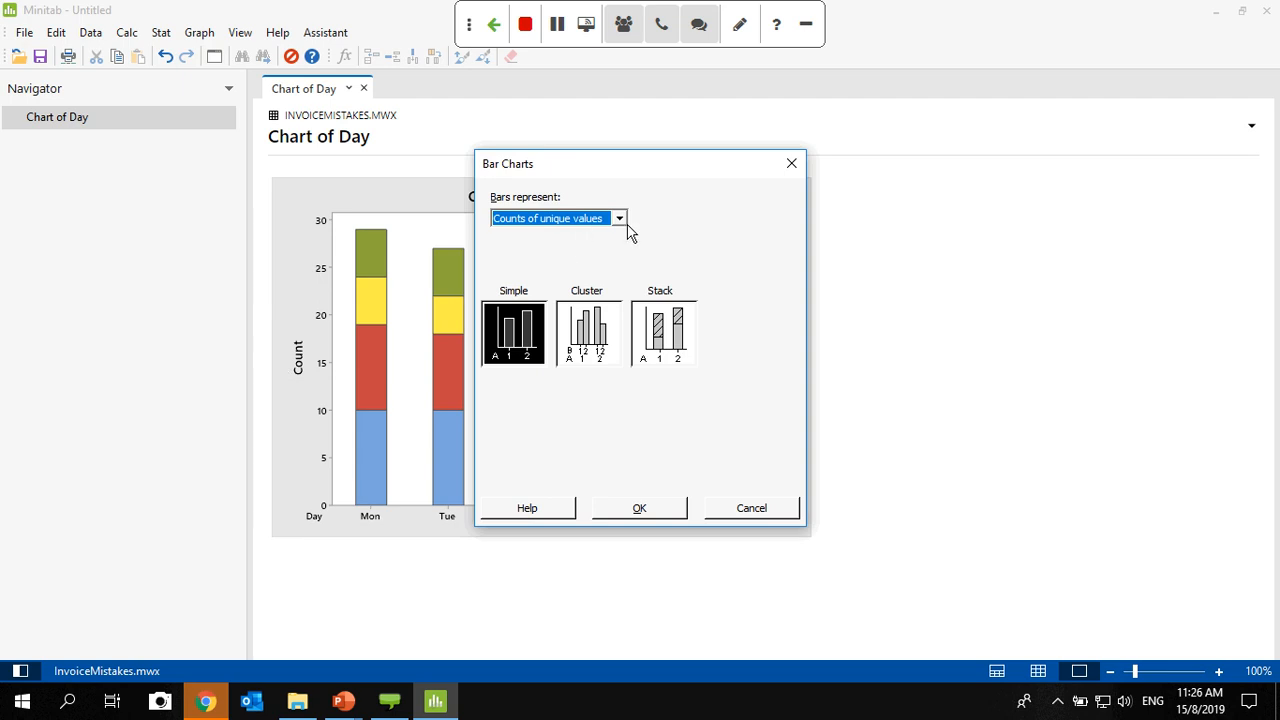
click(662, 340)
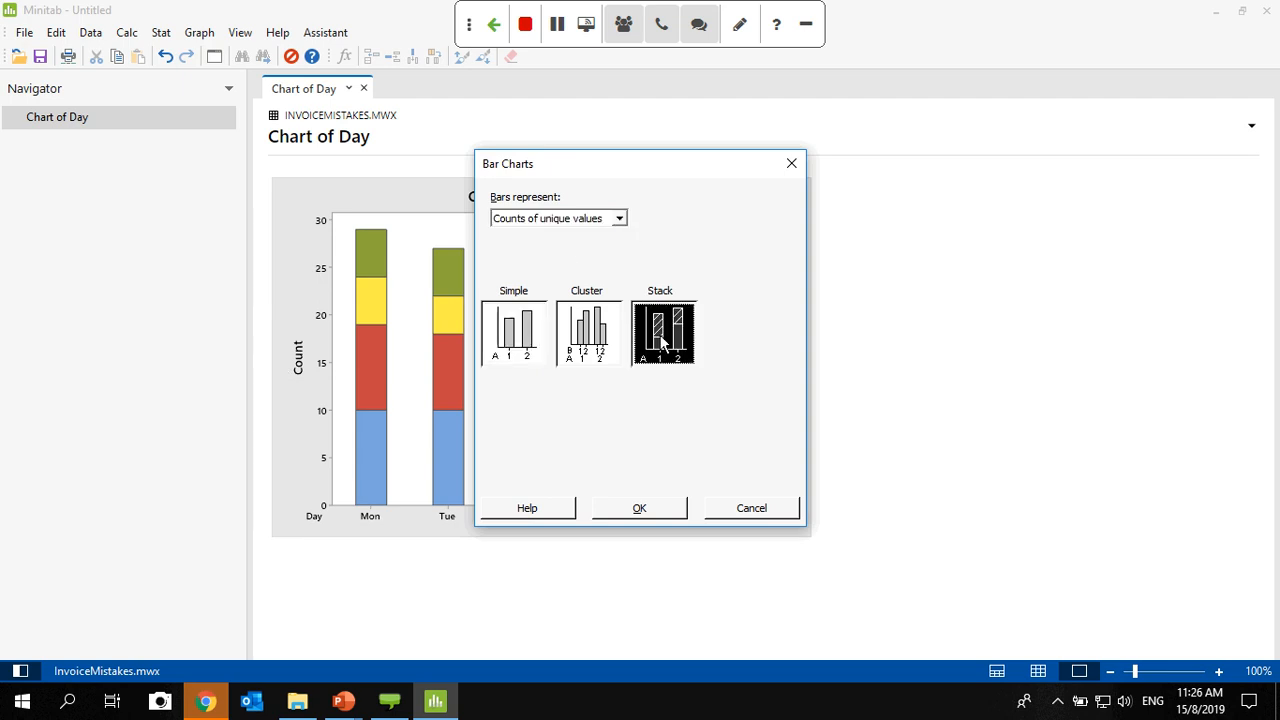
click(660, 514)
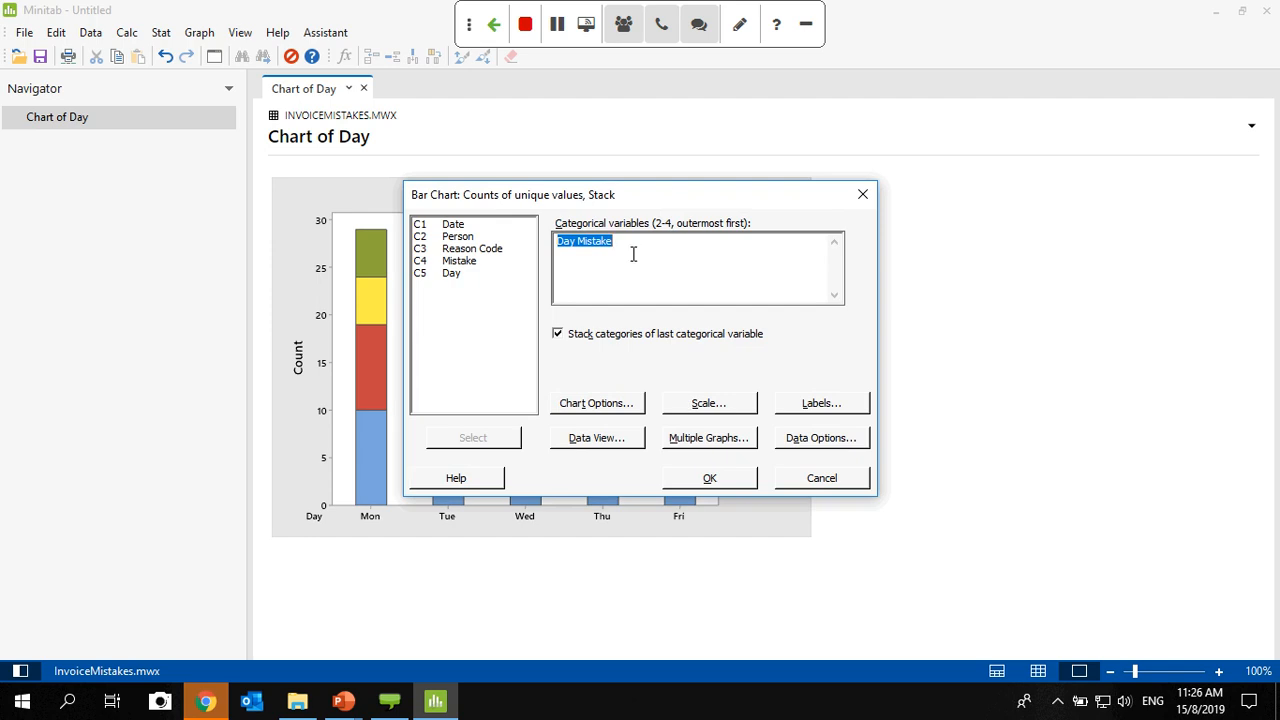
click(633, 254)
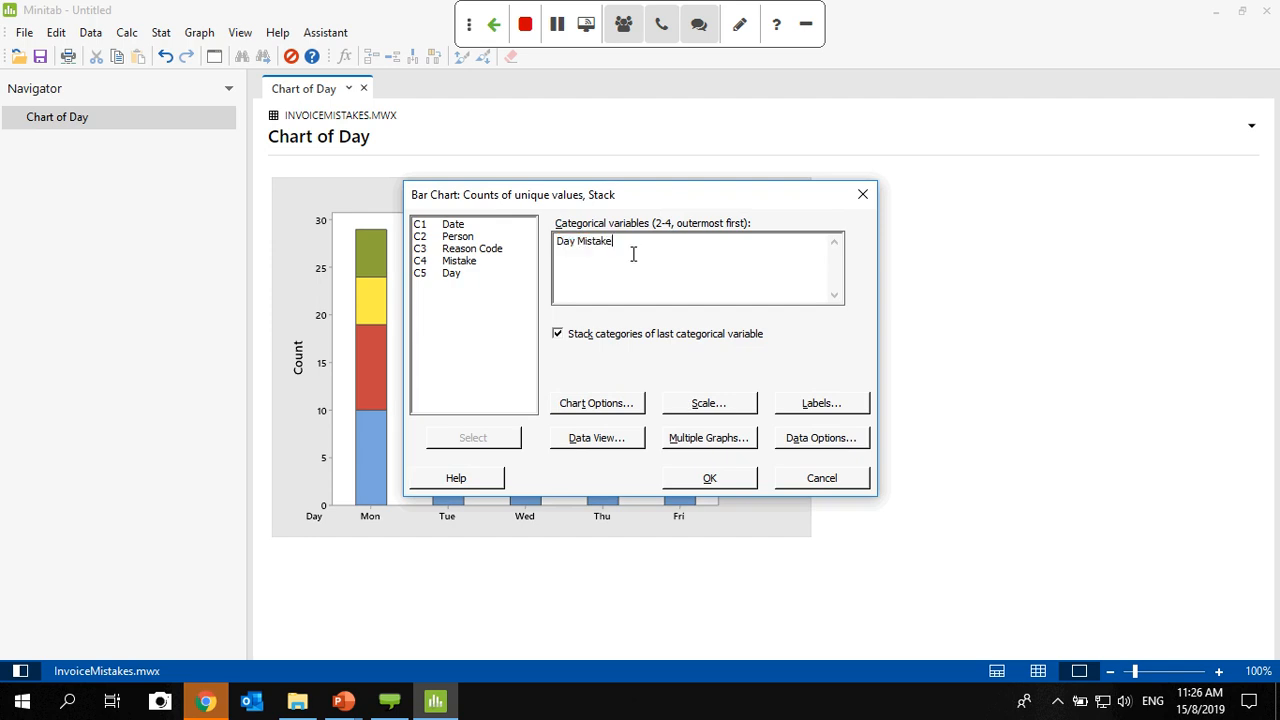
click(820, 476)
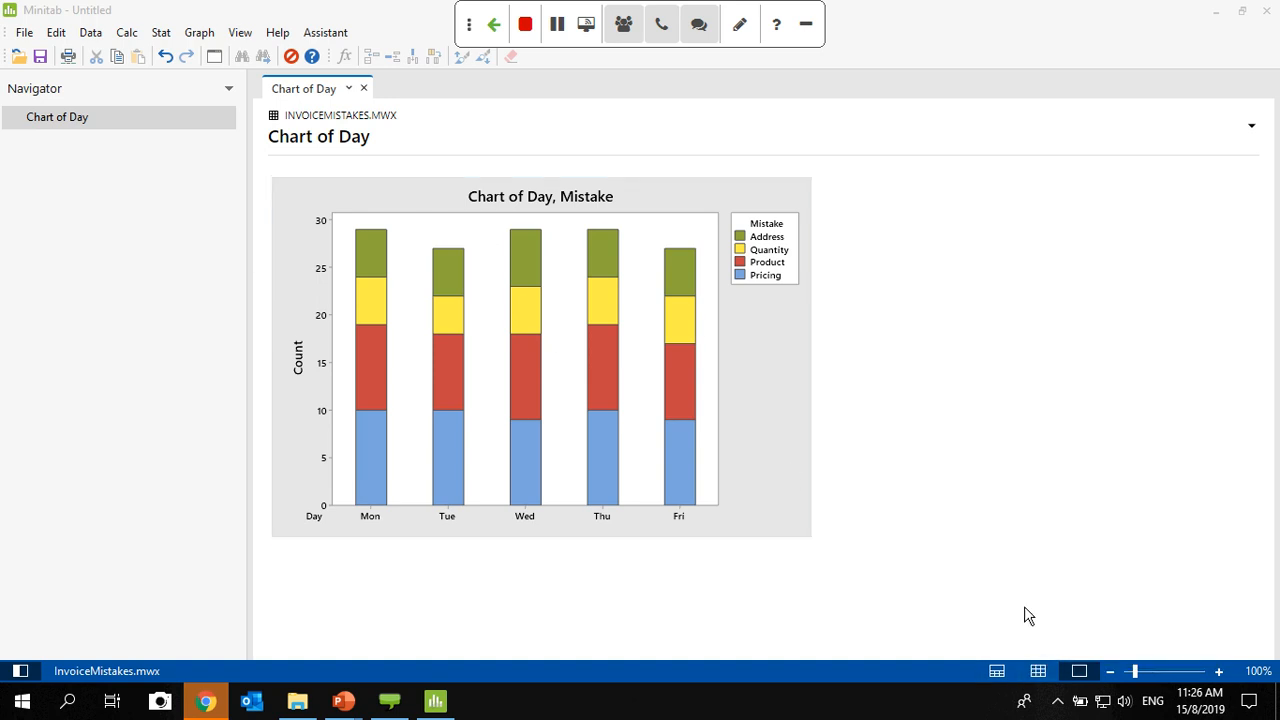
- Create a stacked bar chart of counts of unique values with Person as the outermost categorical variable and Mistake as the stacked one
click(1039, 672)
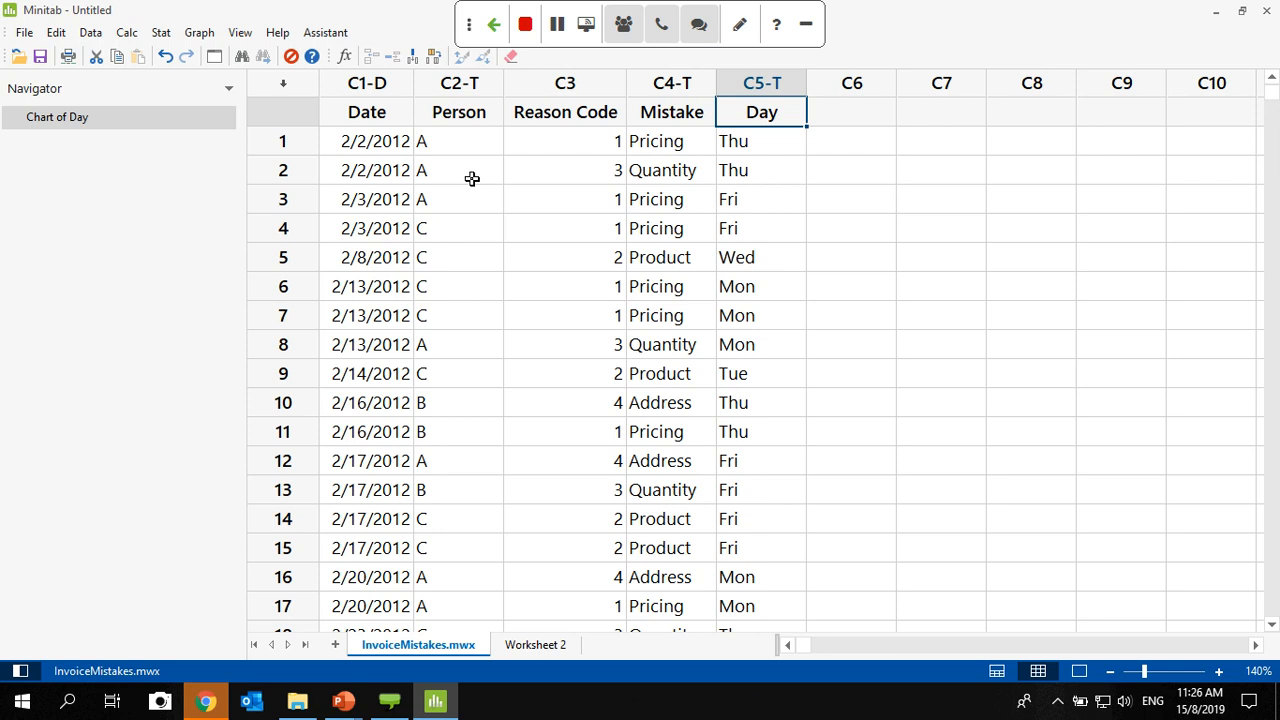
click(215, 57)
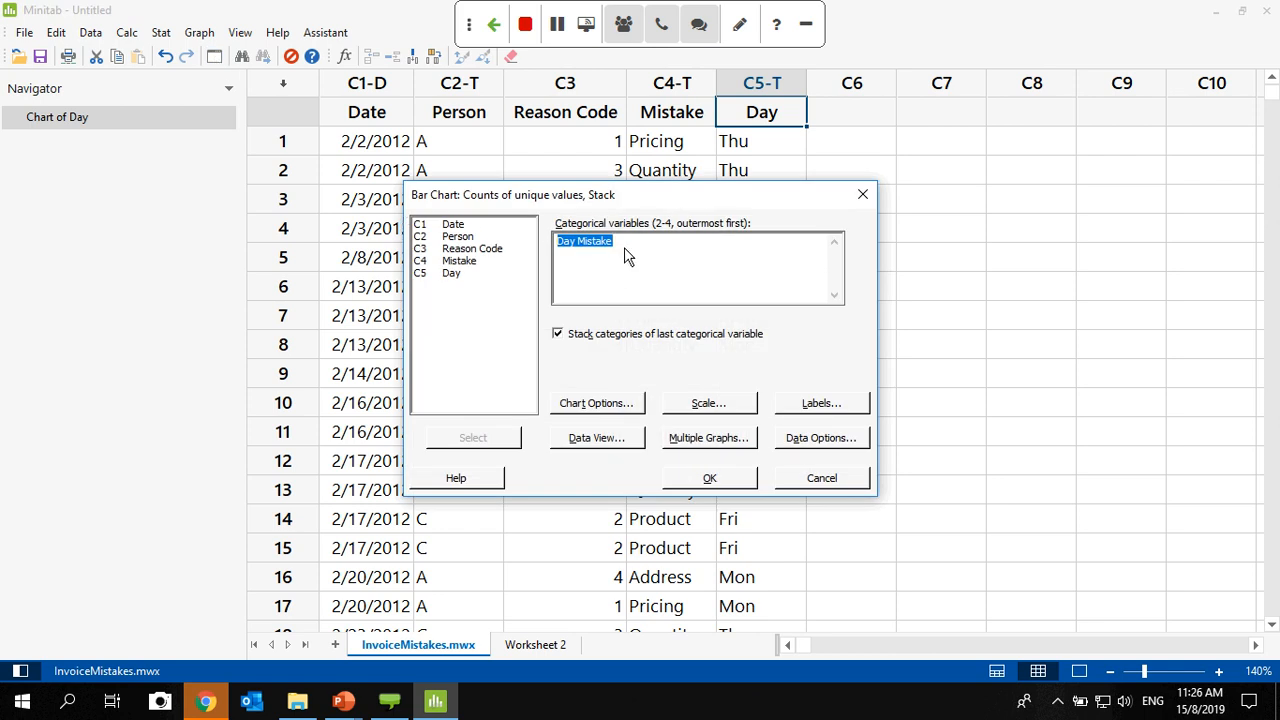
drag(695, 206, 761, 216)
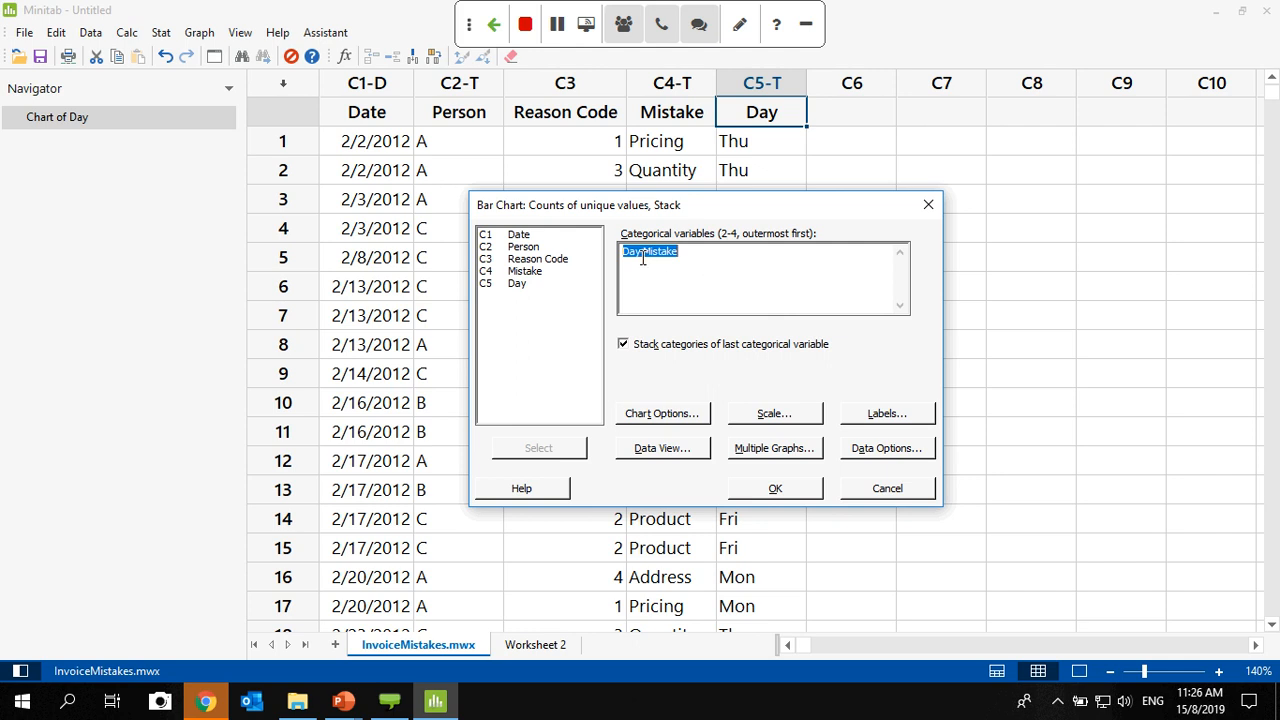
drag(642, 253, 621, 255)
key(Delete)
double_click(521, 248)
click(777, 490)
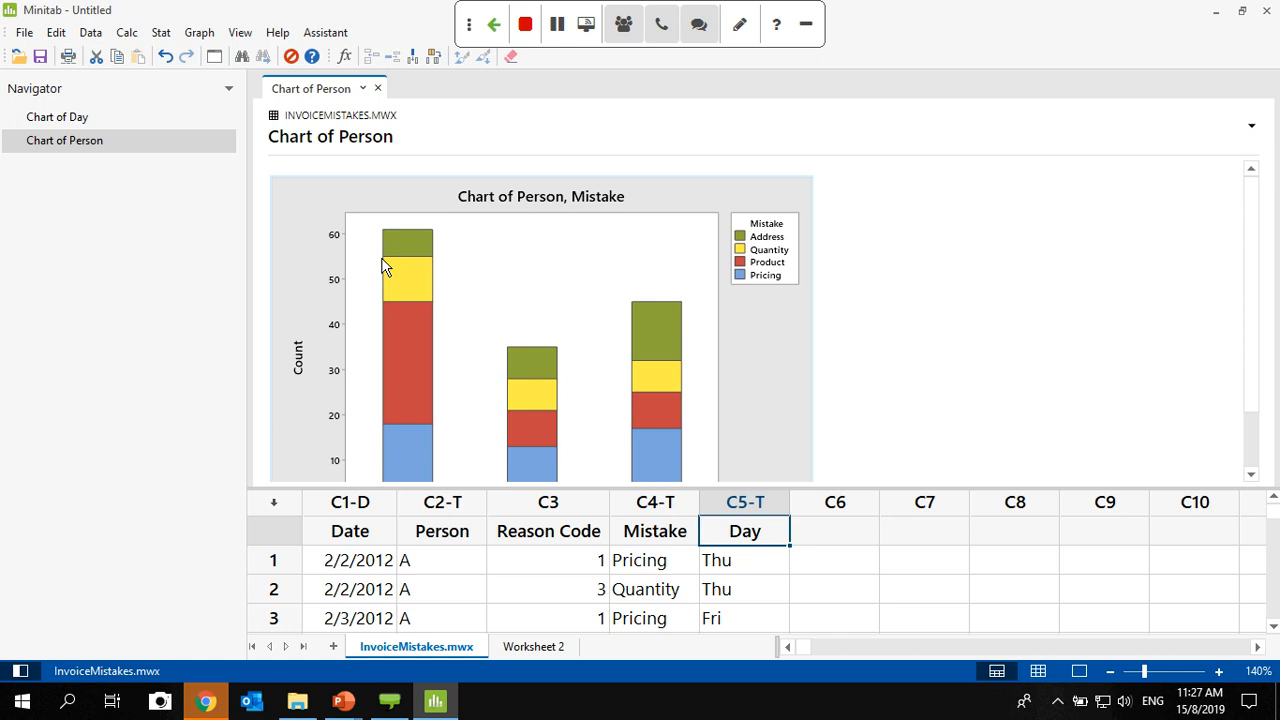
- Open the Chart of Day in split view beside the Chart of Person, compare them output-only, and return to the data-only view
right_click(68, 119)
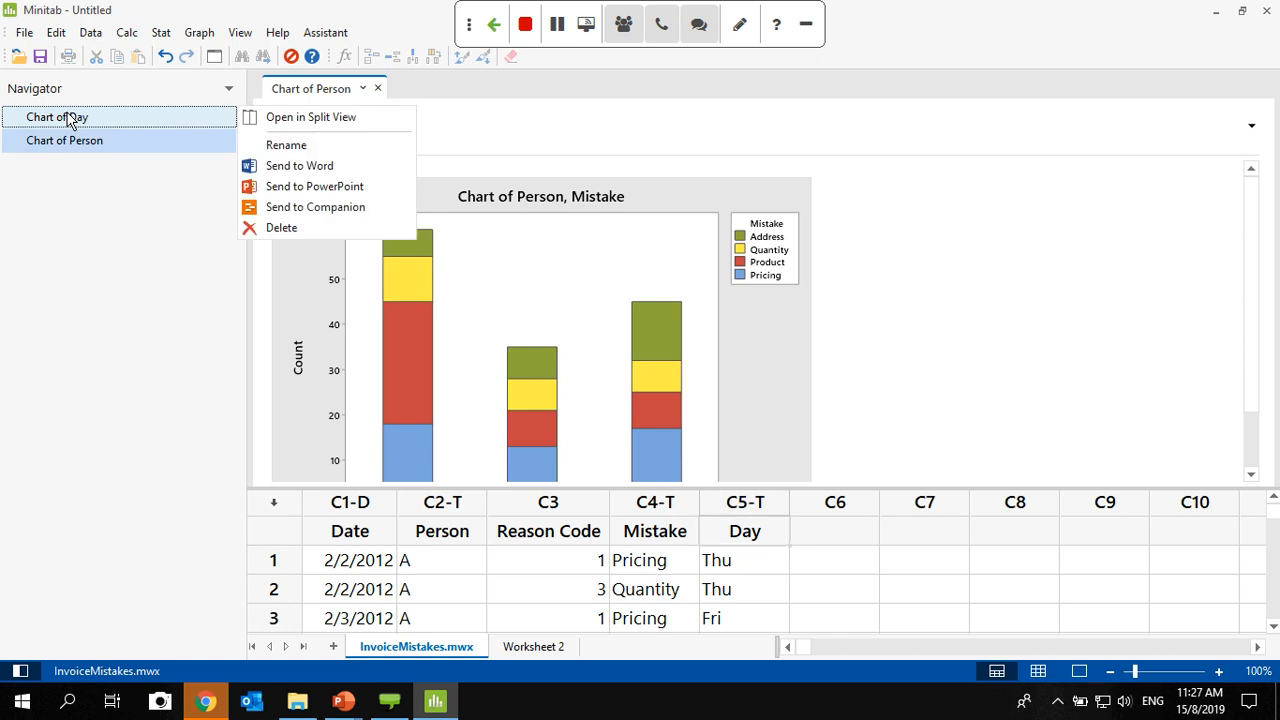
click(310, 118)
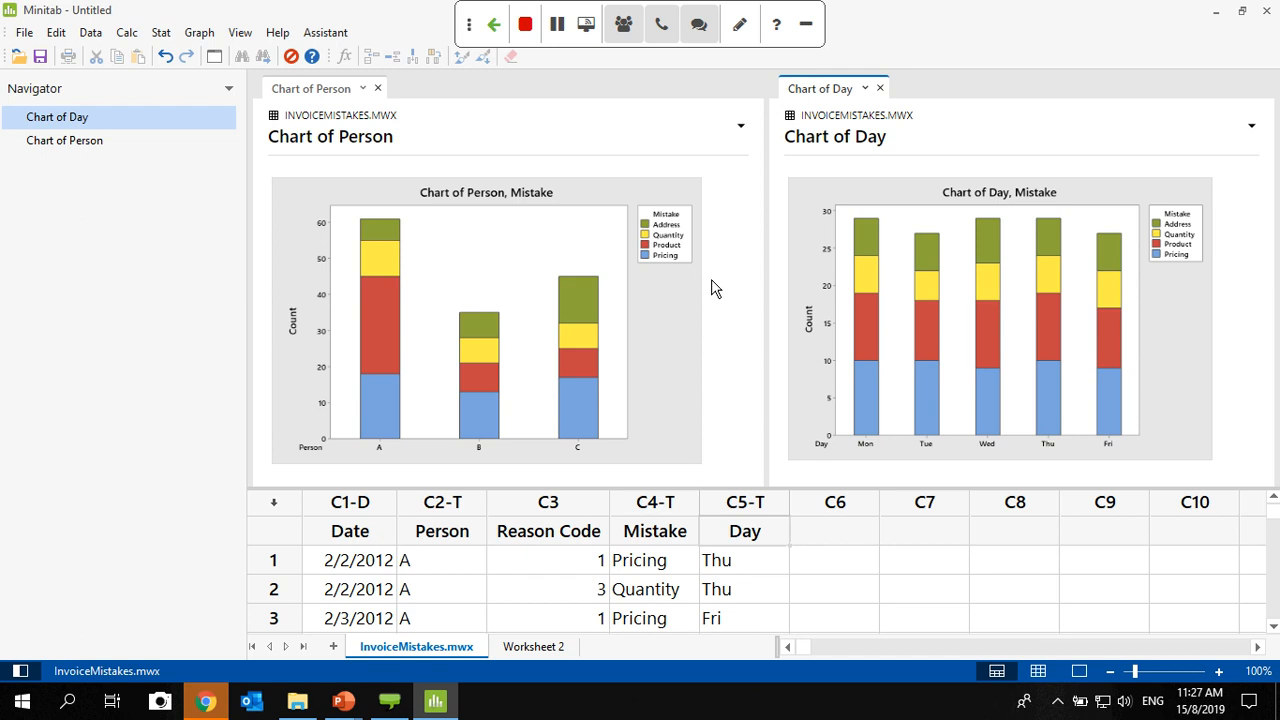
click(1080, 671)
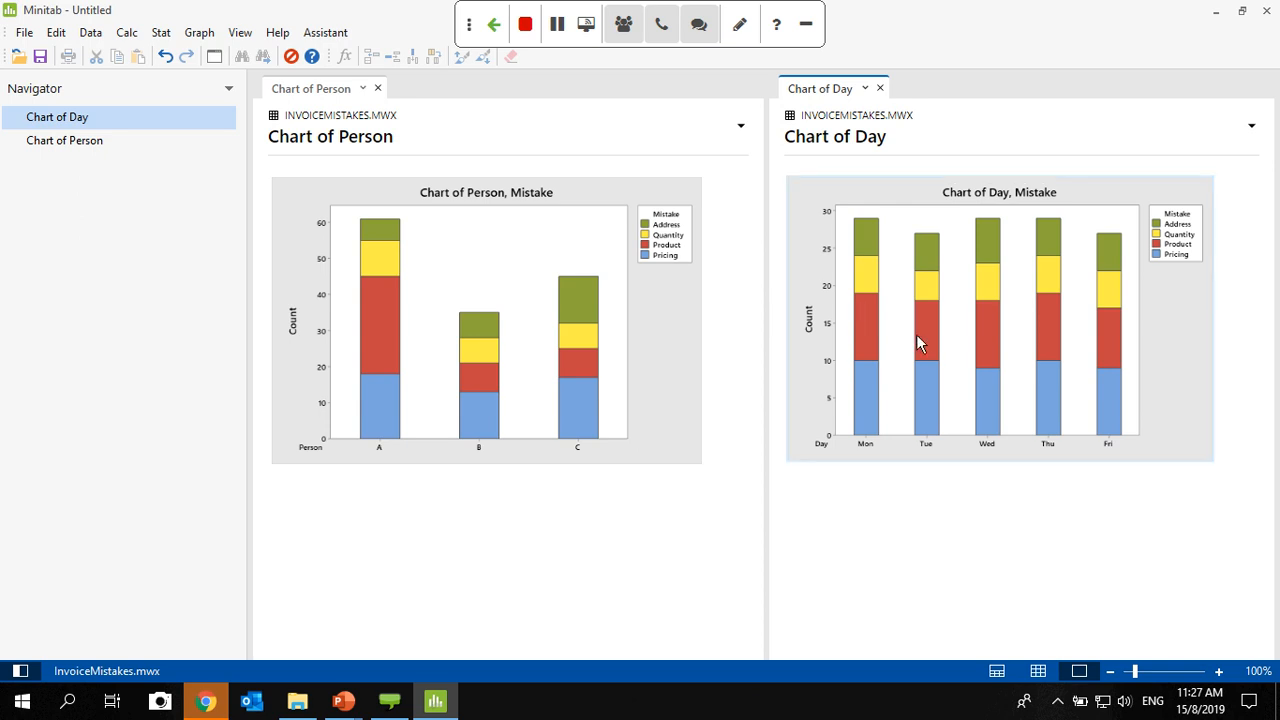
mouse_move(922, 350)
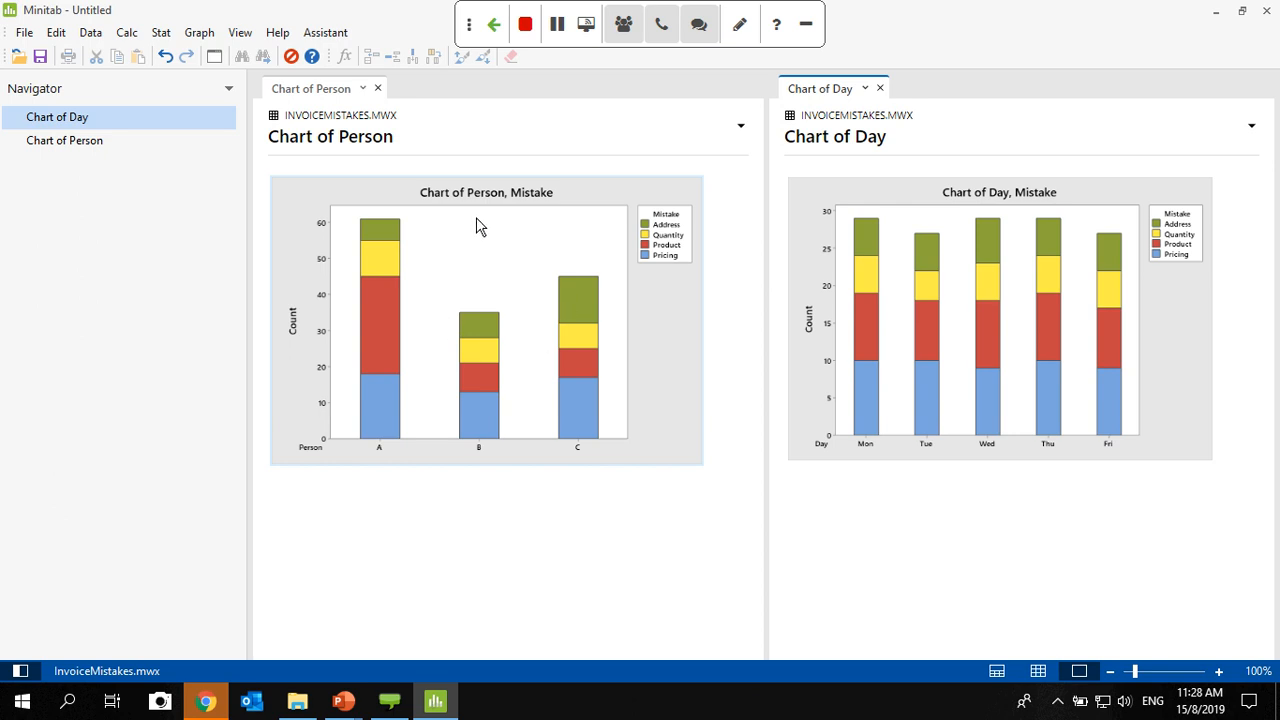
click(1037, 671)
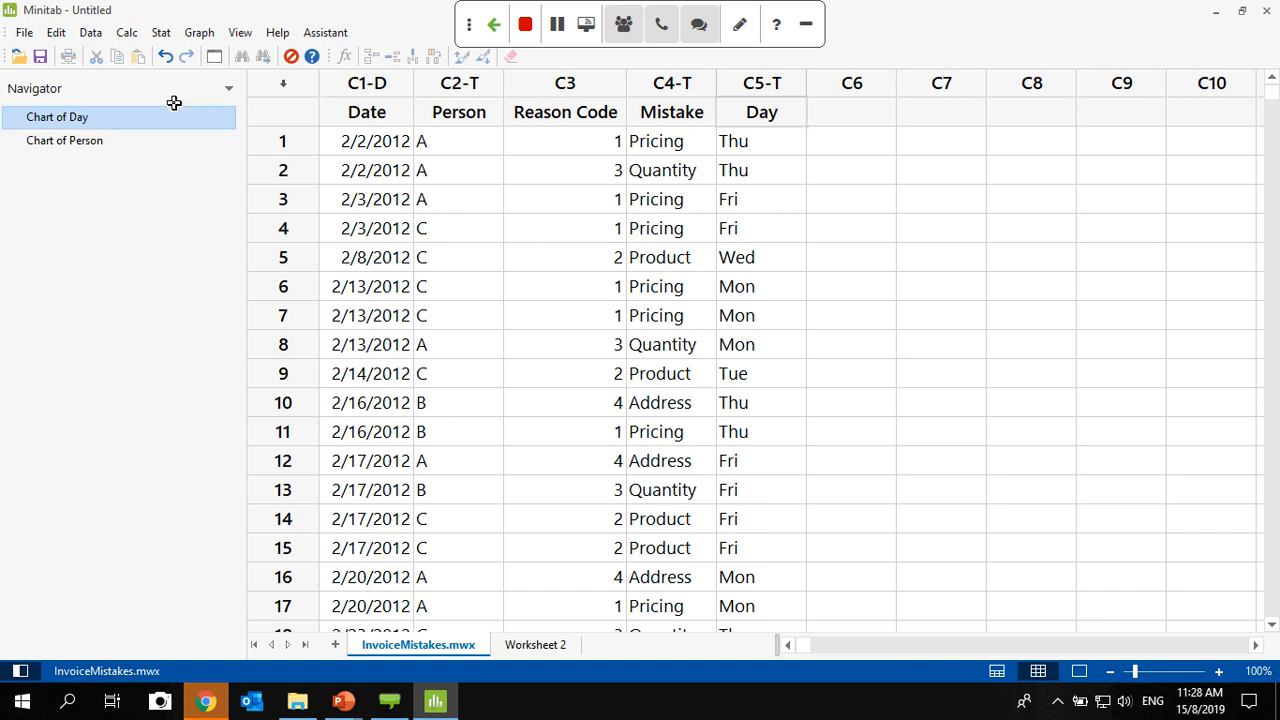
click(158, 38)
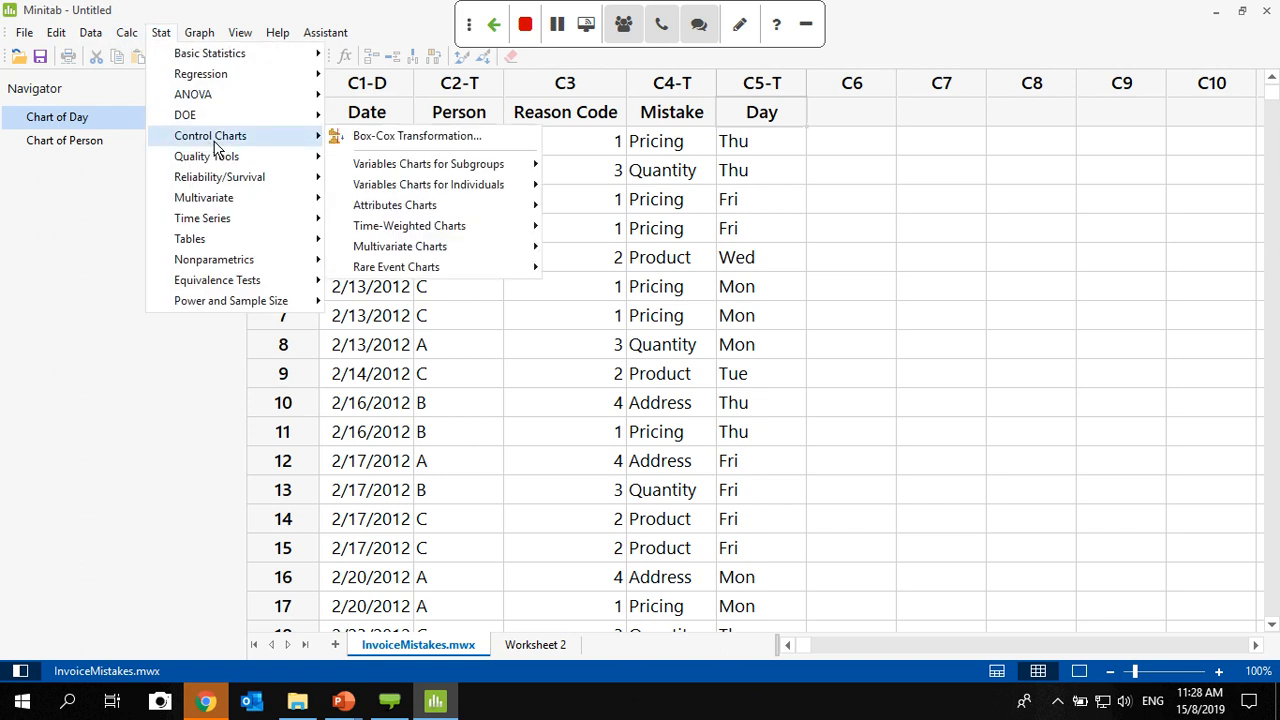
mouse_move(261, 165)
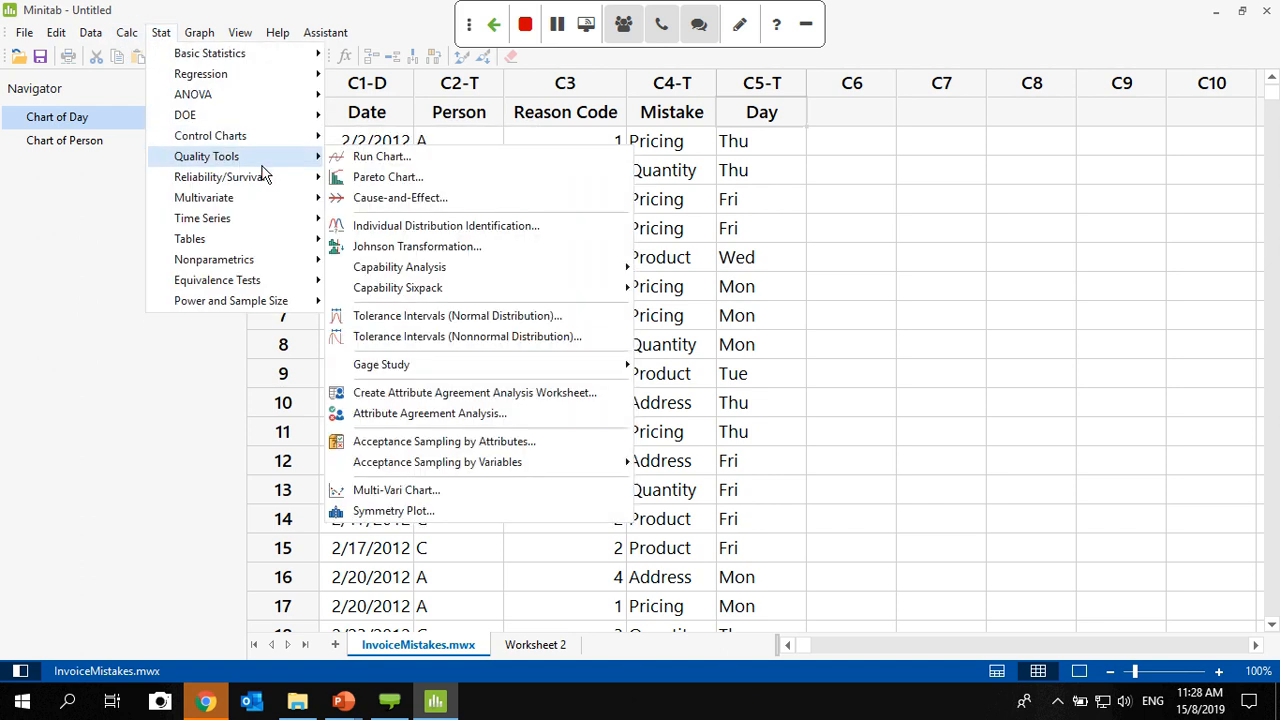
click(379, 178)
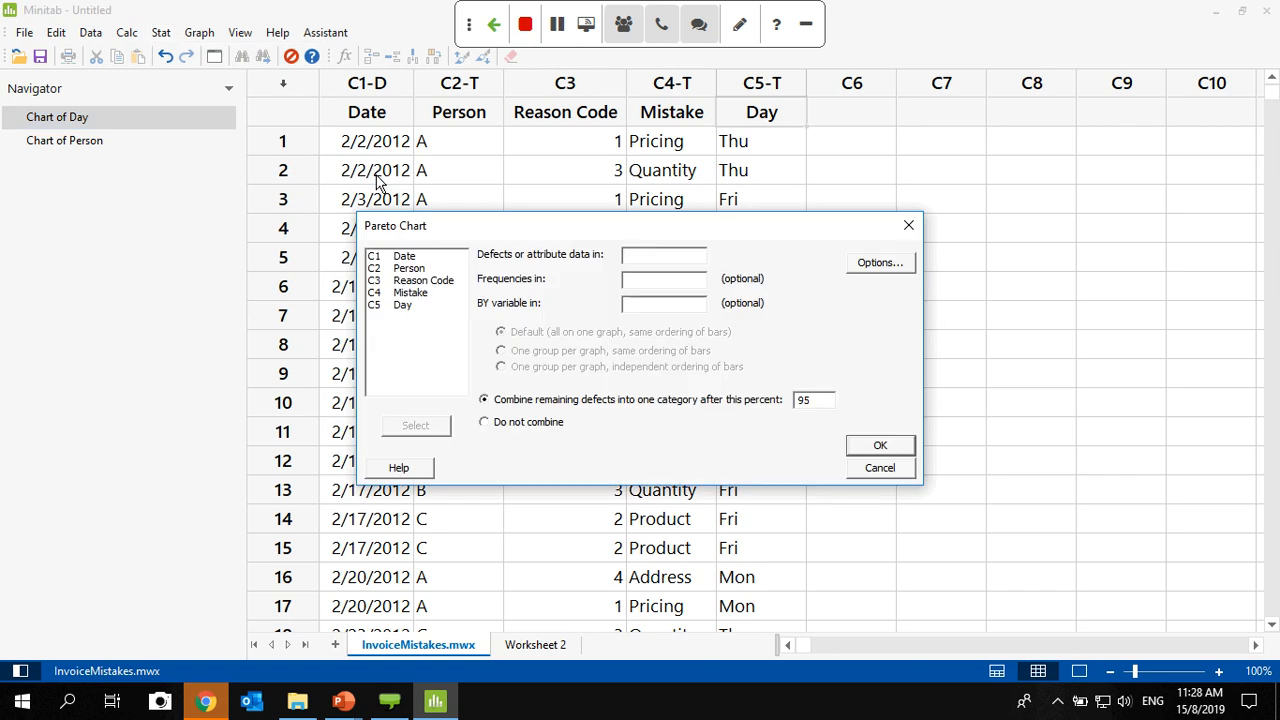
click(907, 229)
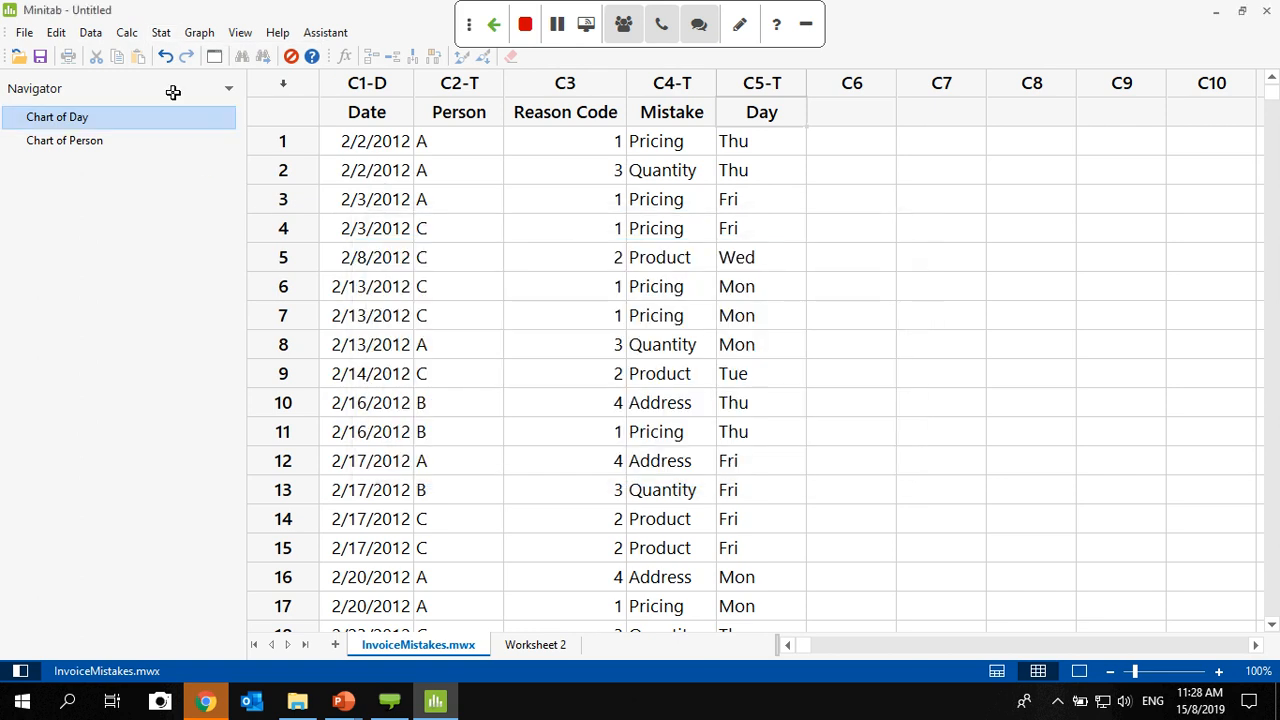
click(160, 33)
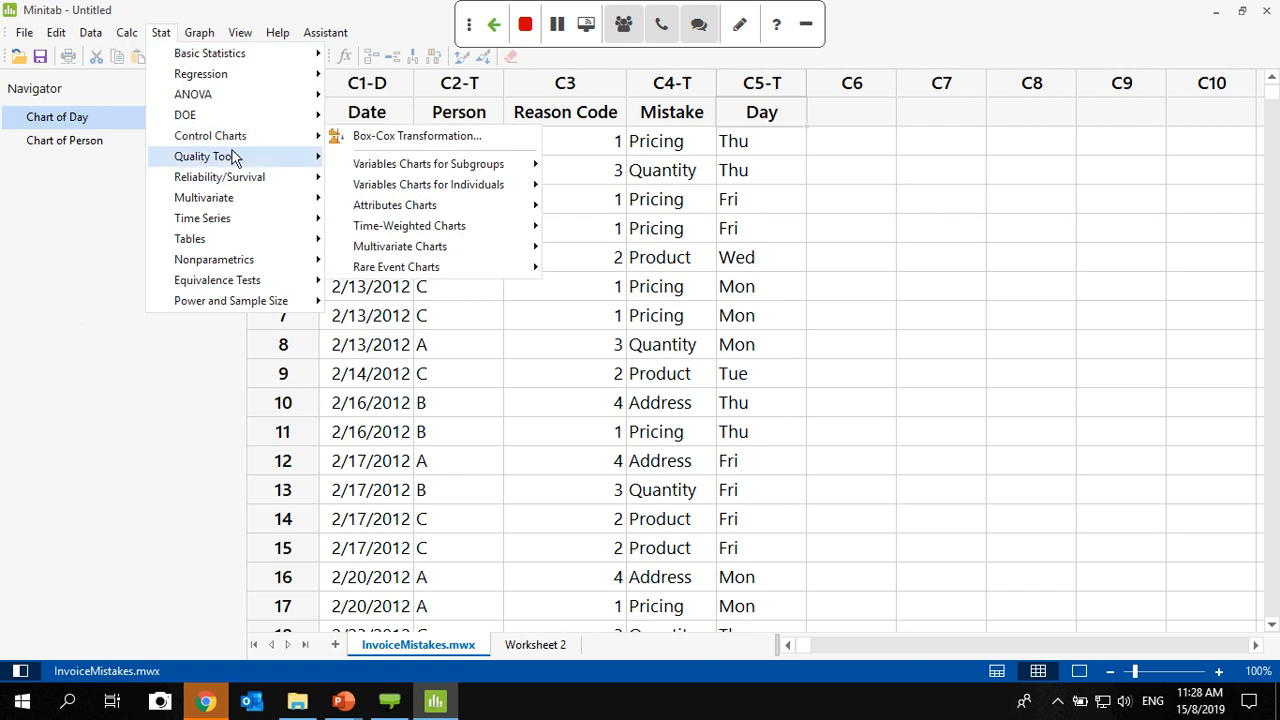
mouse_move(236, 157)
click(391, 184)
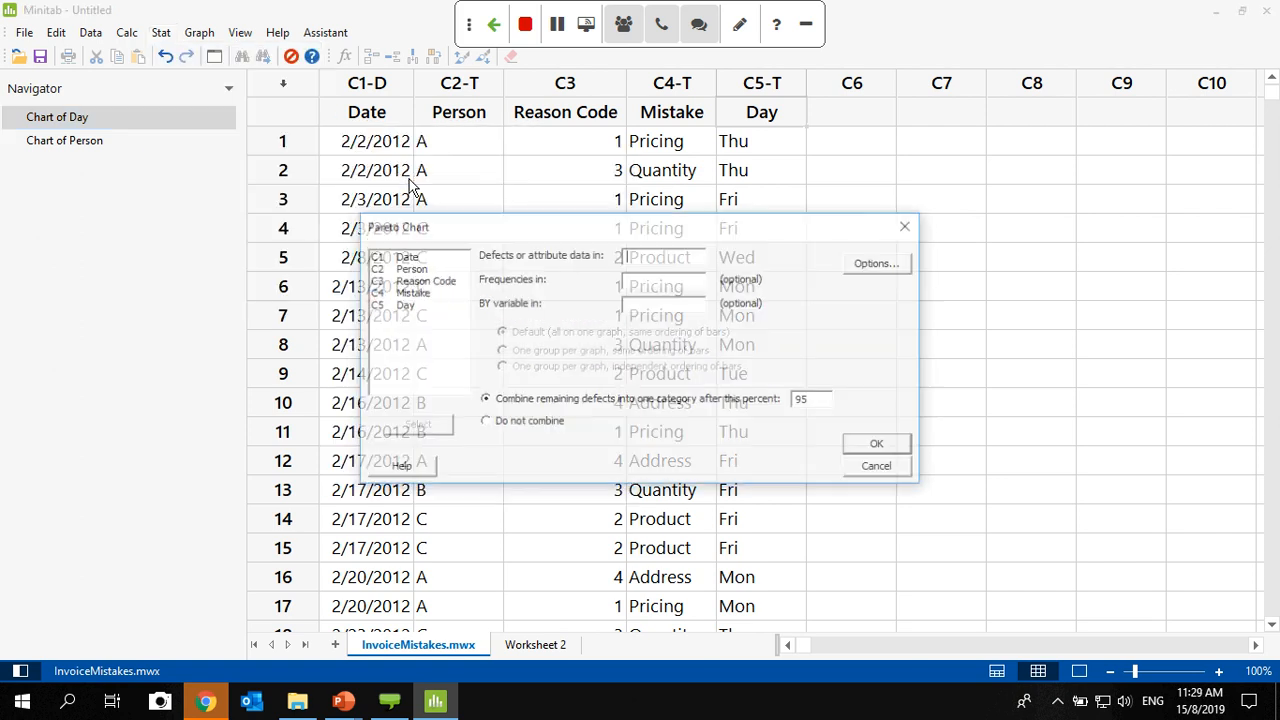
click(909, 226)
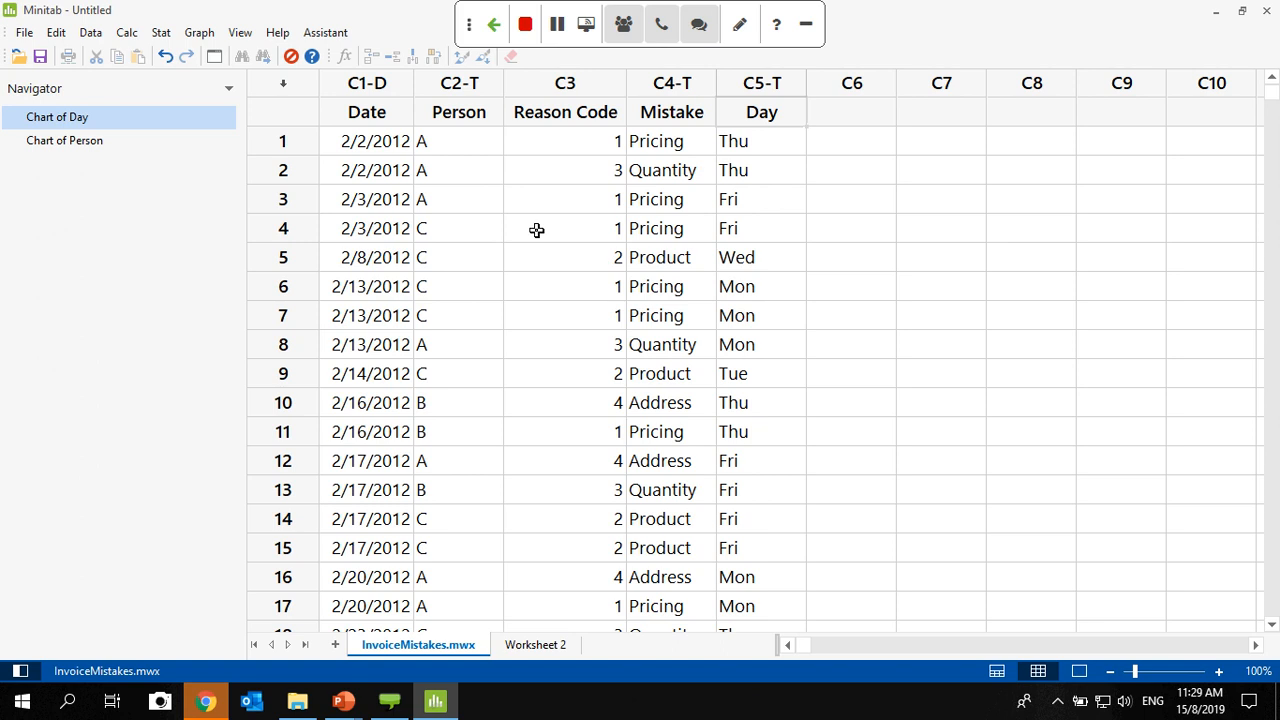
click(335, 42)
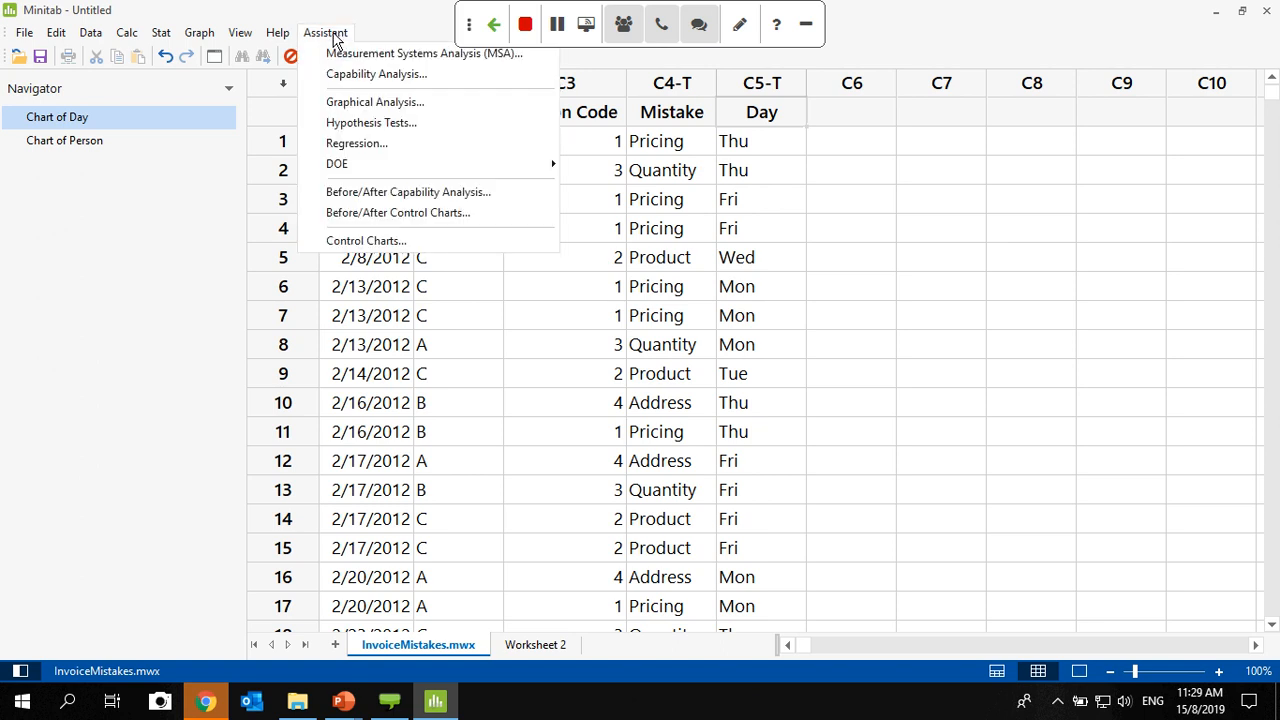
click(425, 102)
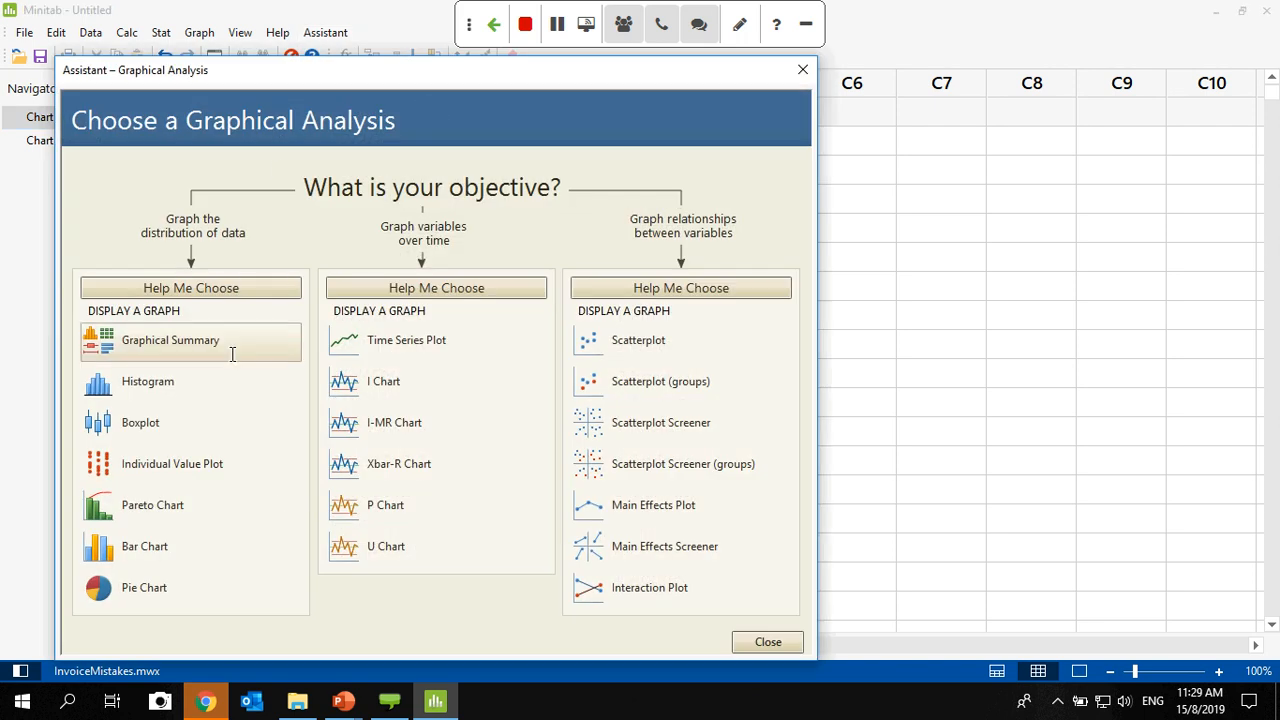
click(152, 524)
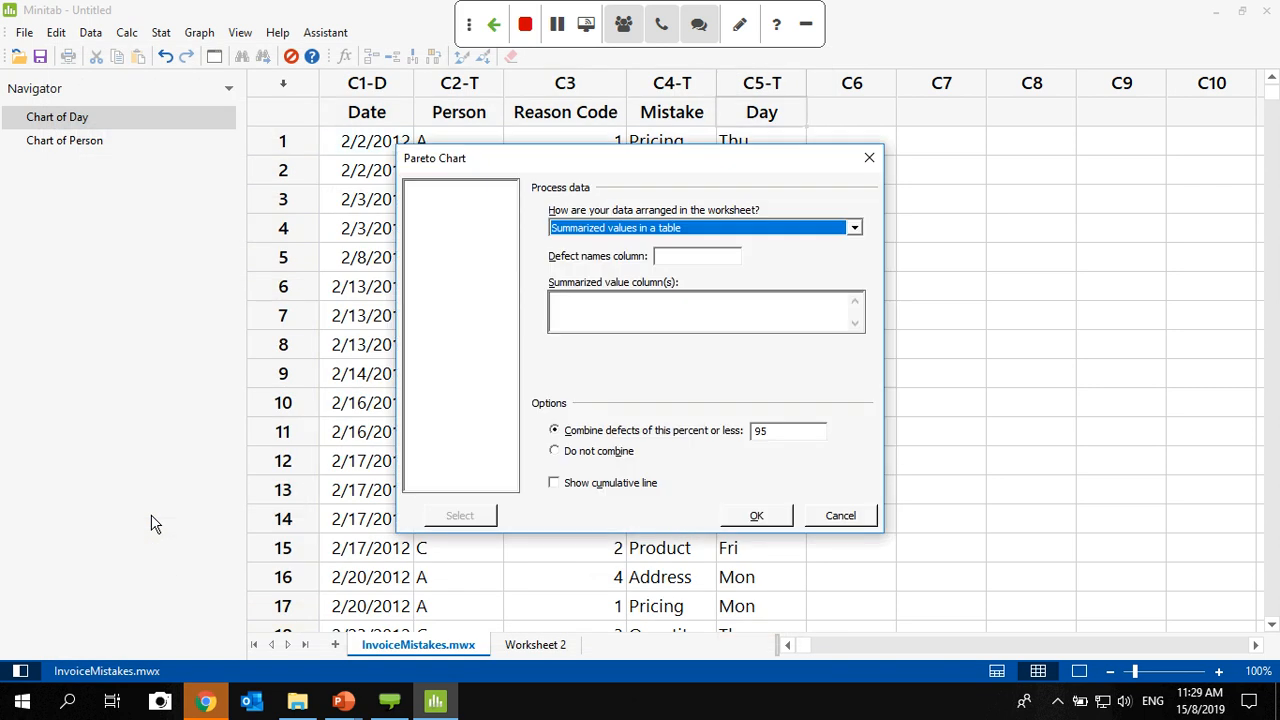
click(867, 157)
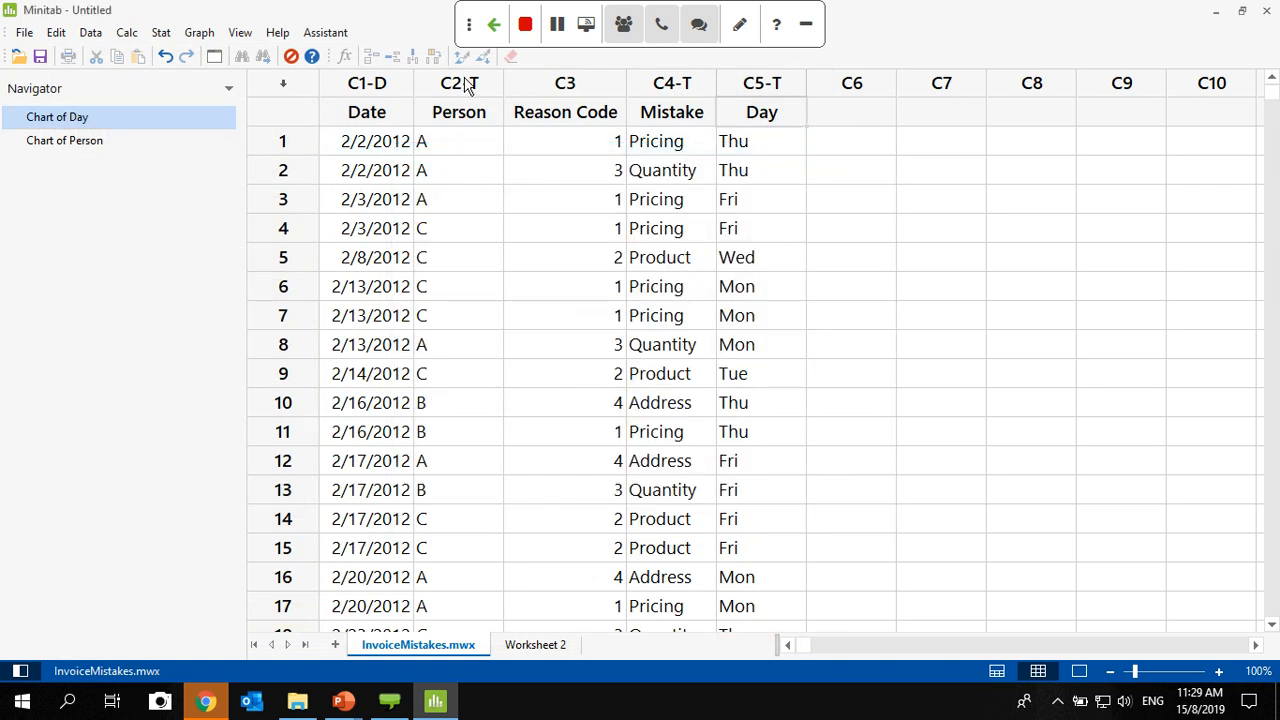
- Start a Pareto chart from the Assistant's Graphical Analysis, with the data arranged as "Each defect observation is in a separate row"
click(336, 38)
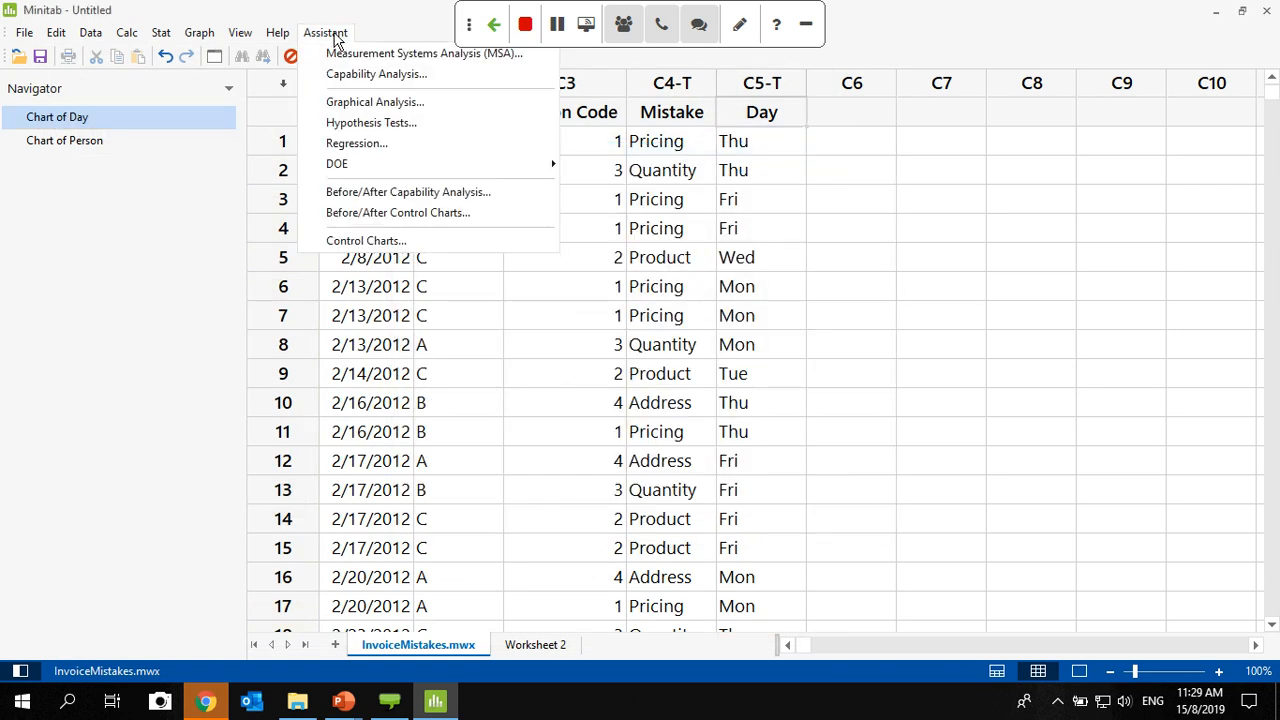
click(376, 102)
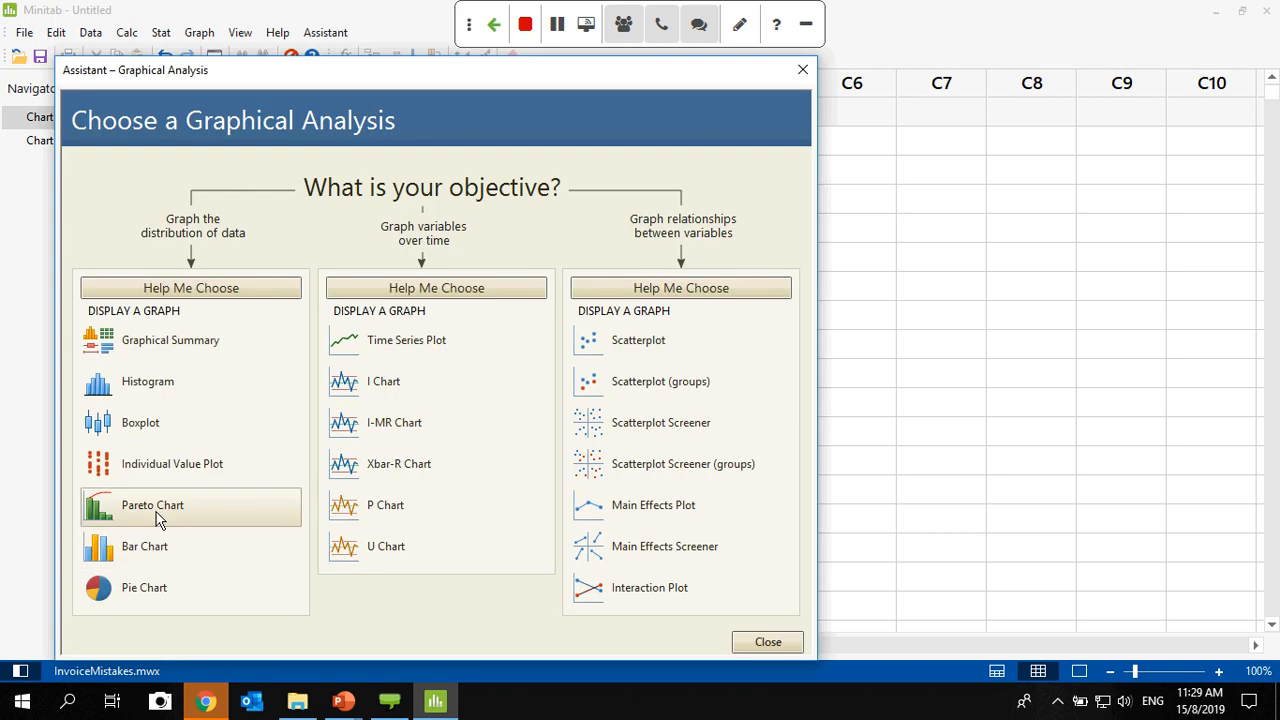
click(157, 519)
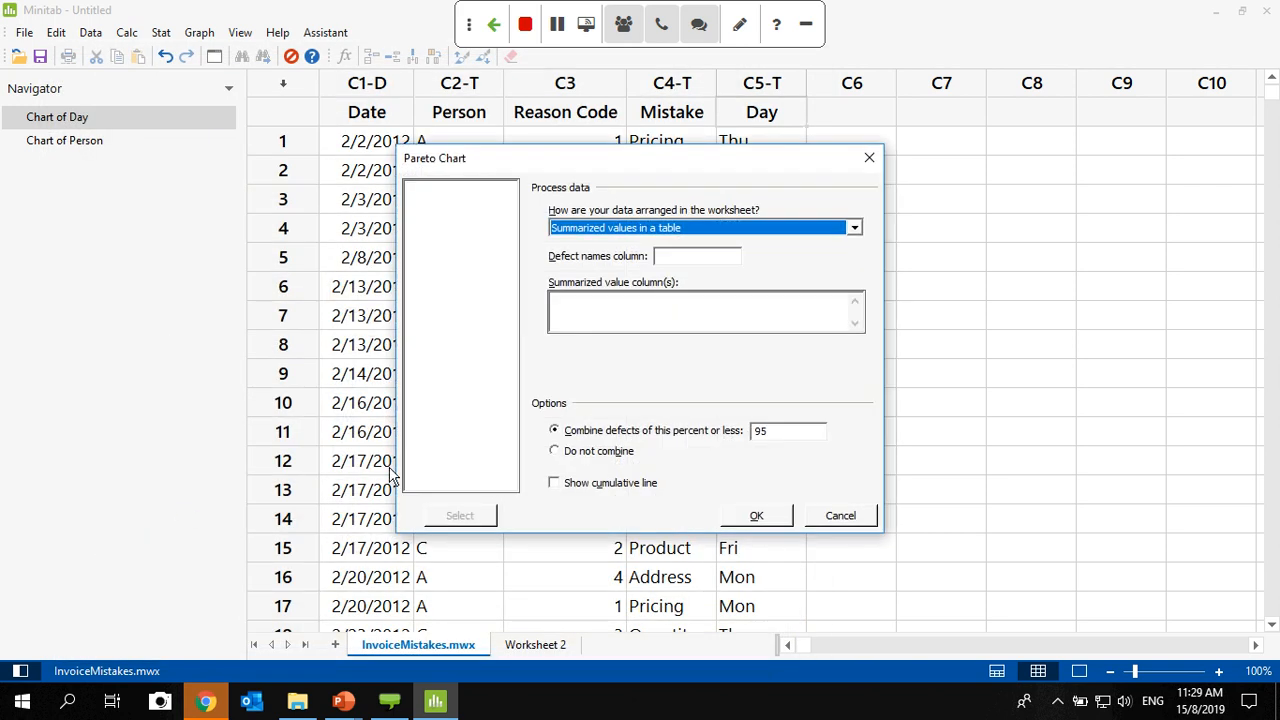
drag(773, 160, 1043, 189)
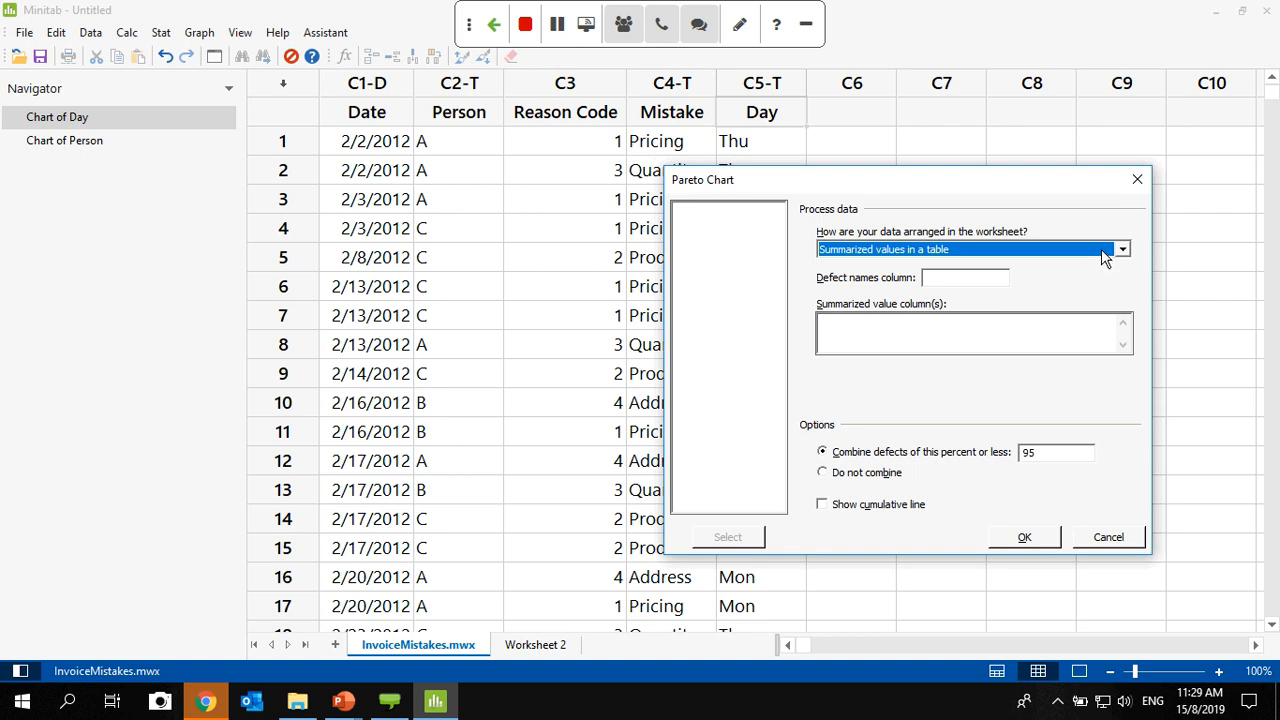
click(1080, 248)
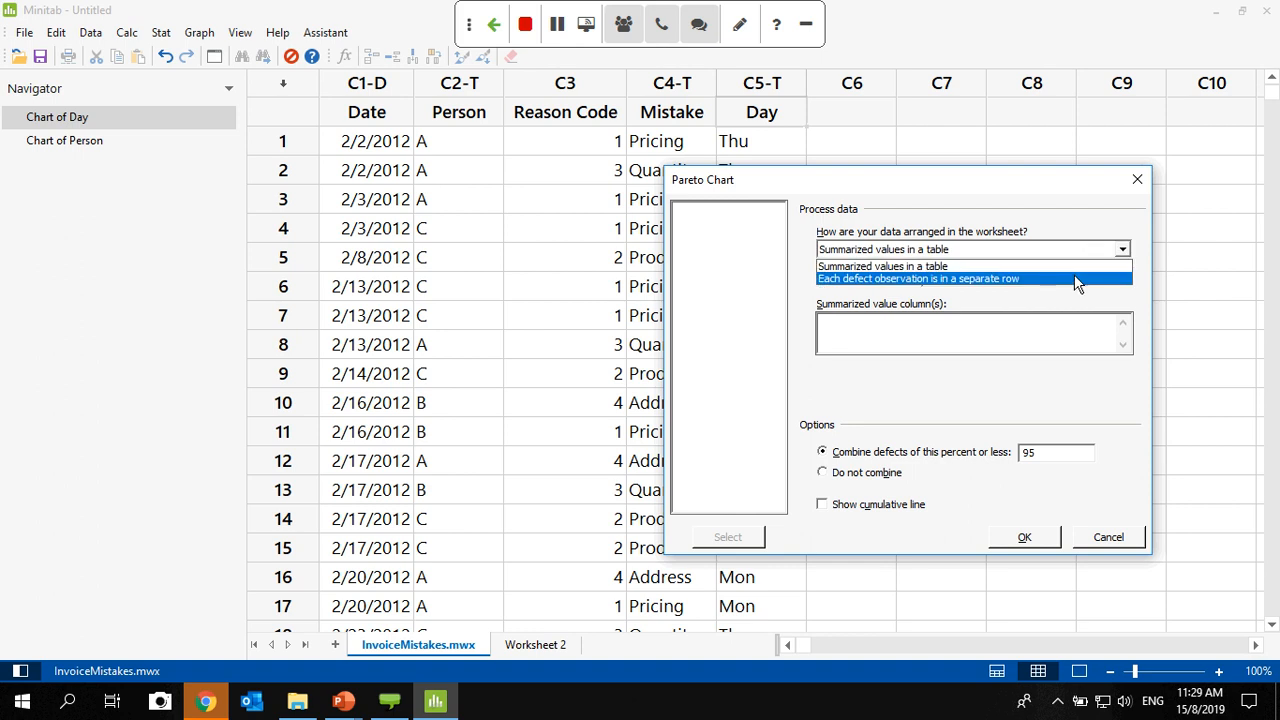
click(1075, 278)
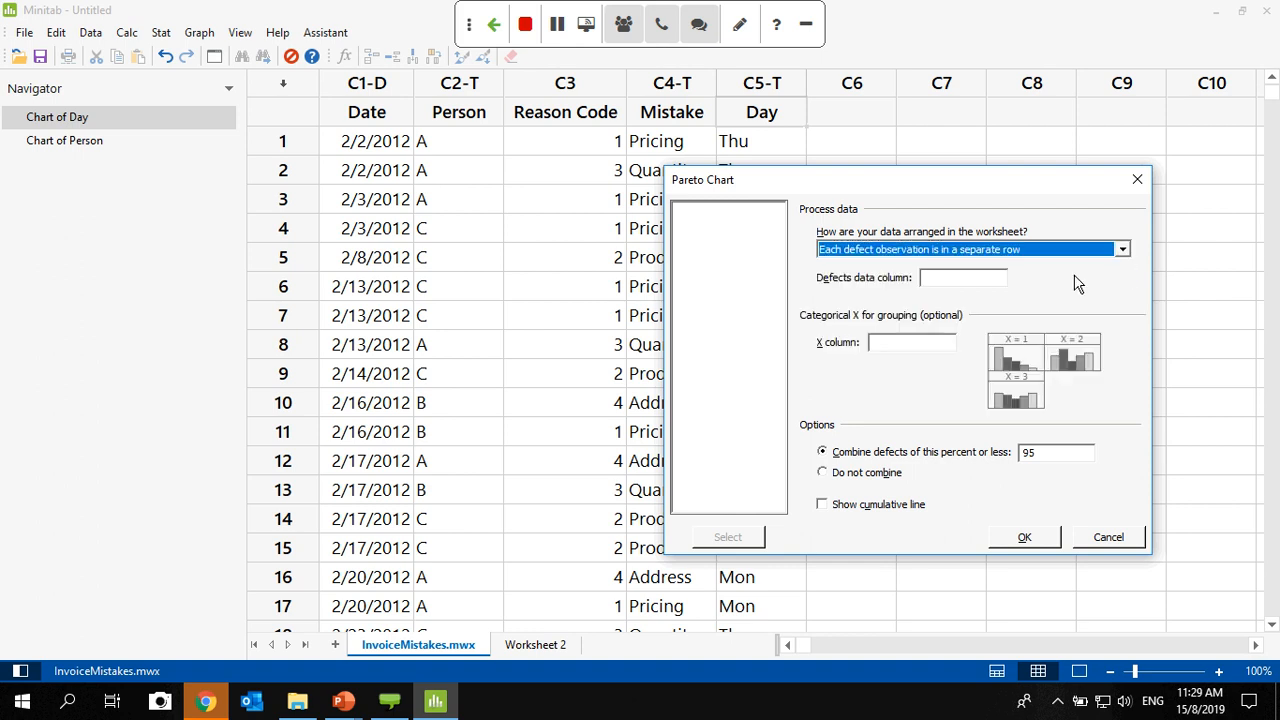
- Generate the Pareto chart with Mistake as the defects data, Person as the grouping X column, and defects not combined
click(944, 279)
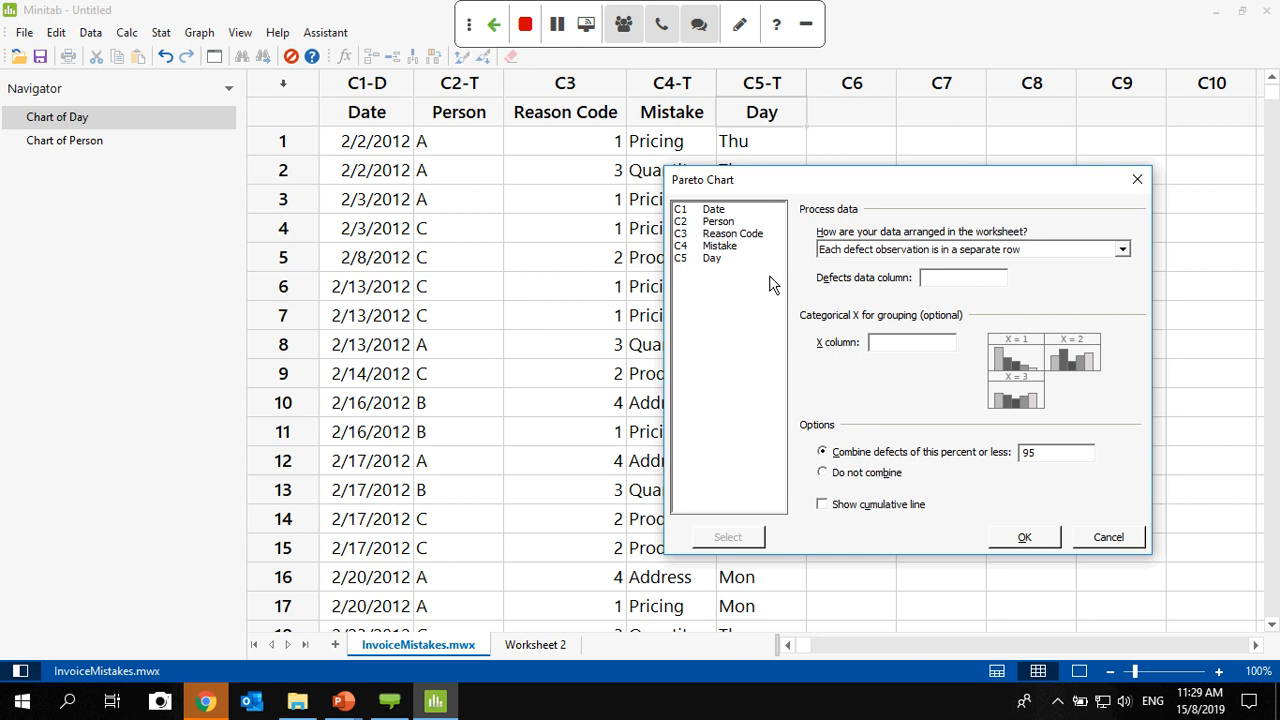
double_click(710, 247)
click(722, 223)
double_click(722, 222)
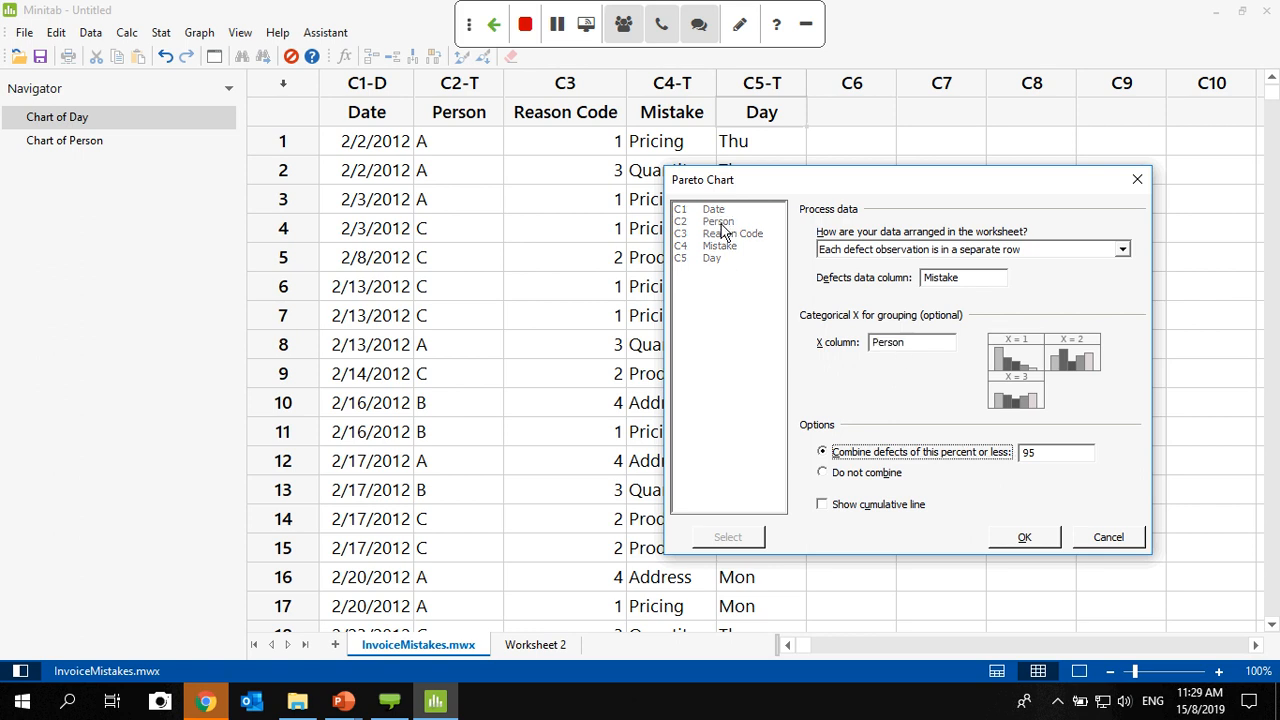
click(876, 473)
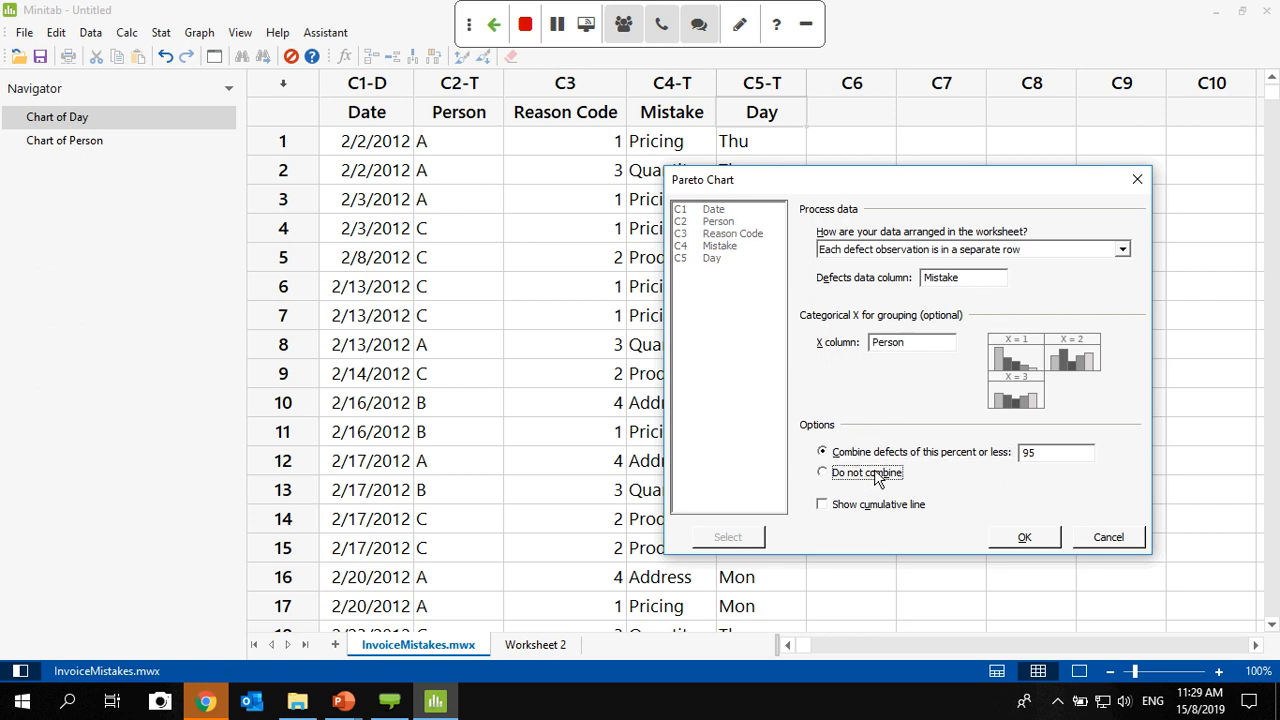
click(1023, 538)
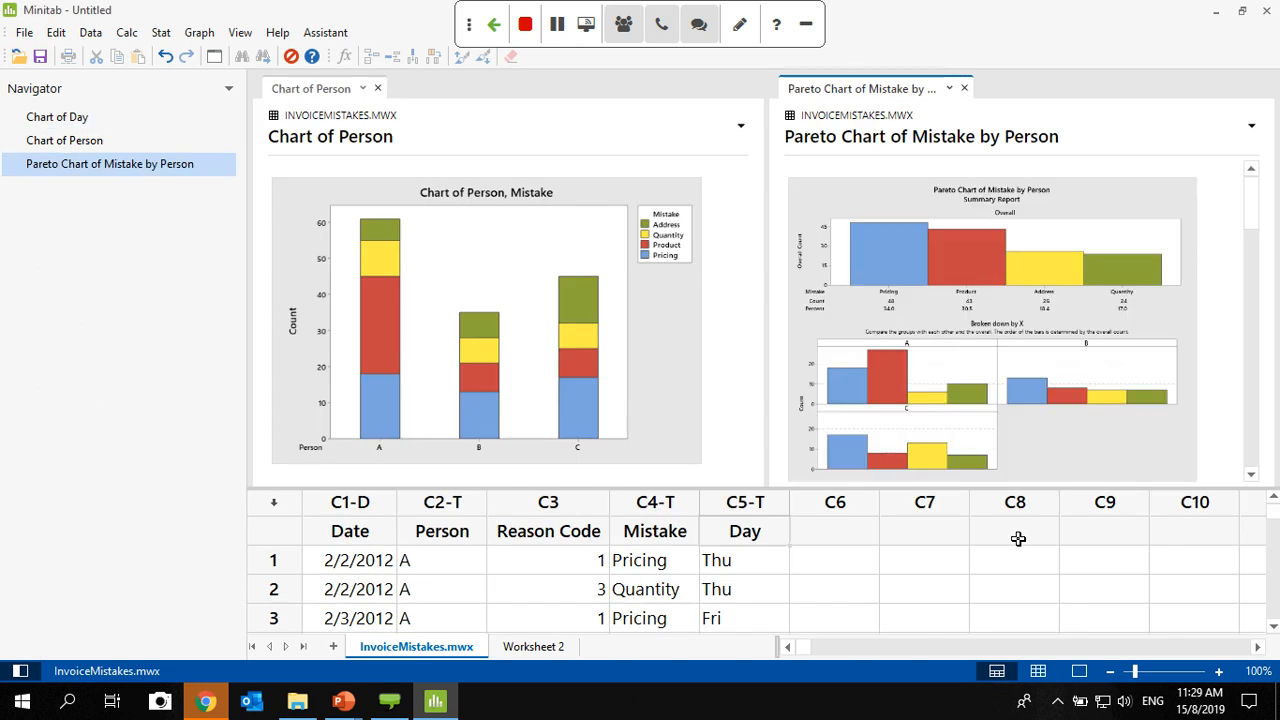
- Unsplit the view, display only the output pane, and examine the Pareto summary report's overall and per-person breakdown
right_click(822, 87)
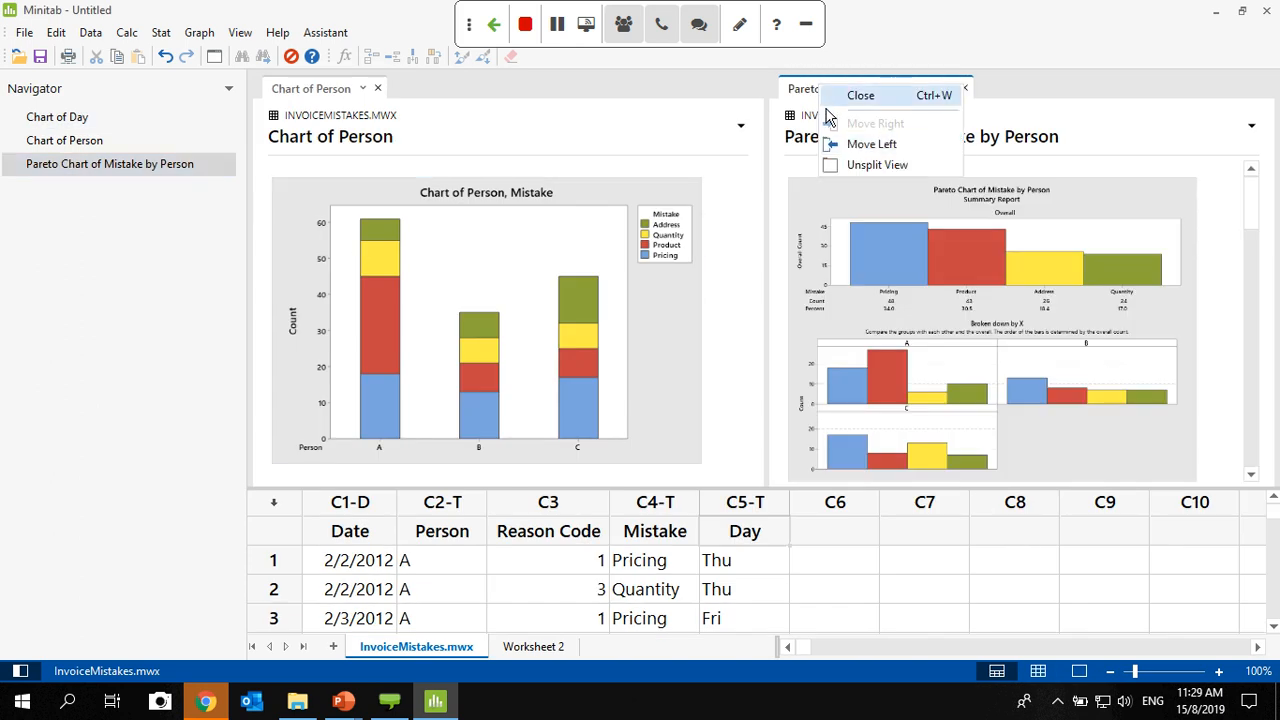
click(852, 164)
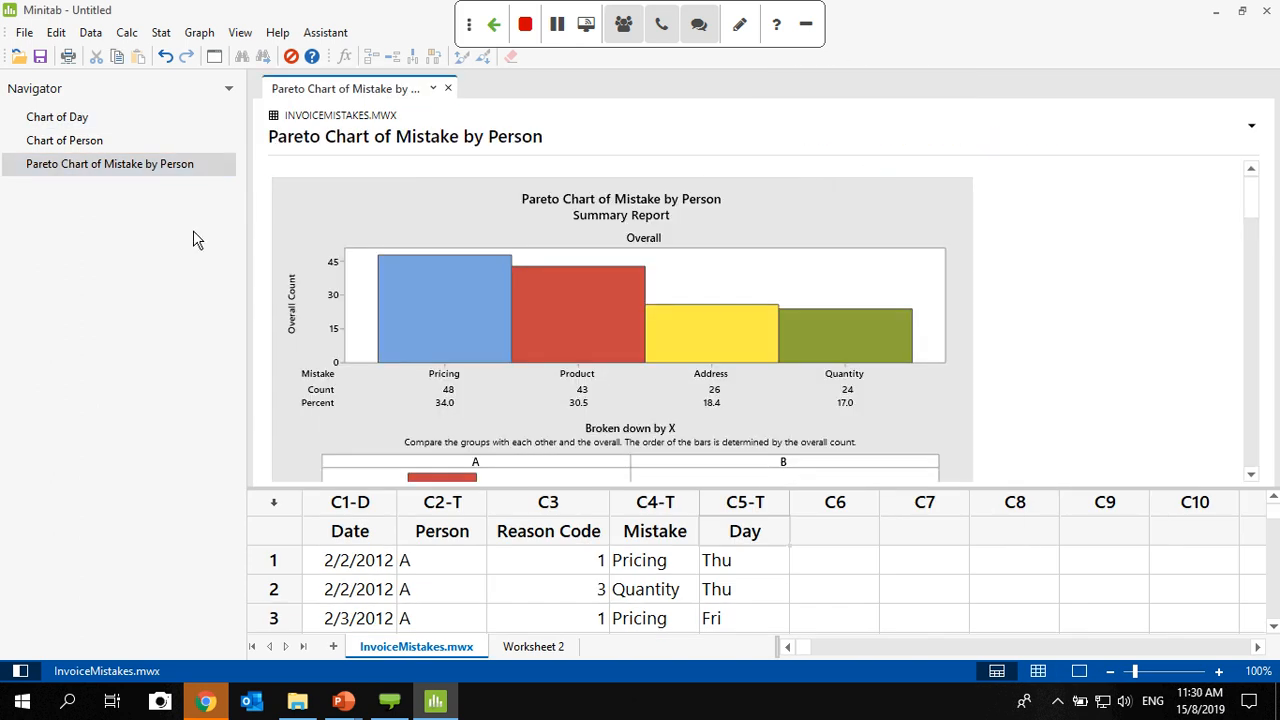
click(1078, 671)
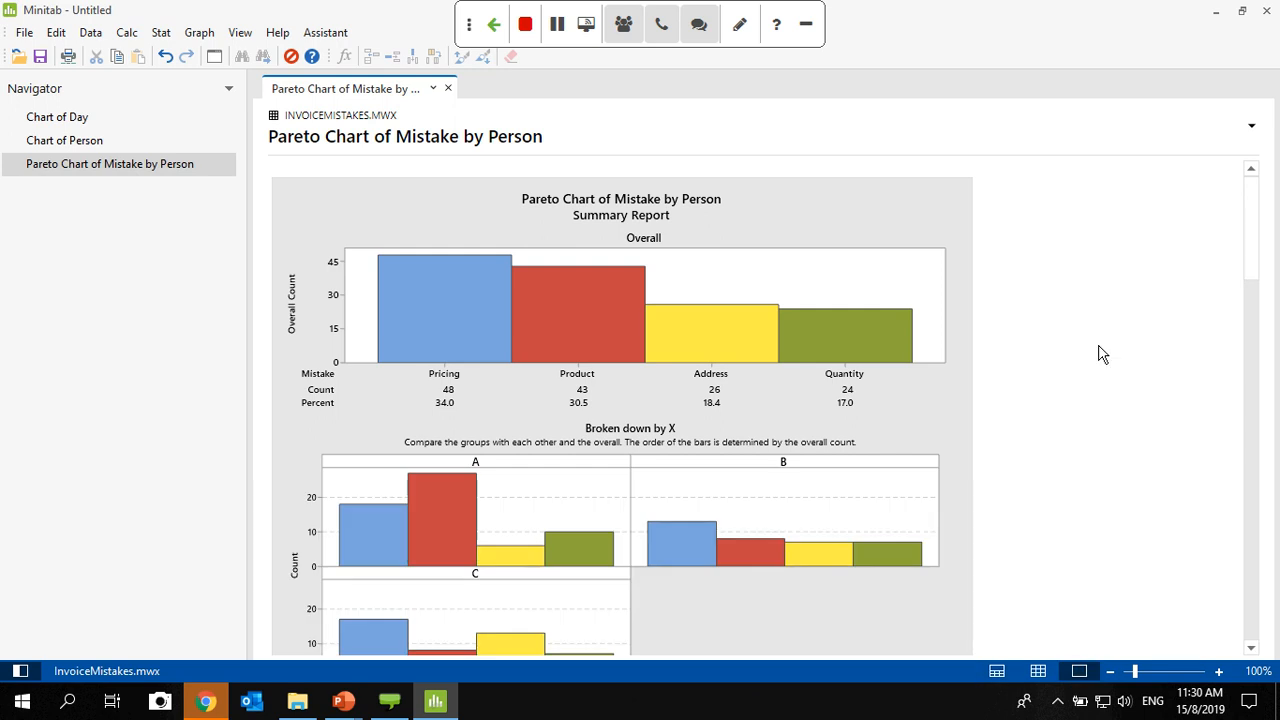
scroll(1061, 326, down, 2)
scroll(1061, 326, up, 2)
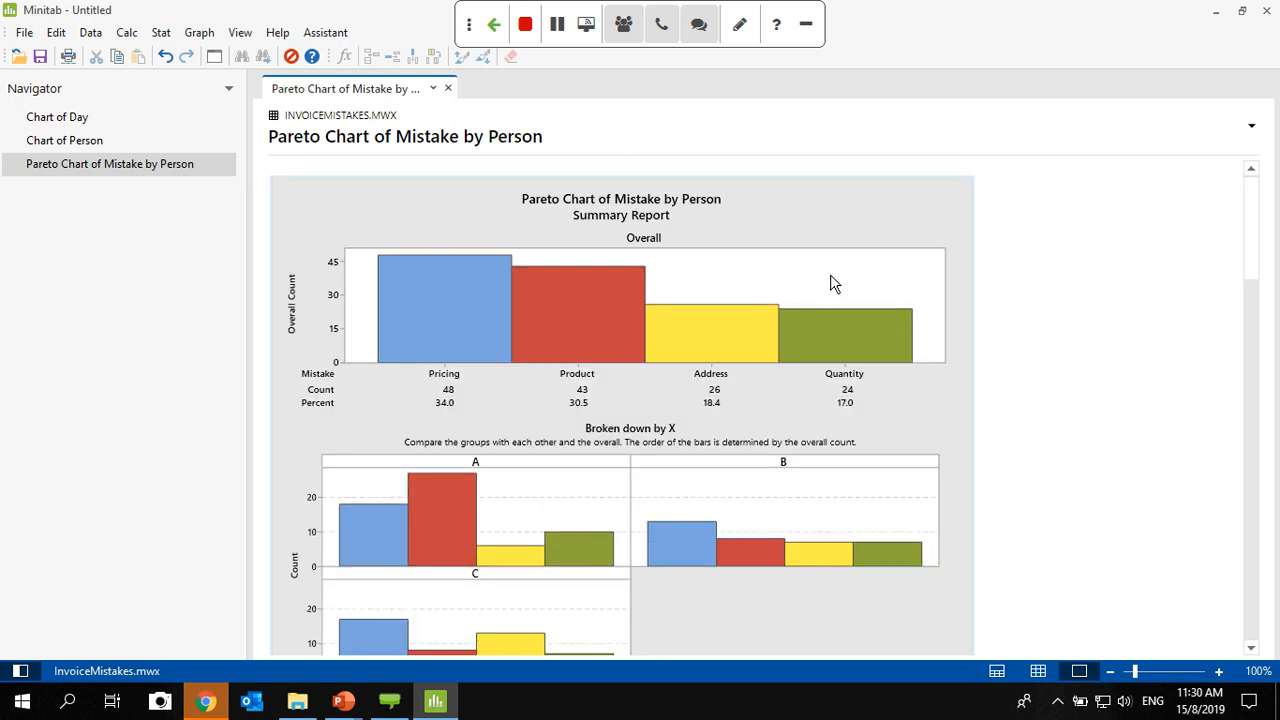
scroll(910, 285, down, 4)
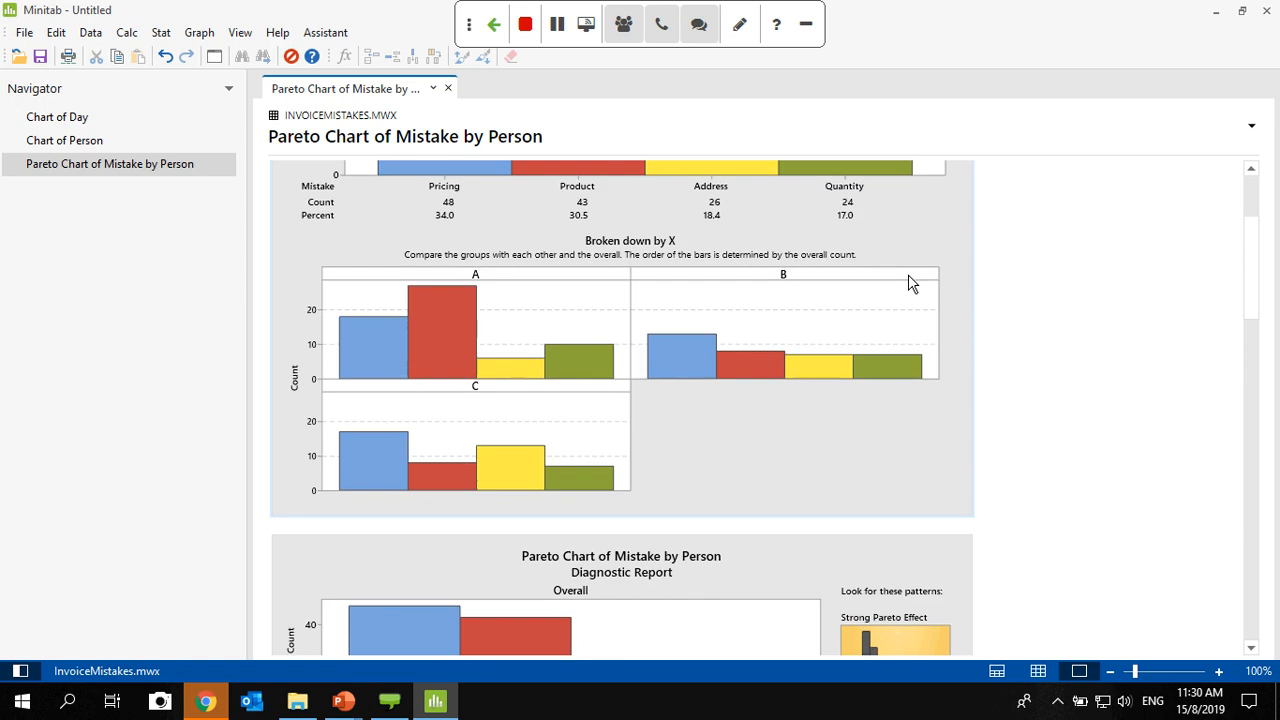
- Compare the mistake-type bars of persons A, B and C in the Pareto breakdown, and return to the data-only view
mouse_move(428, 378)
mouse_move(421, 323)
mouse_move(576, 485)
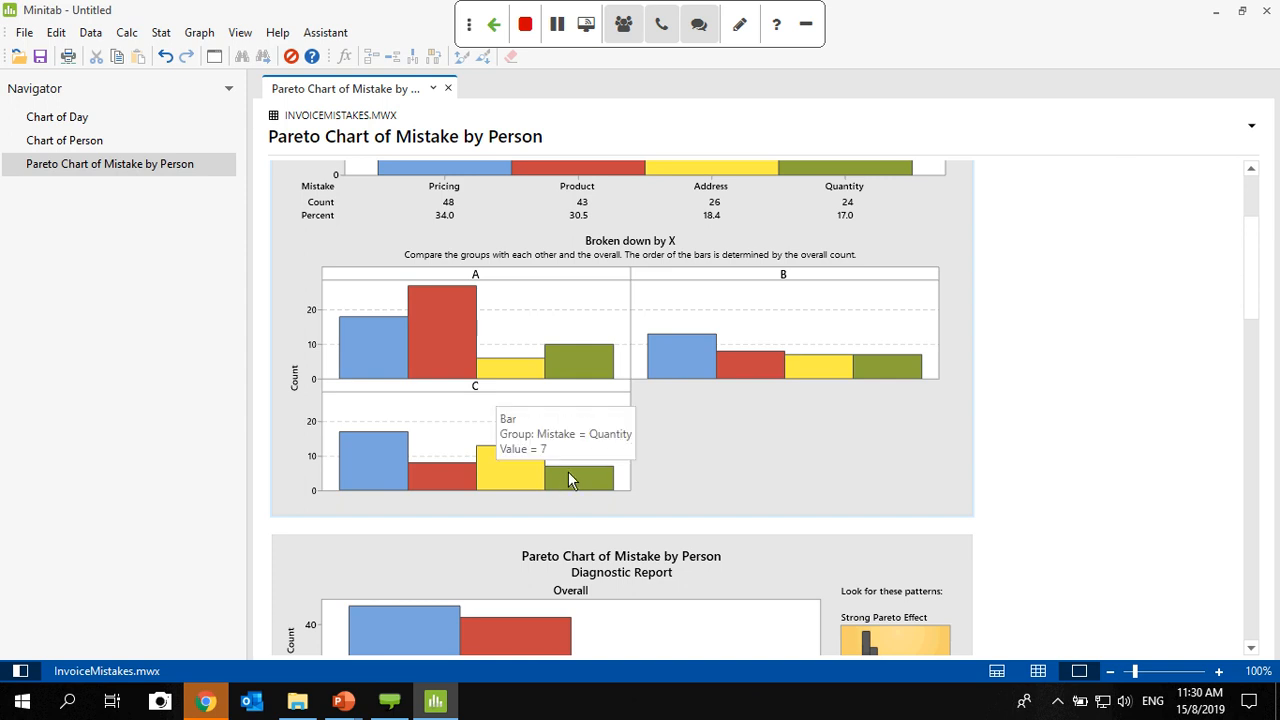
mouse_move(437, 472)
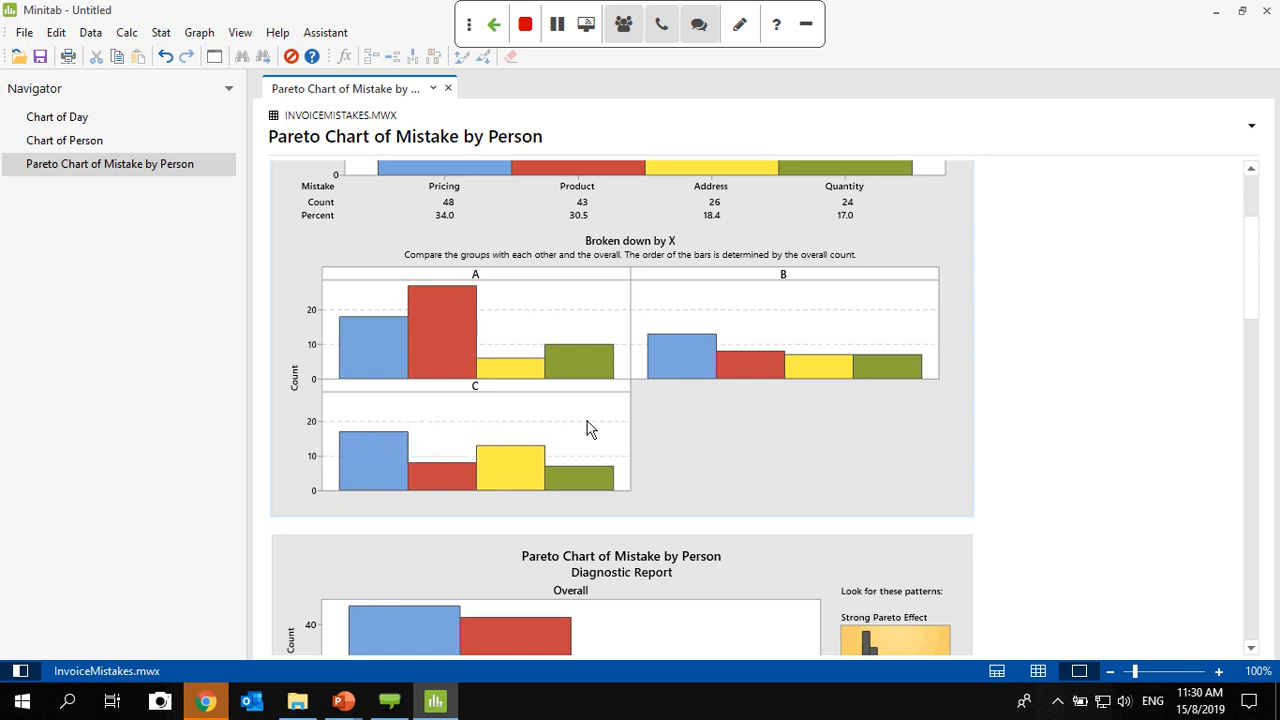
scroll(688, 437, up, 2)
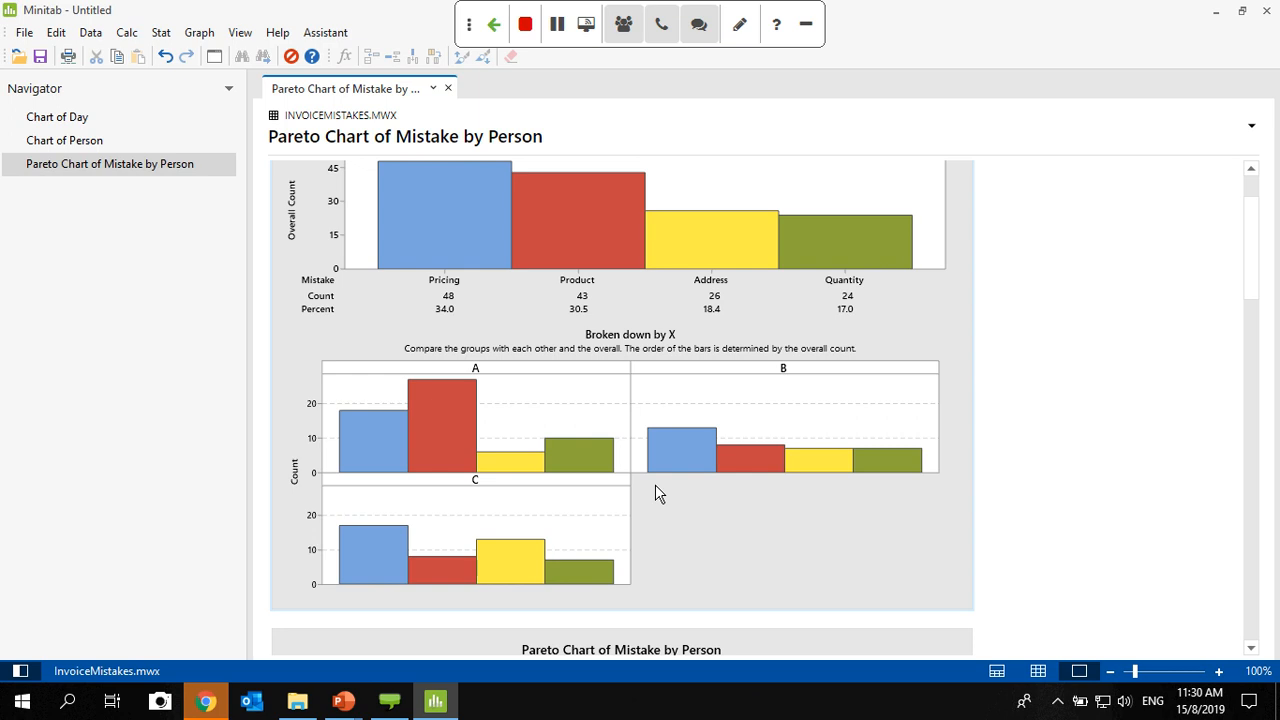
scroll(655, 484, down, 2)
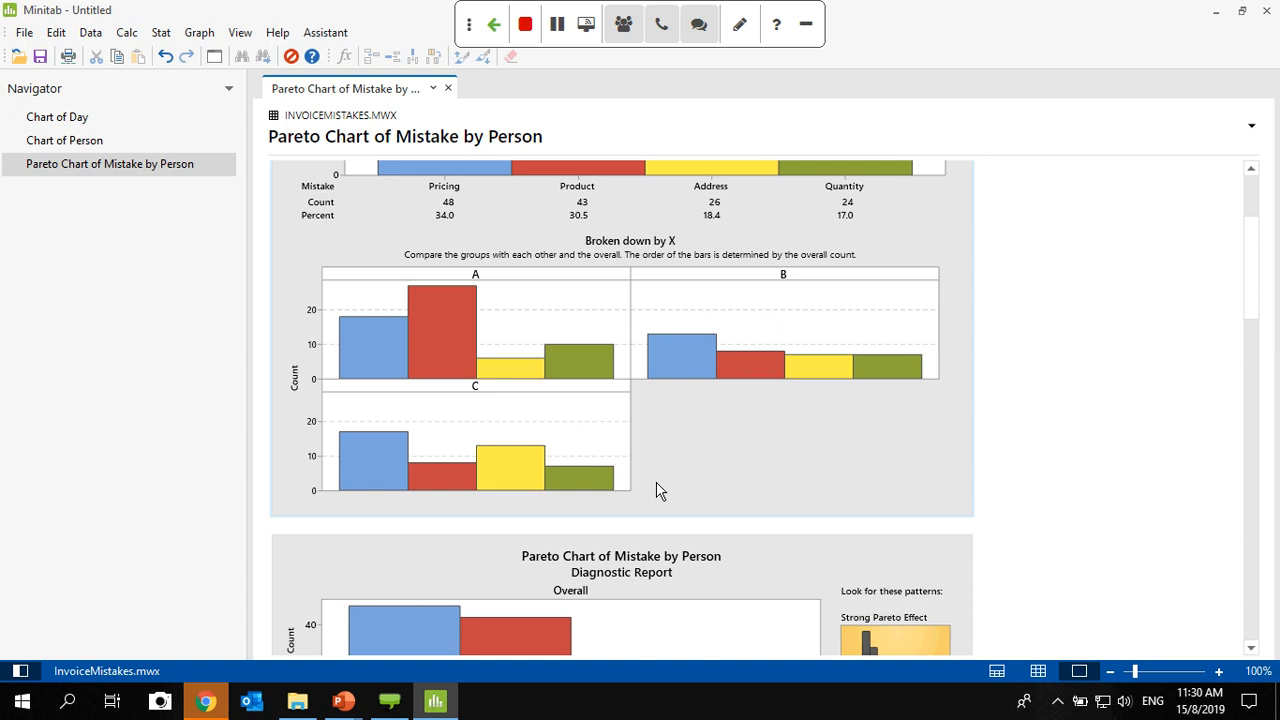
click(1038, 671)
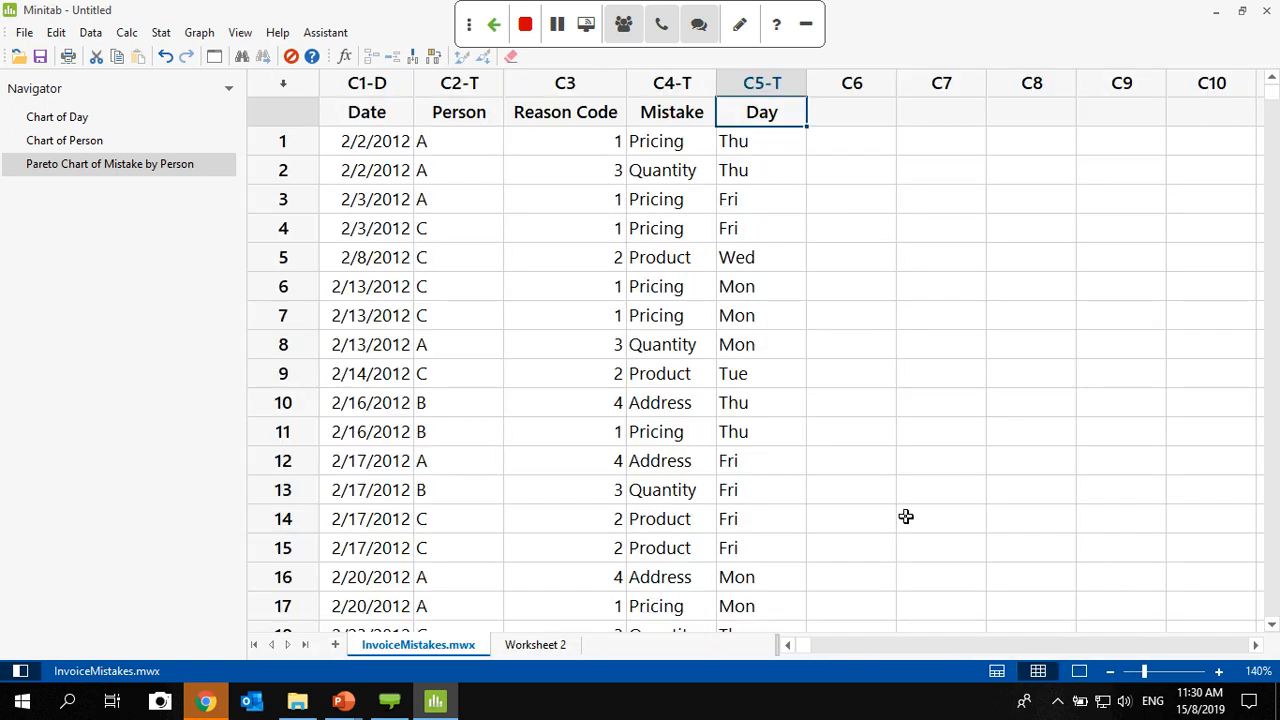
- Switch to the running PowerPoint slide show and advance past the Pareto Chart slide to the Chi-Square Test slide
click(343, 701)
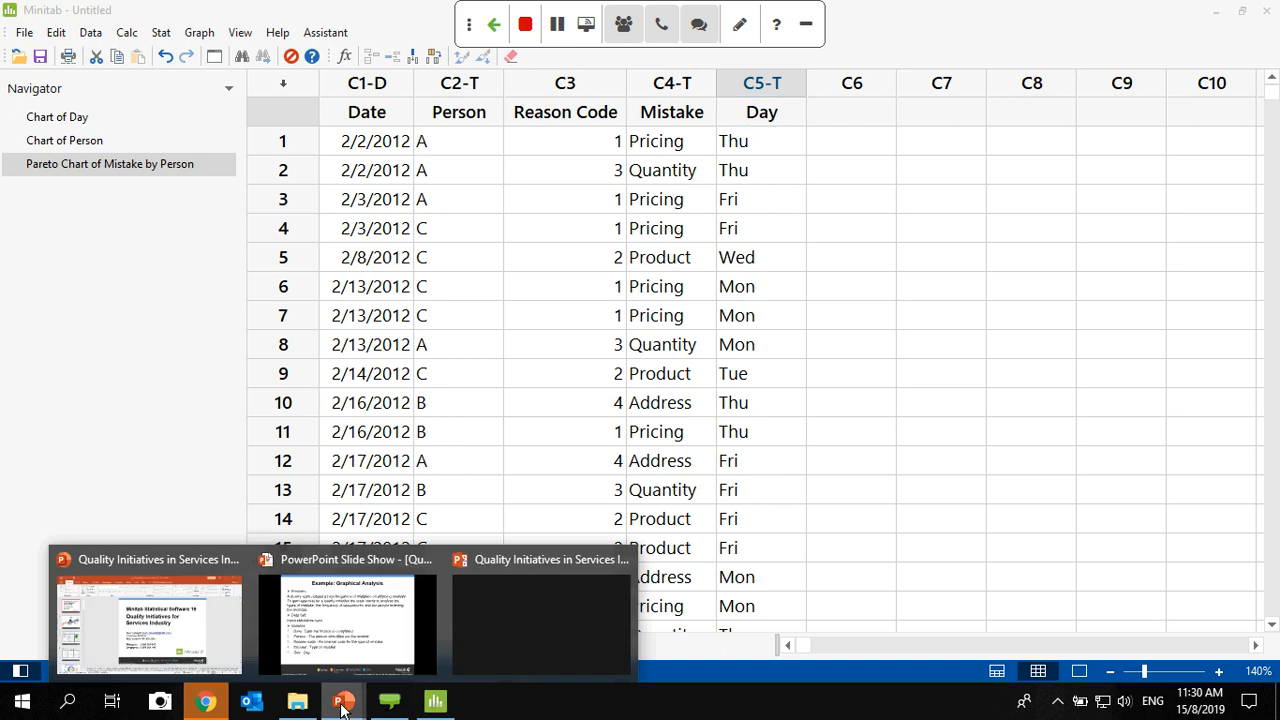
click(357, 640)
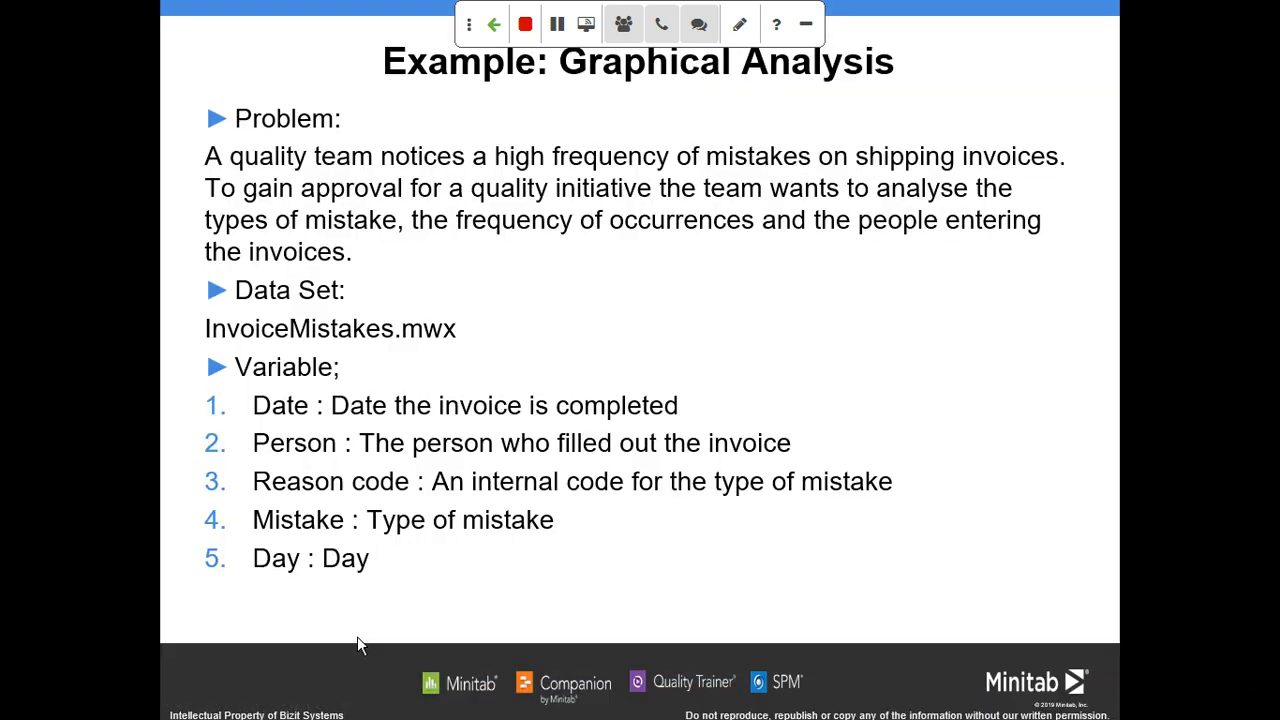
key(Right)
key(Right)
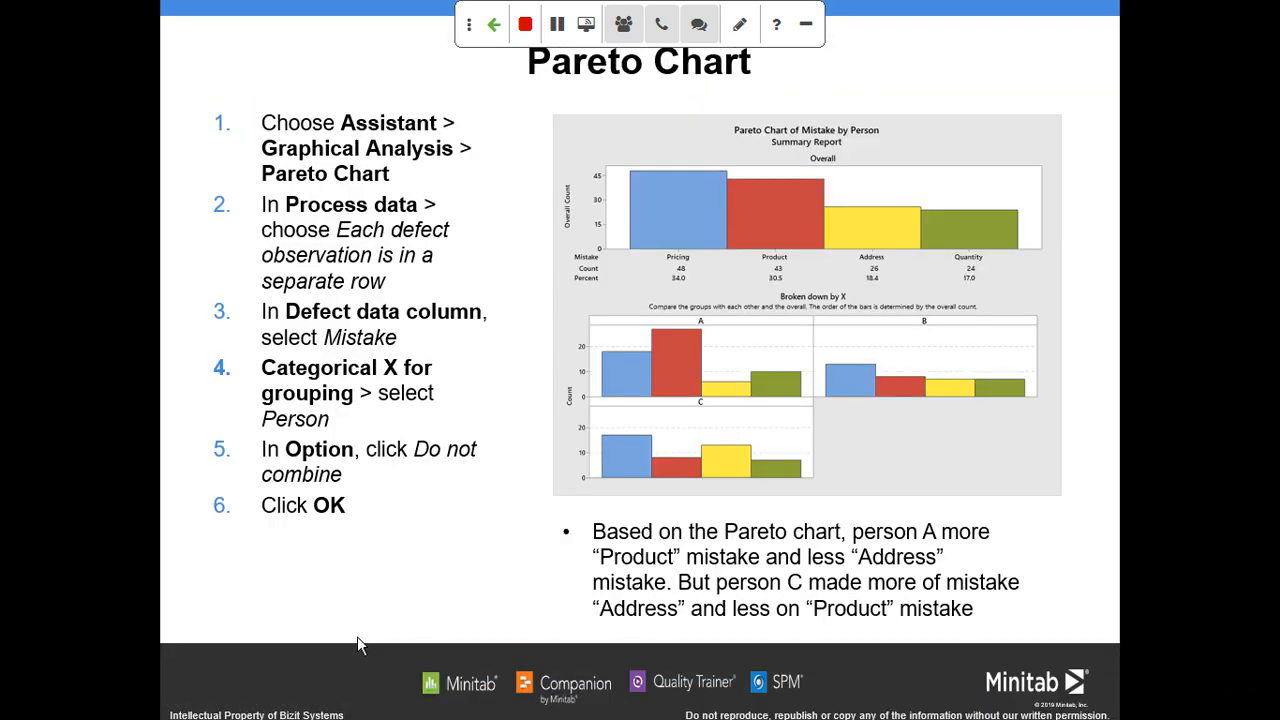
key(Right)
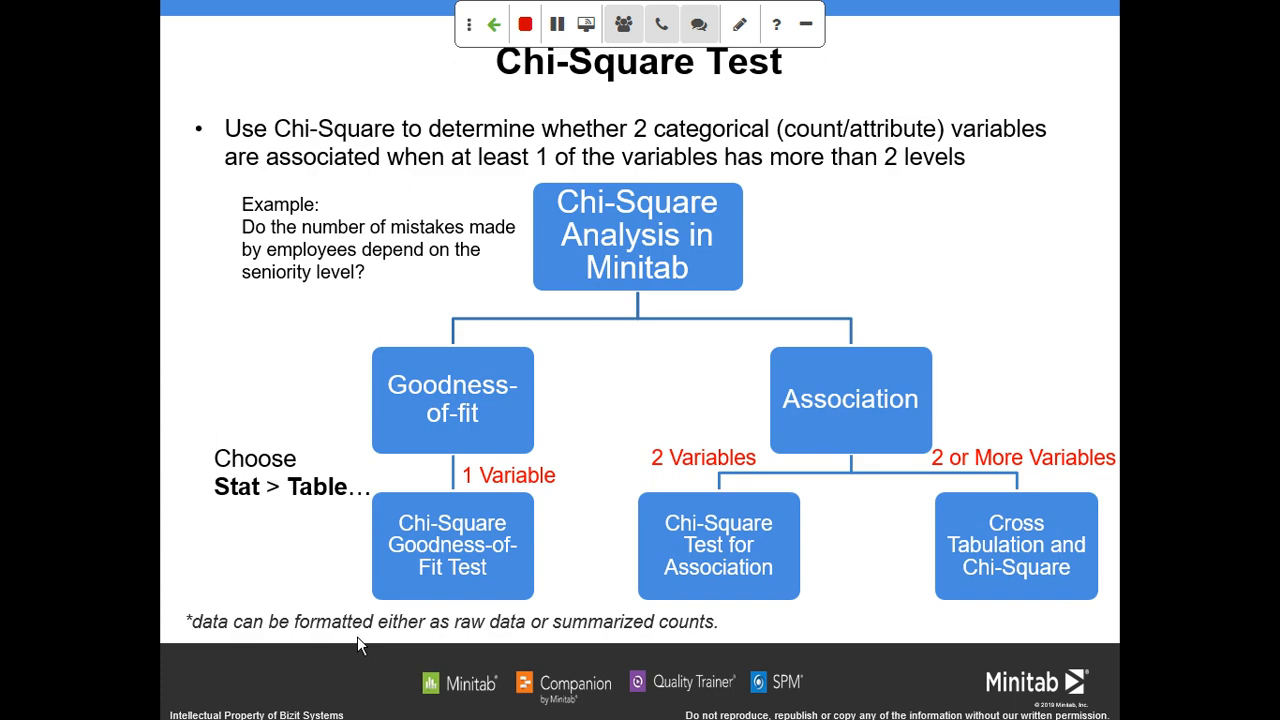
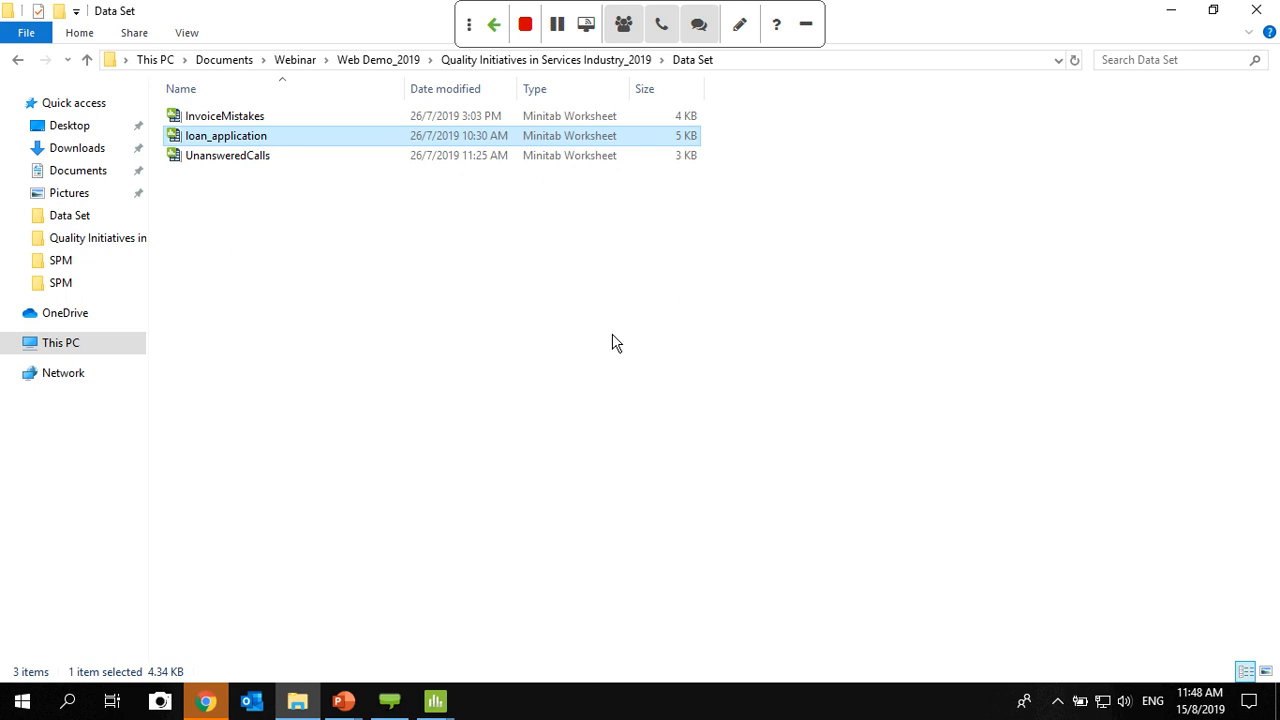
- Open the UnansweredCalls worksheet and display only the data pane, enlarged to 120%
click(217, 163)
double_click(217, 163)
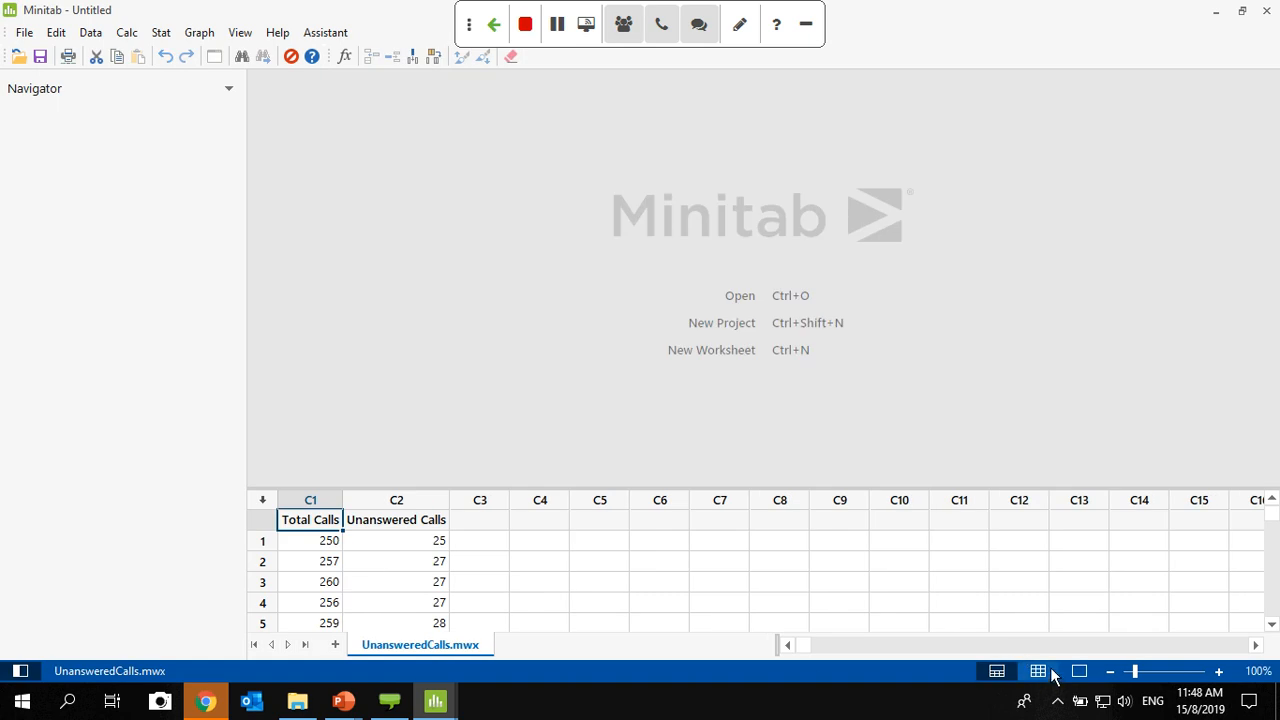
click(1038, 671)
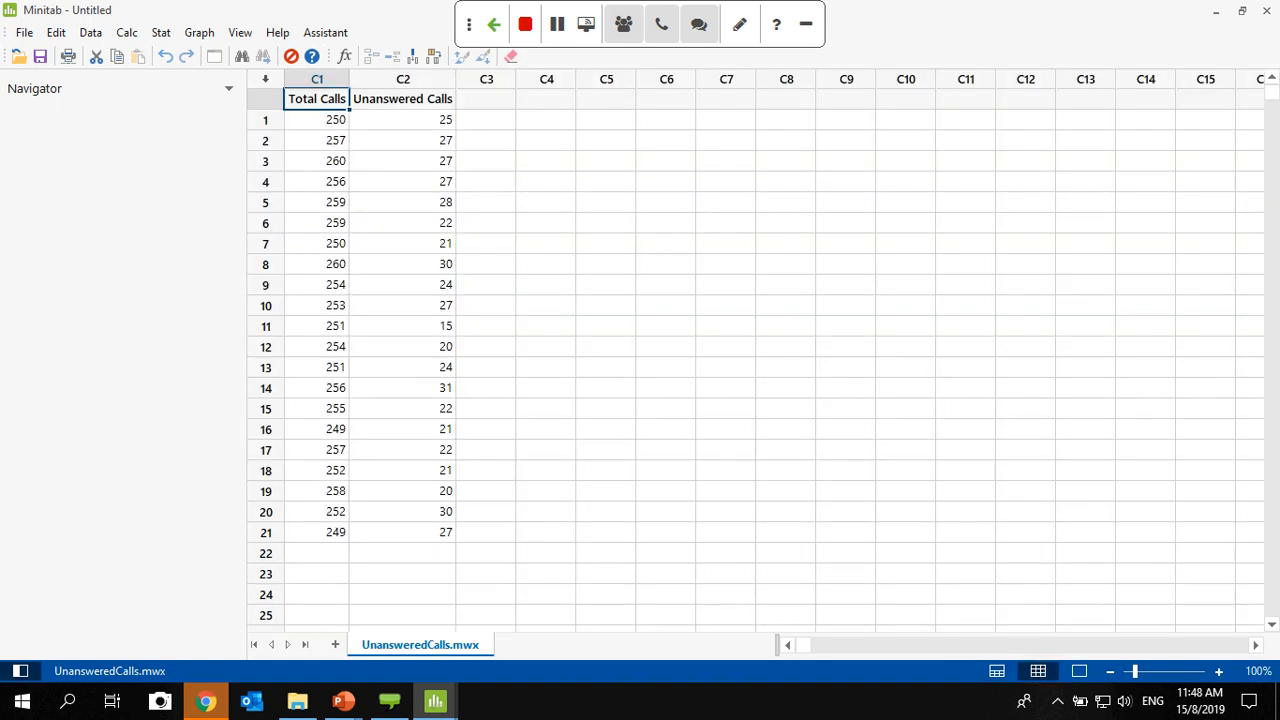
click(1218, 671)
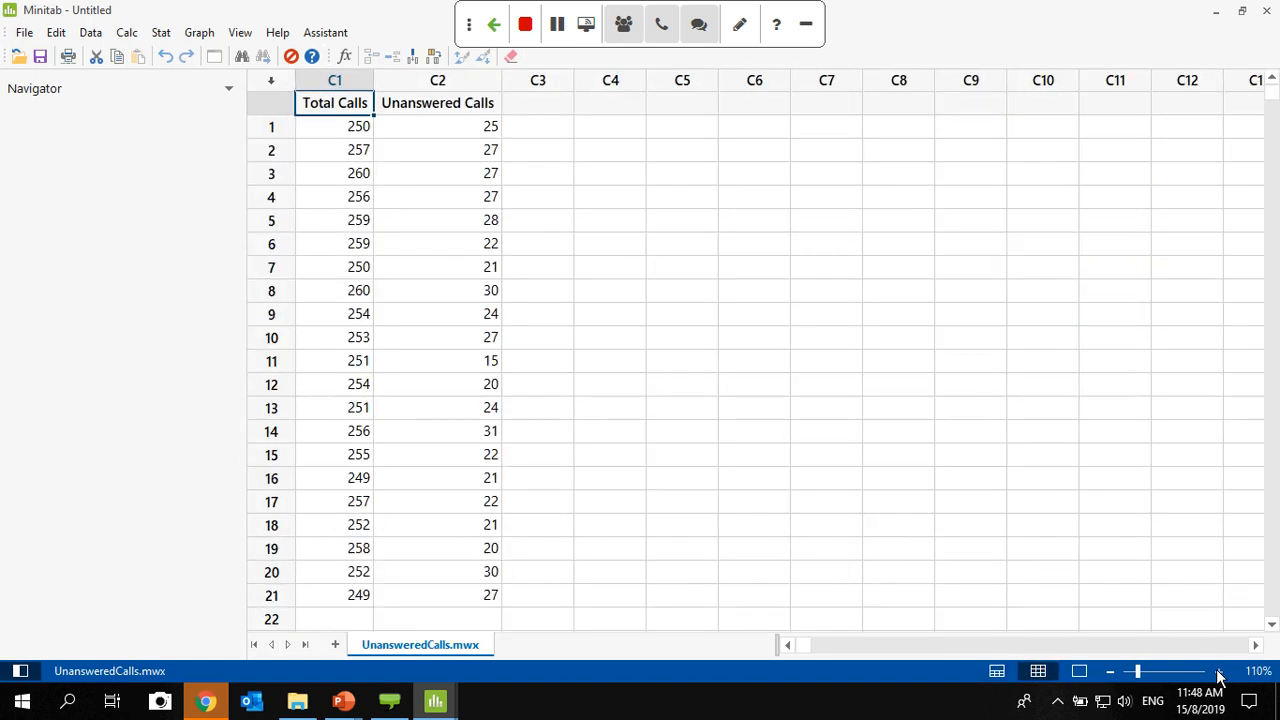
click(1218, 671)
- Examine the extent of the worksheet data and its Total Calls and Unanswered Calls columns
scroll(362, 258, down, 5)
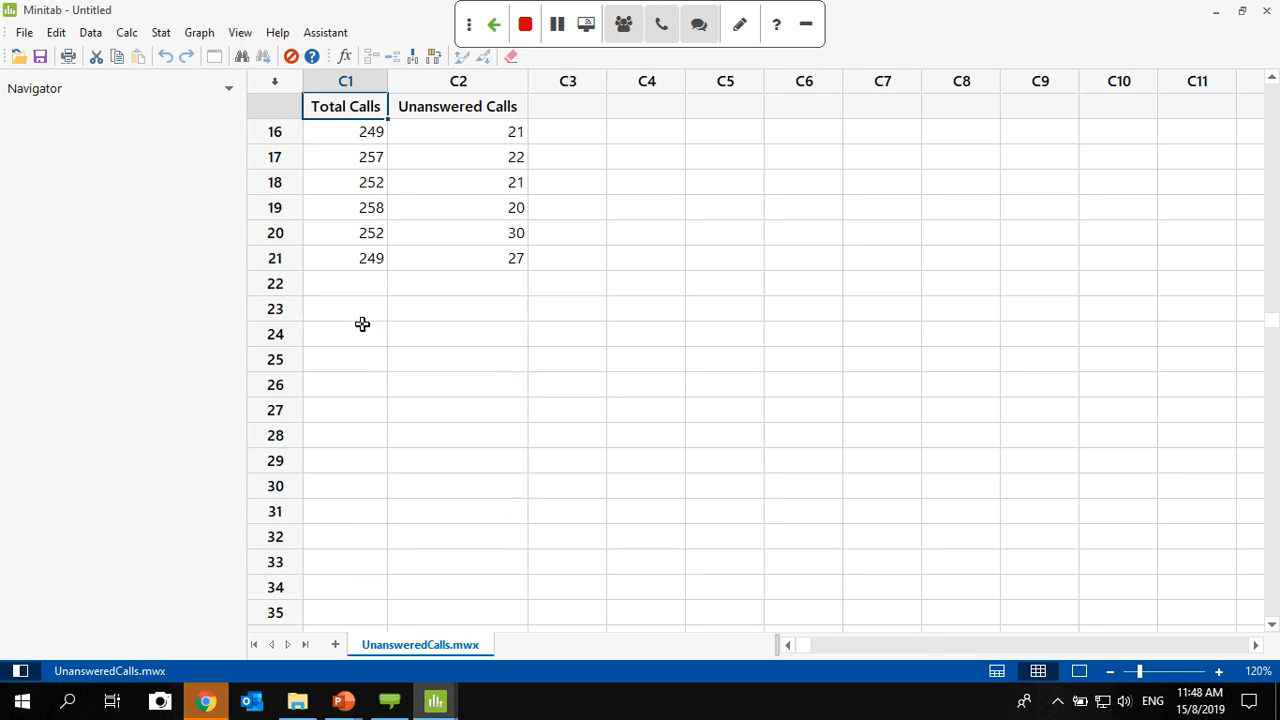
scroll(349, 312, up, 5)
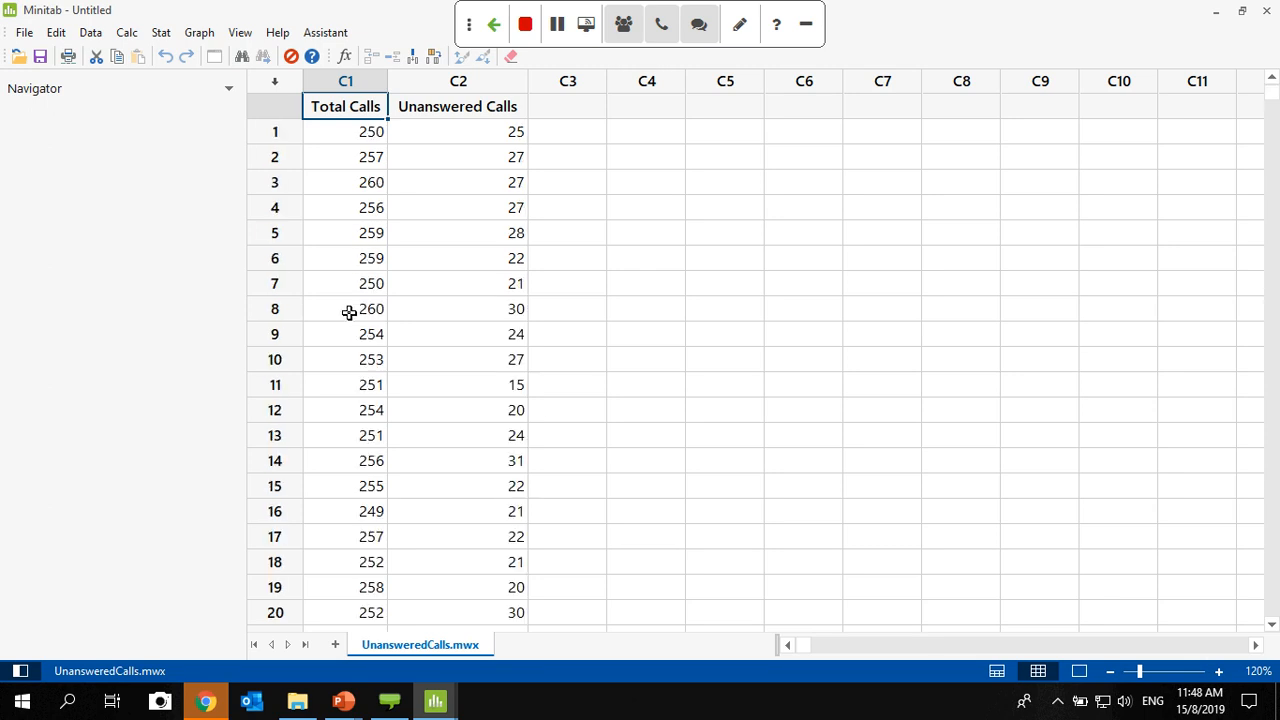
scroll(349, 312, down, 2)
scroll(349, 312, up, 2)
click(343, 84)
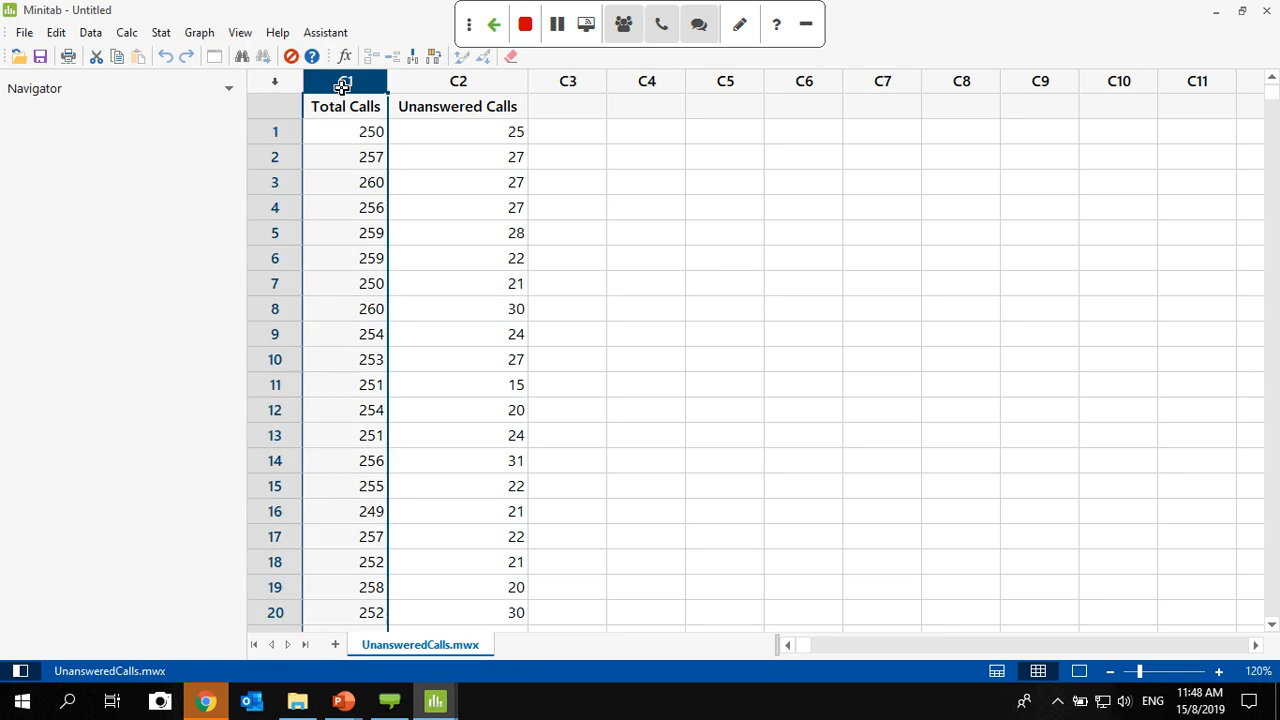
click(465, 87)
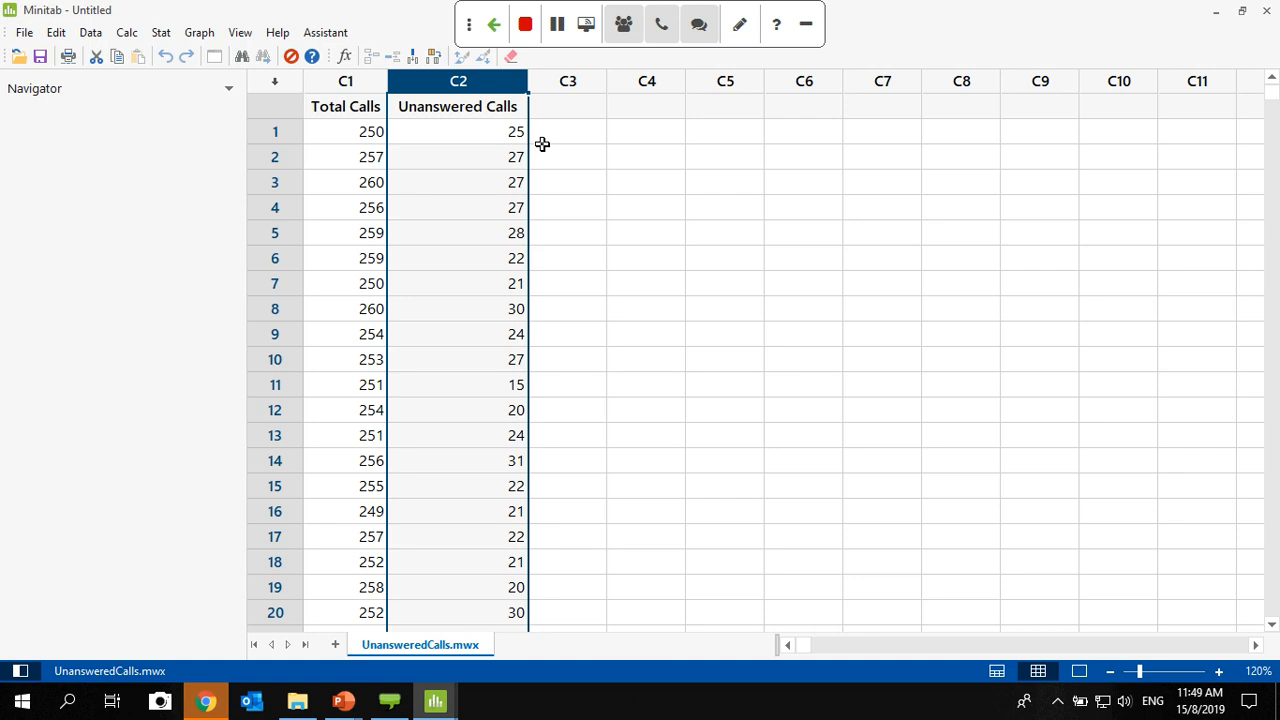
click(600, 232)
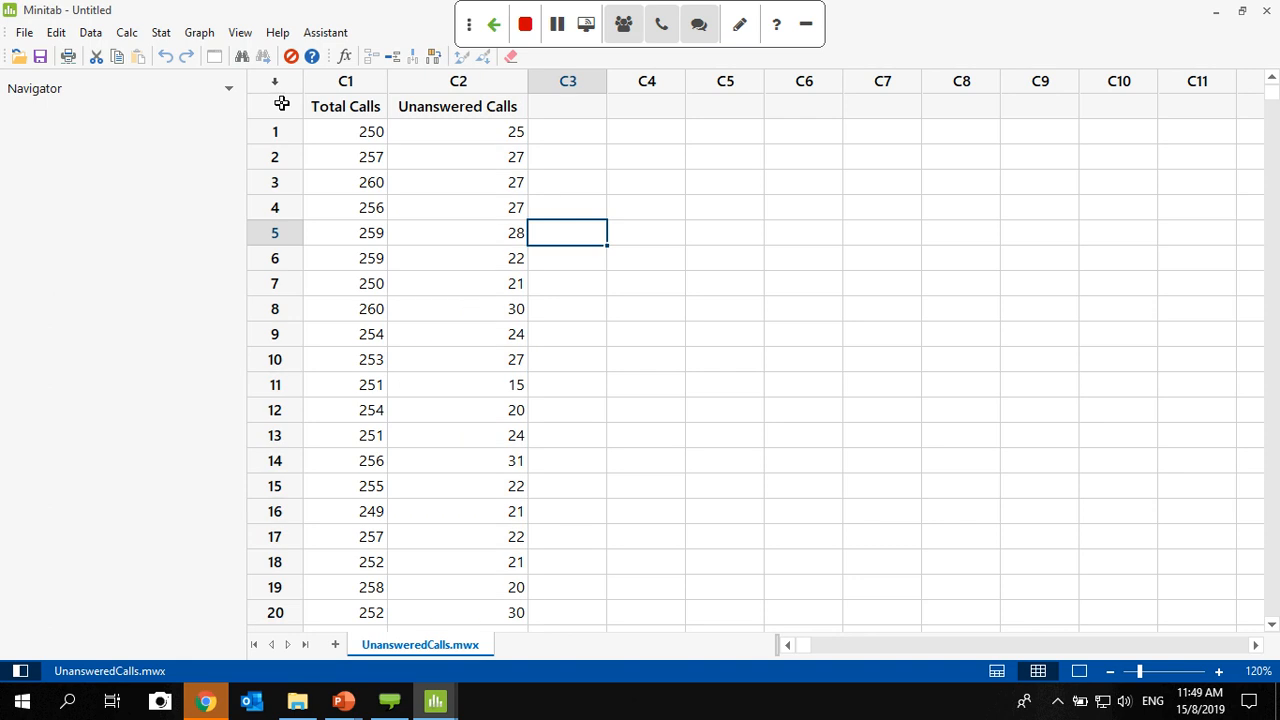
click(161, 33)
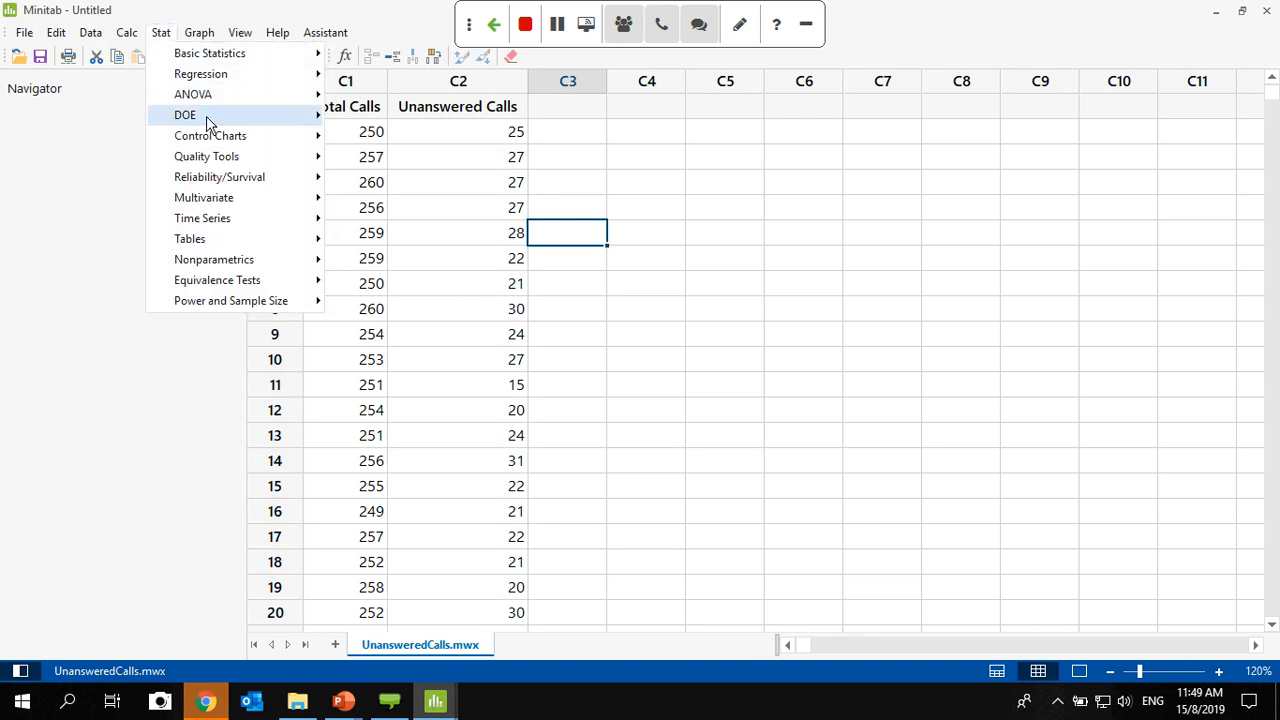
mouse_move(213, 141)
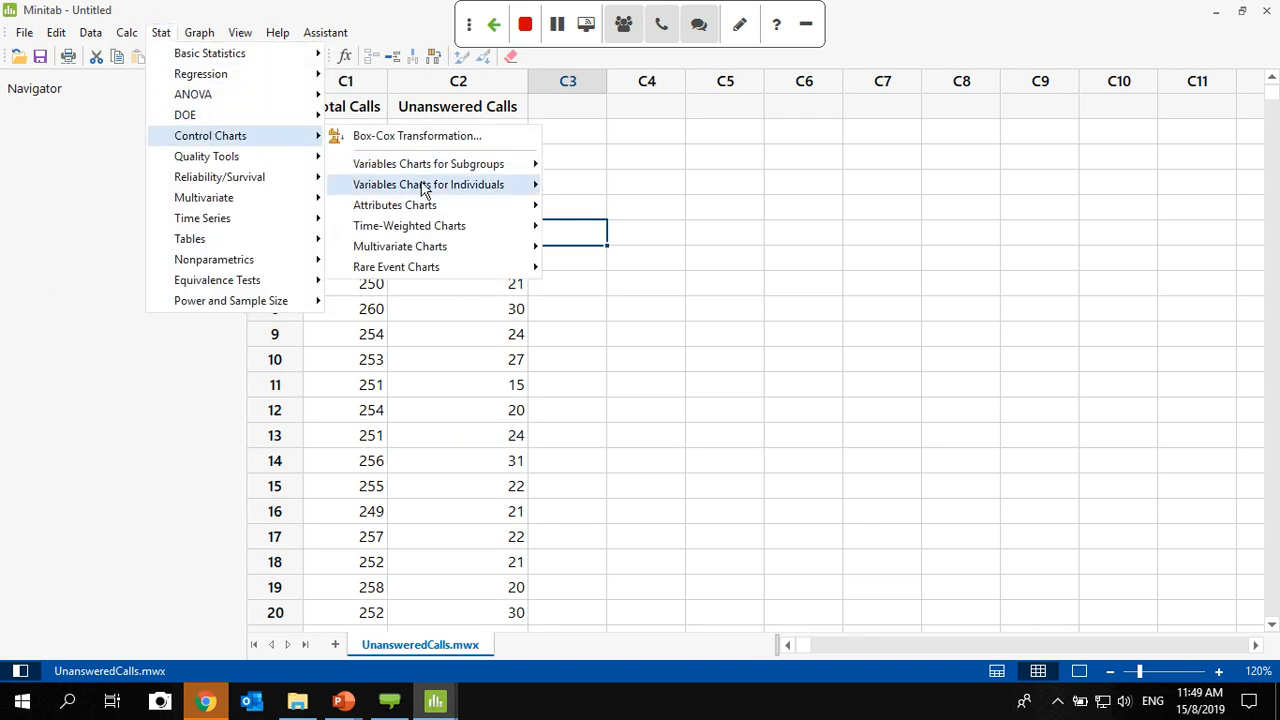
mouse_move(450, 214)
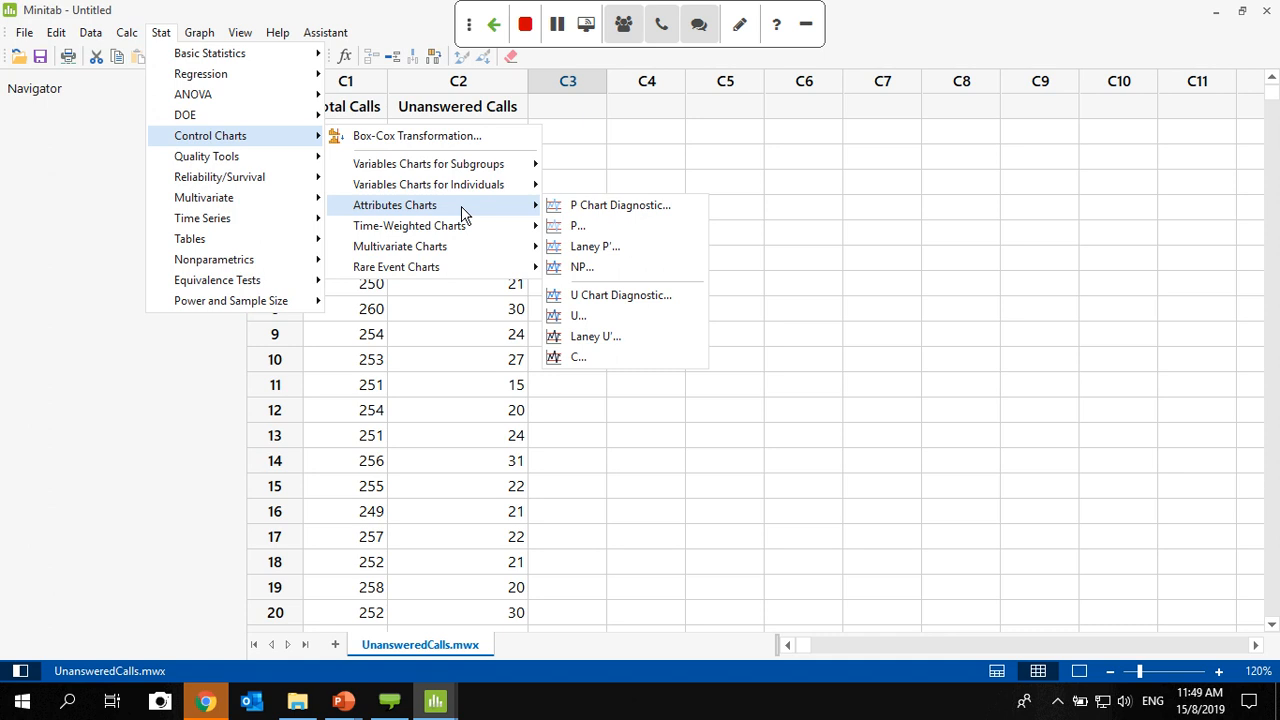
click(680, 136)
click(677, 150)
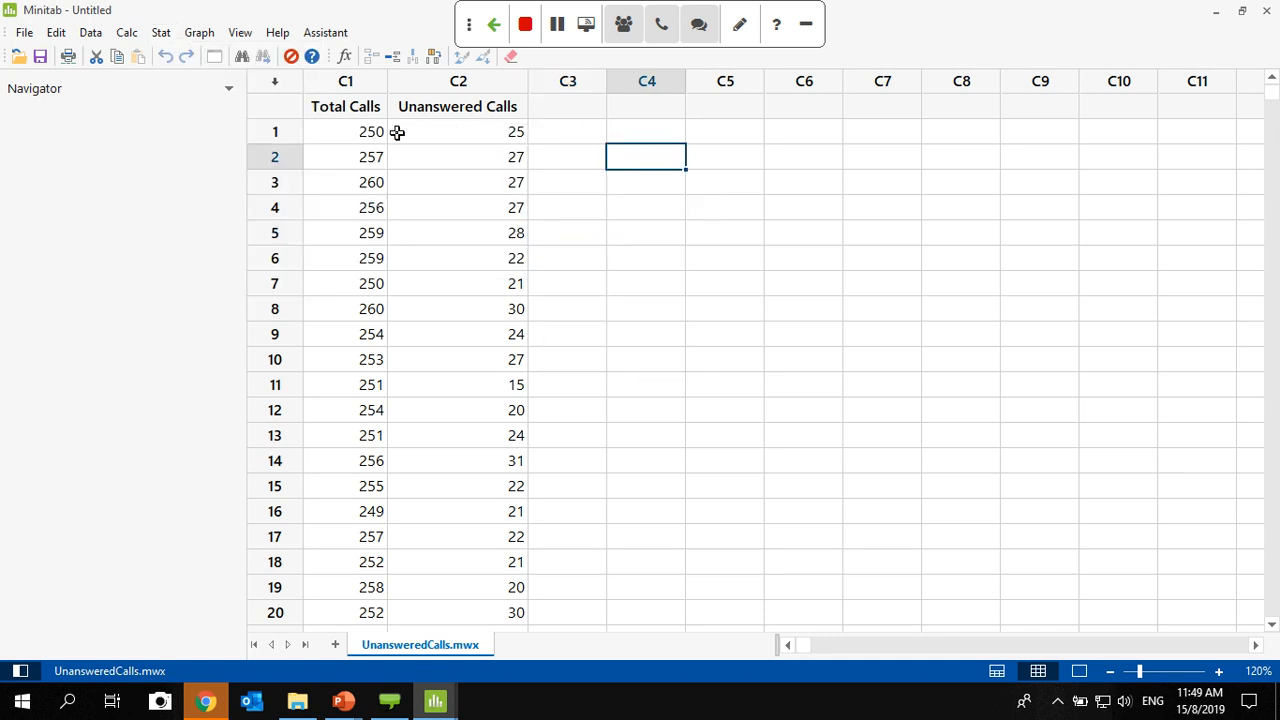
- Compare the subgroup sizes across the first rows of the Total Calls column
click(358, 132)
click(357, 157)
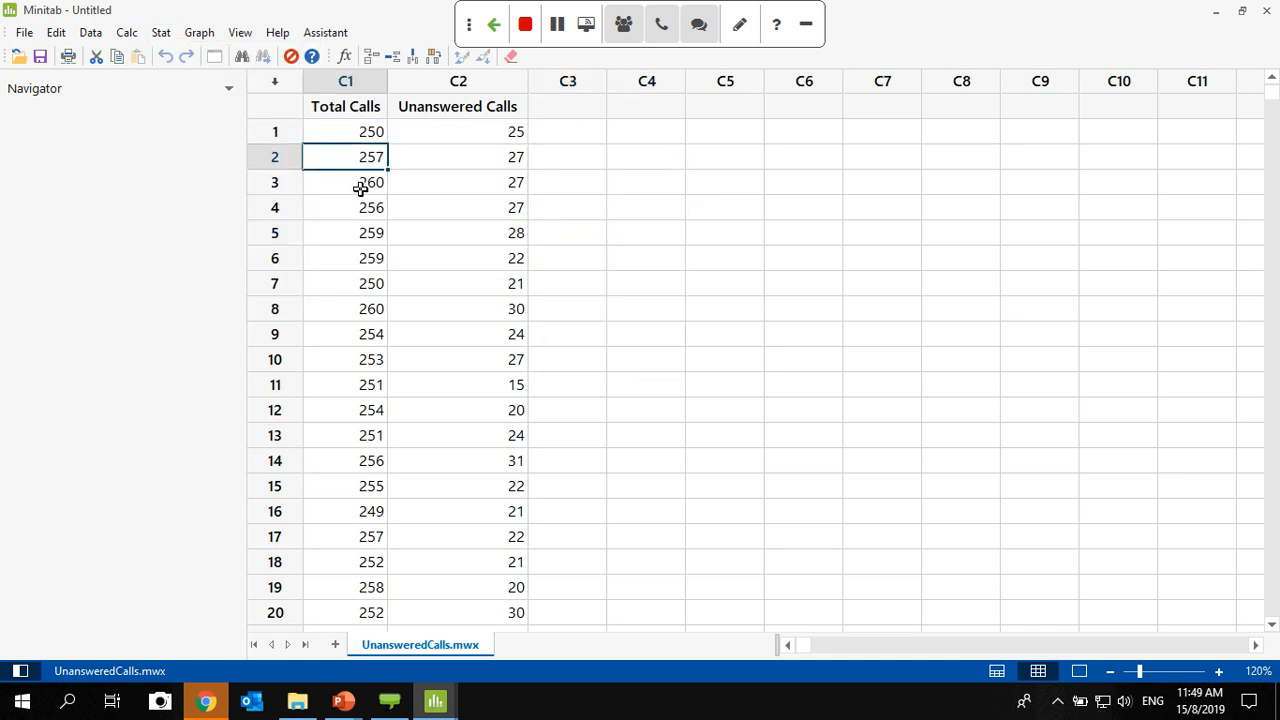
click(357, 186)
click(358, 211)
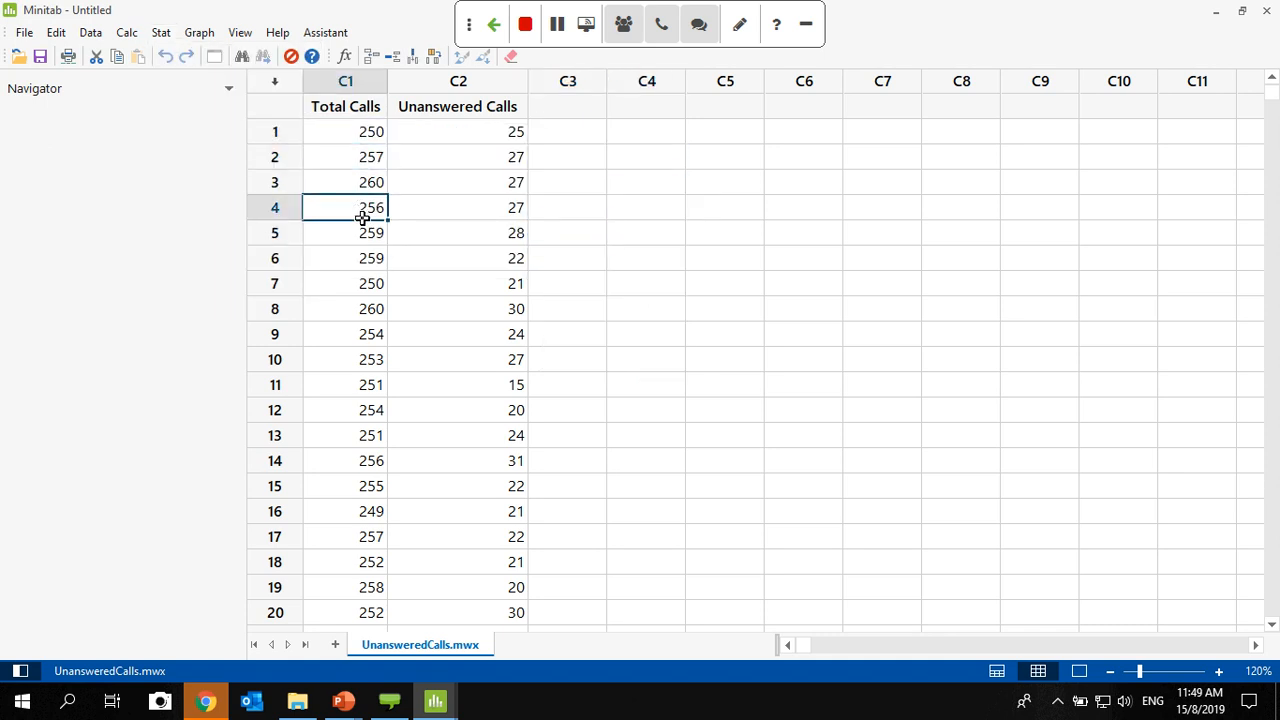
click(359, 262)
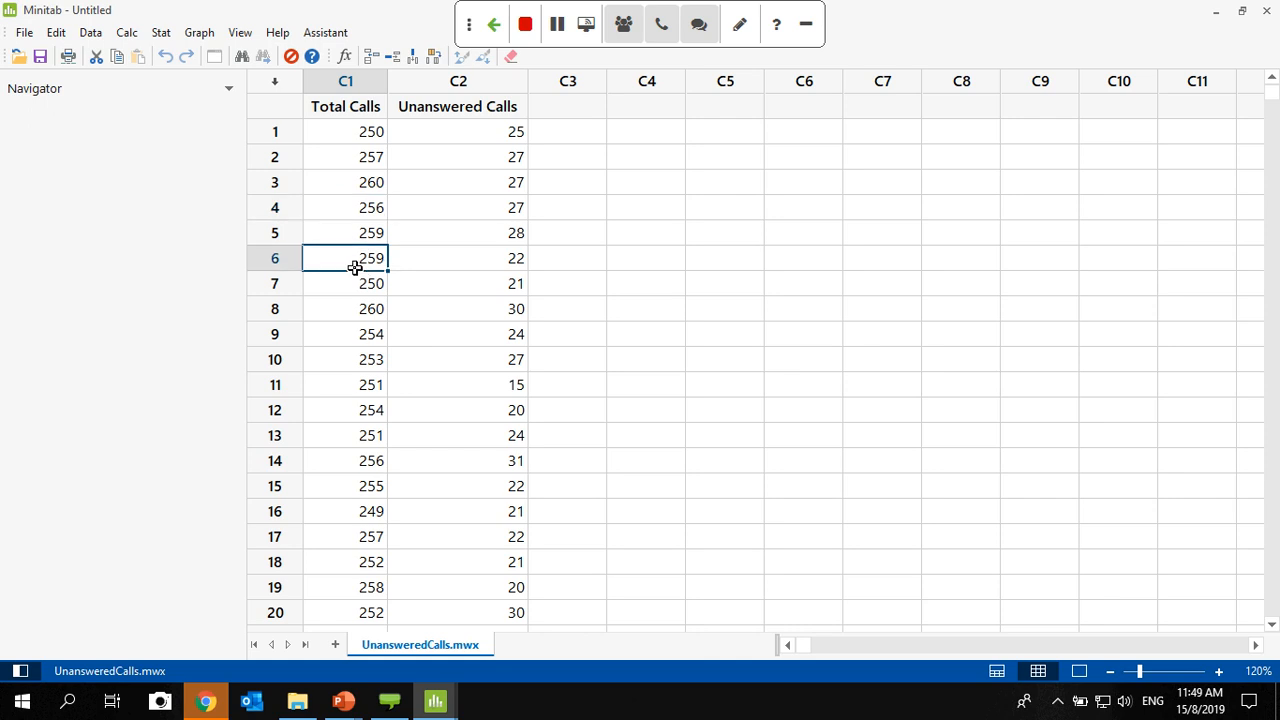
click(348, 135)
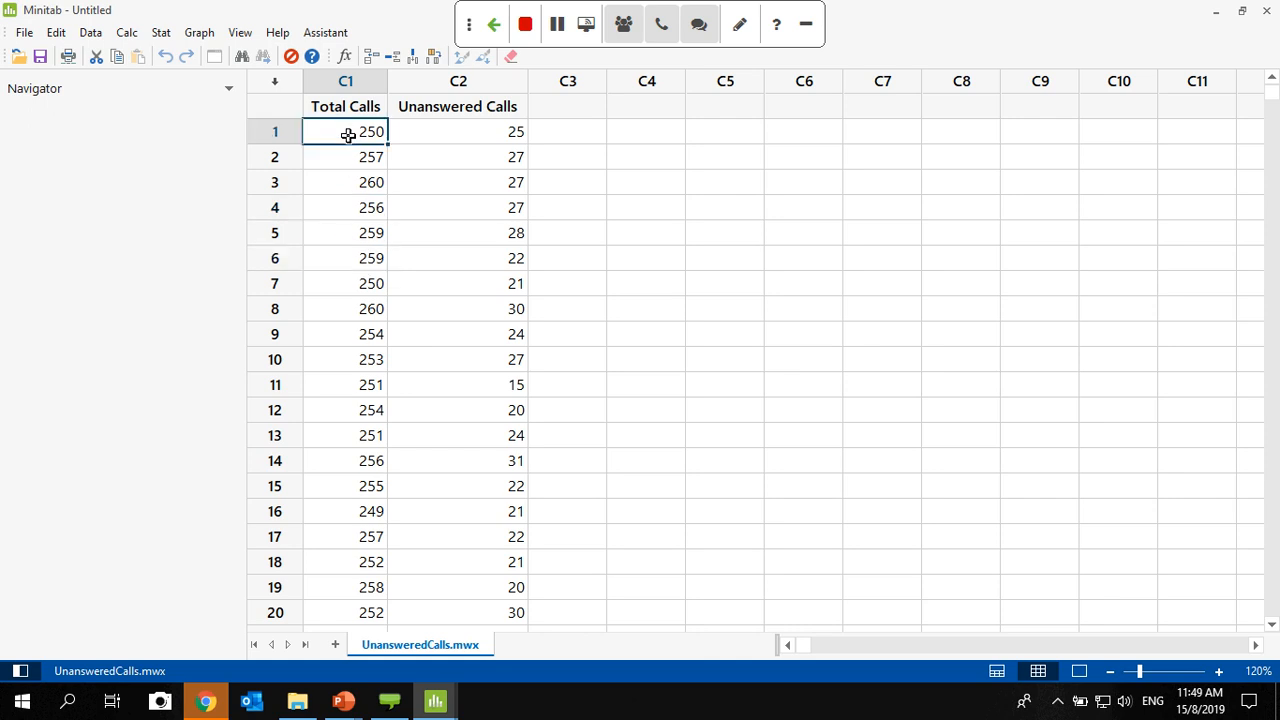
click(352, 163)
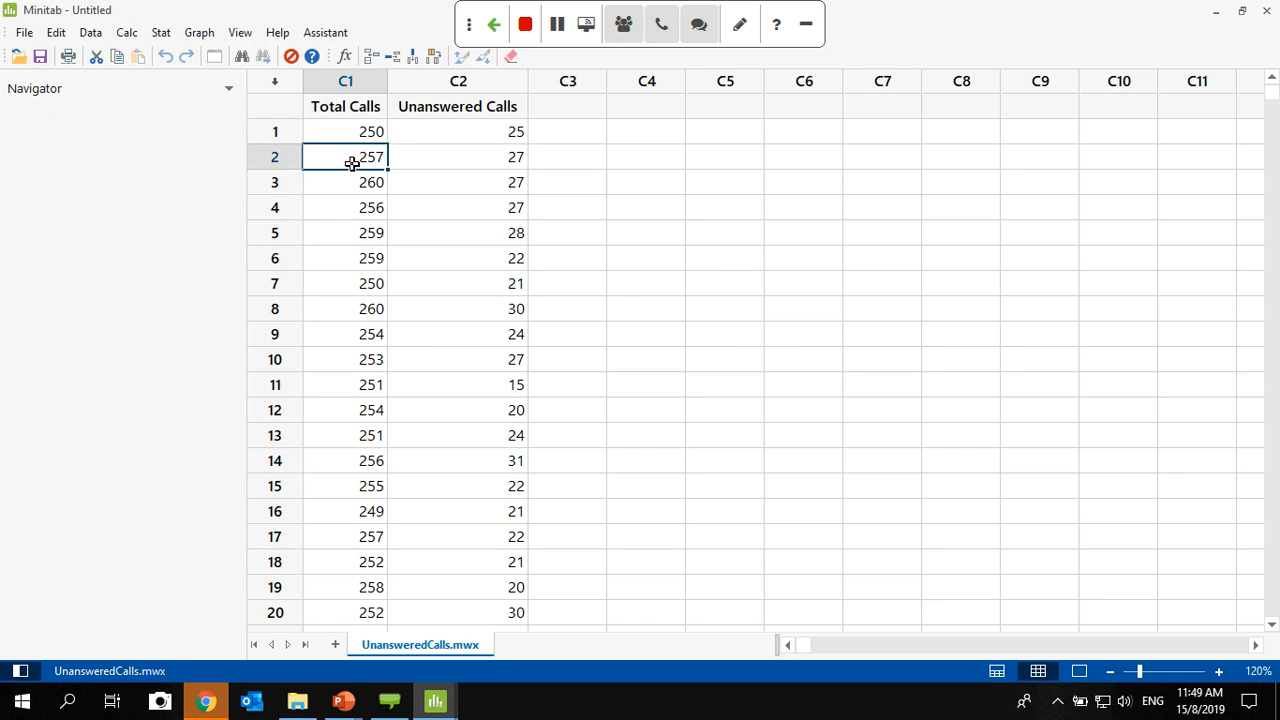
click(161, 35)
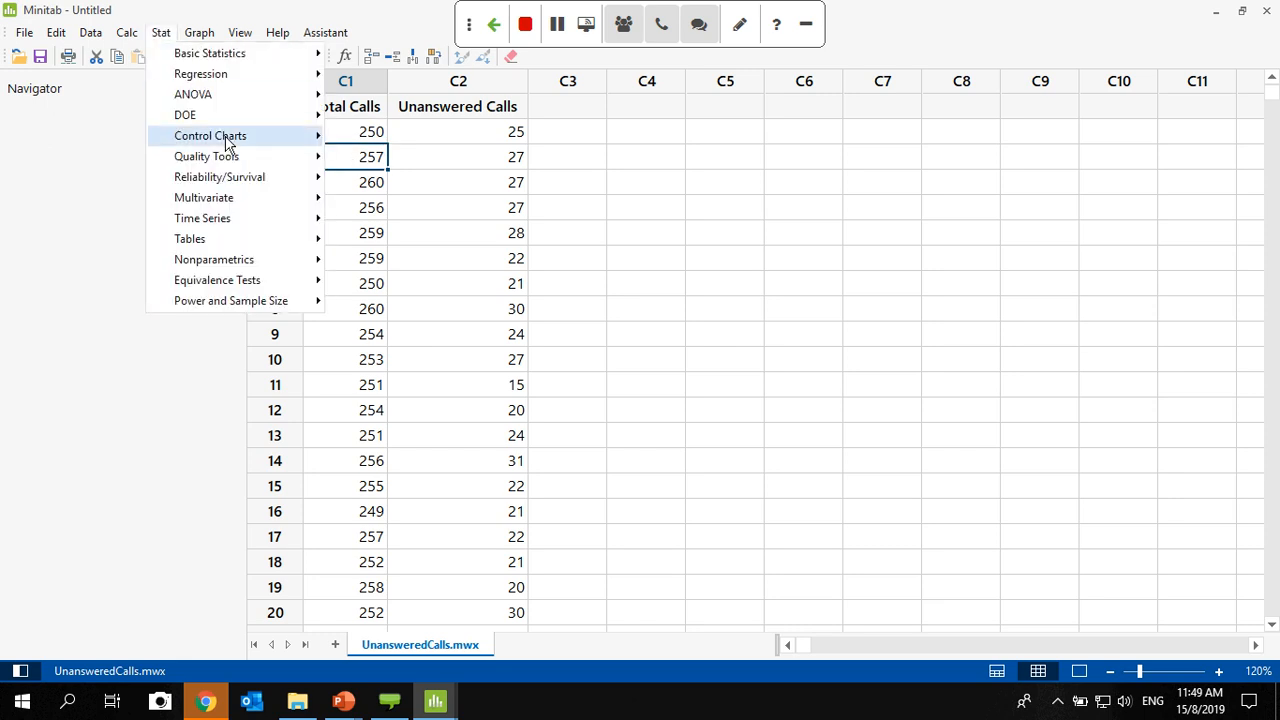
mouse_move(266, 137)
mouse_move(491, 206)
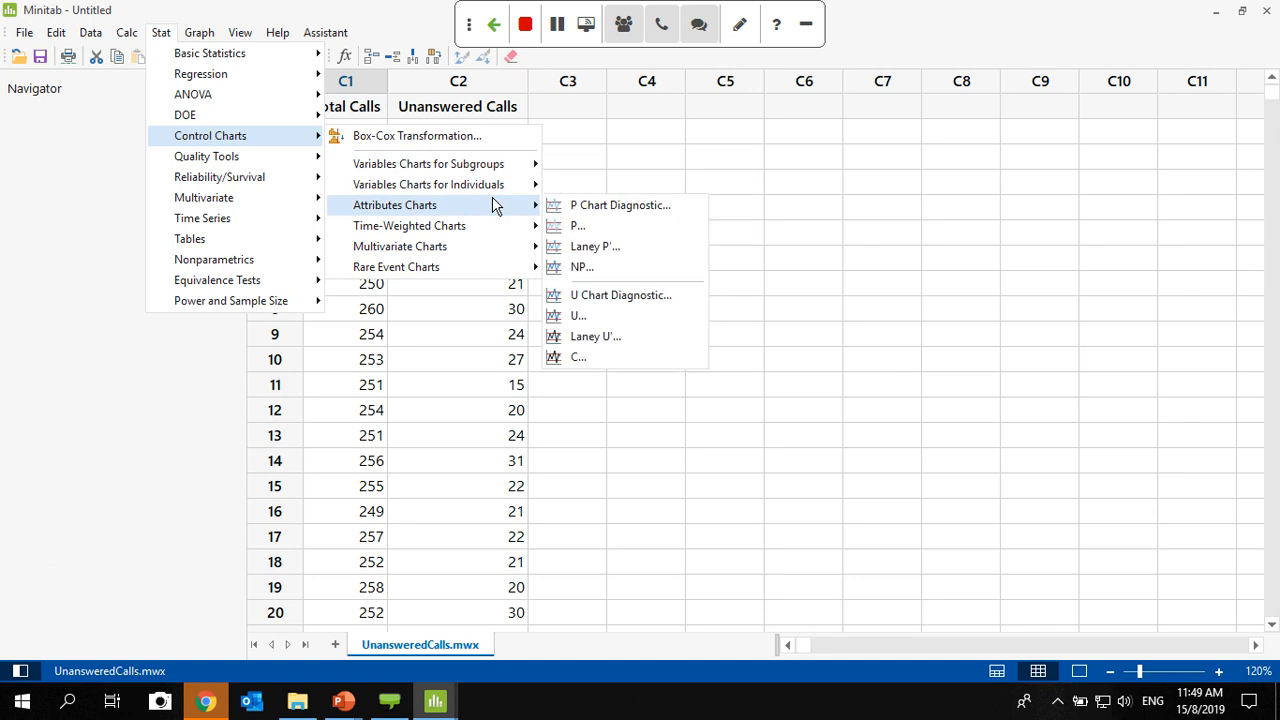
click(580, 265)
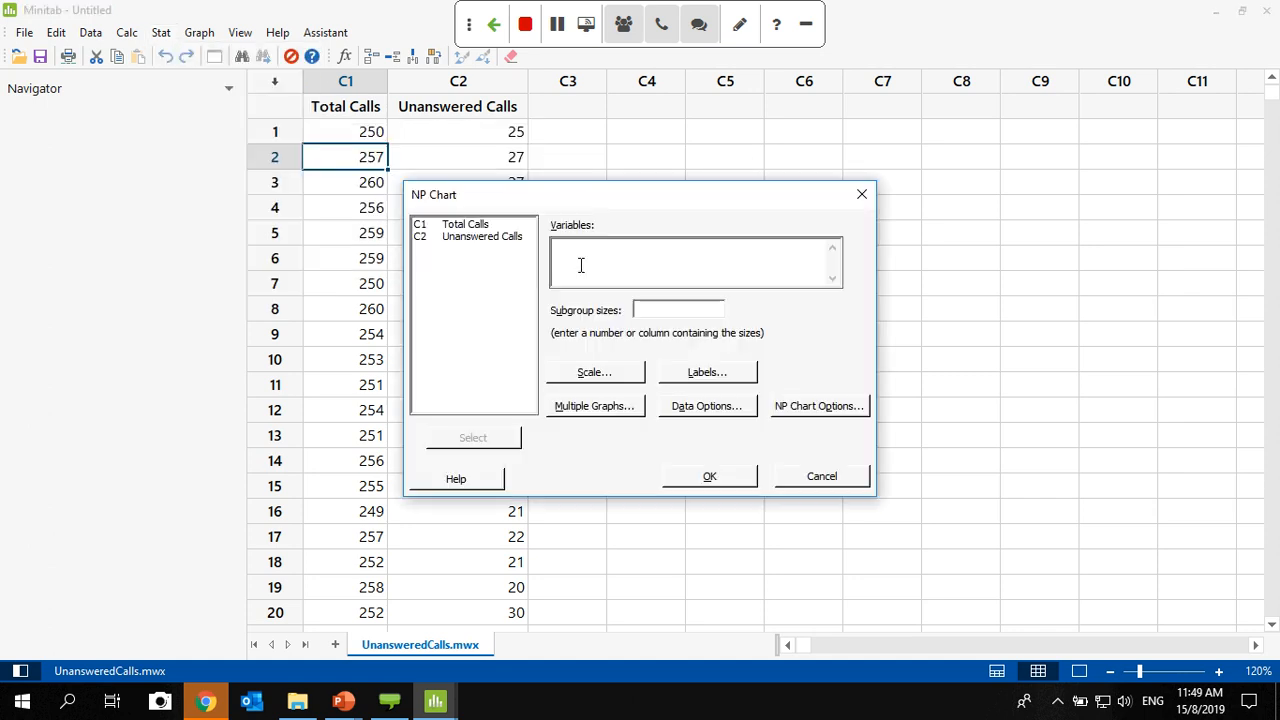
double_click(479, 244)
click(636, 309)
double_click(481, 226)
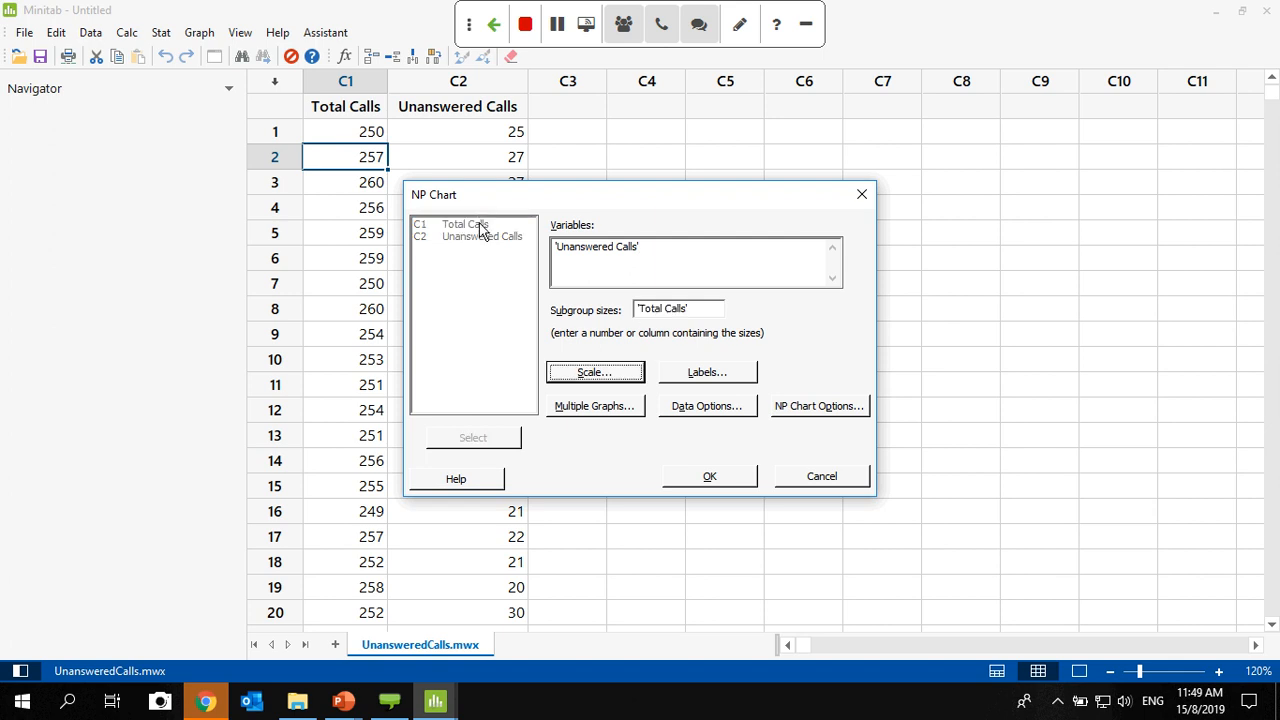
click(860, 197)
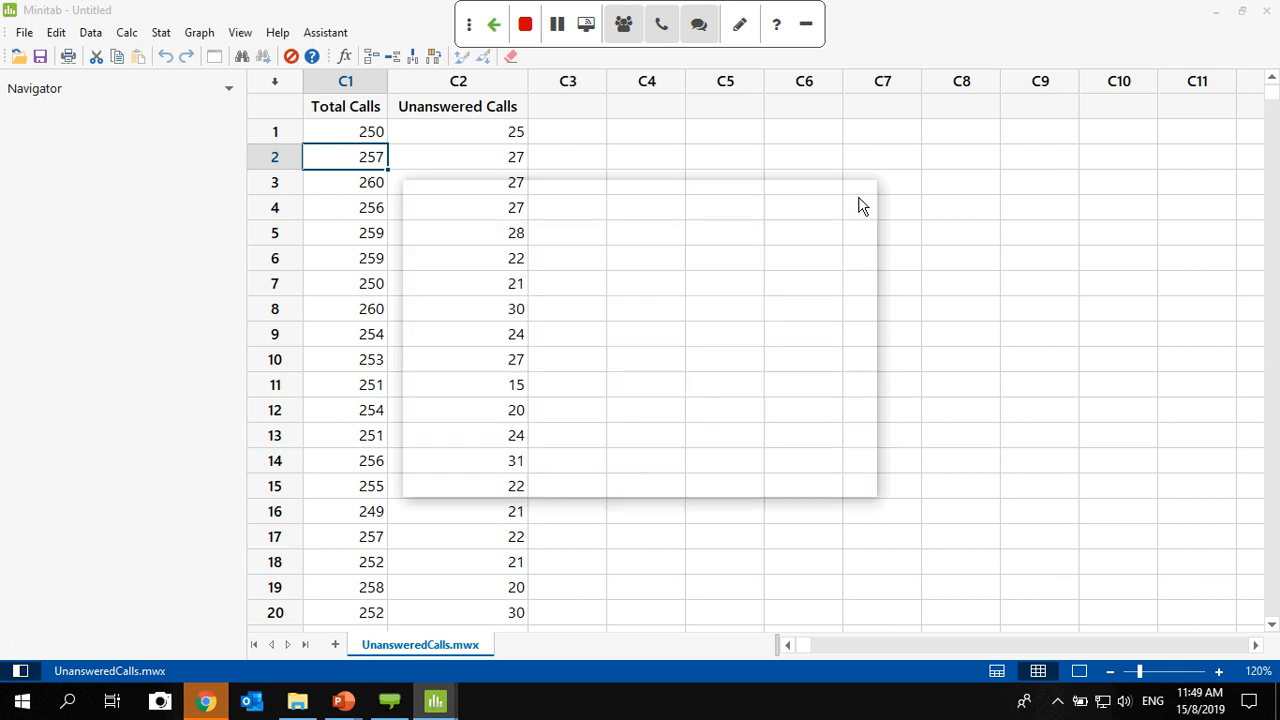
- Set up an NP chart with Unanswered Calls as the variable and Total Calls as the subgroup sizes
click(159, 33)
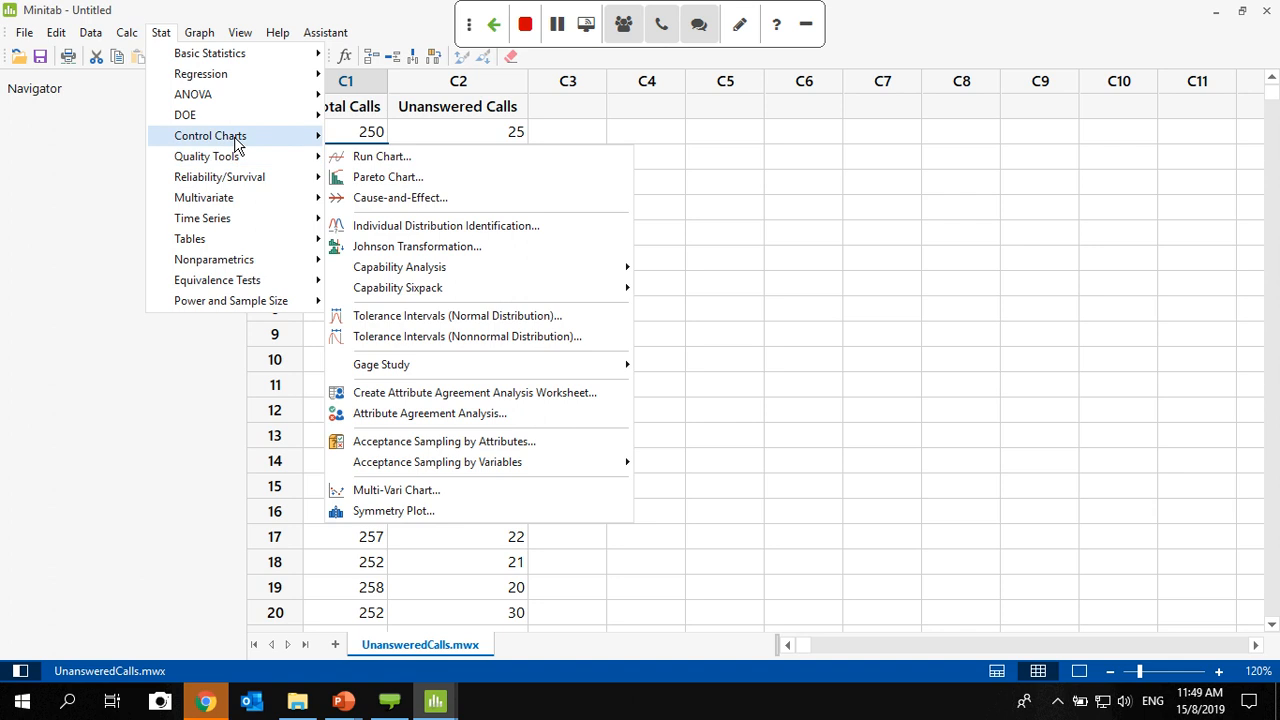
mouse_move(232, 140)
mouse_move(469, 214)
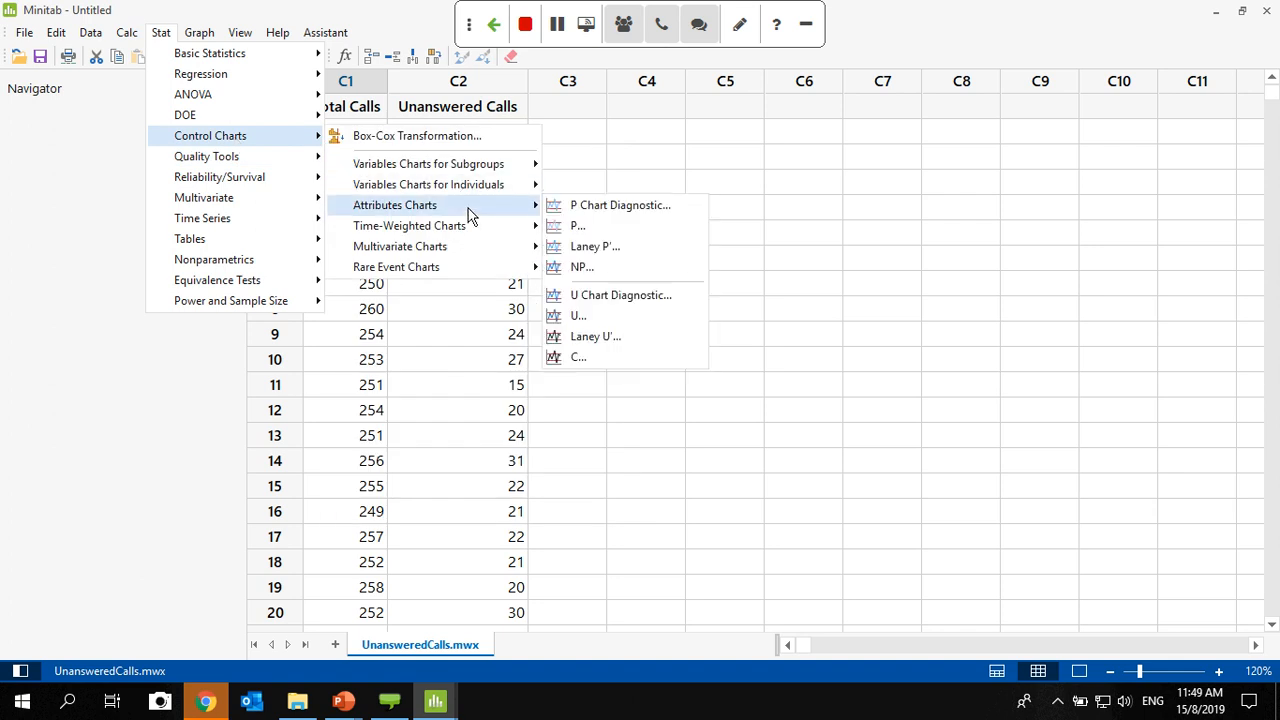
click(604, 270)
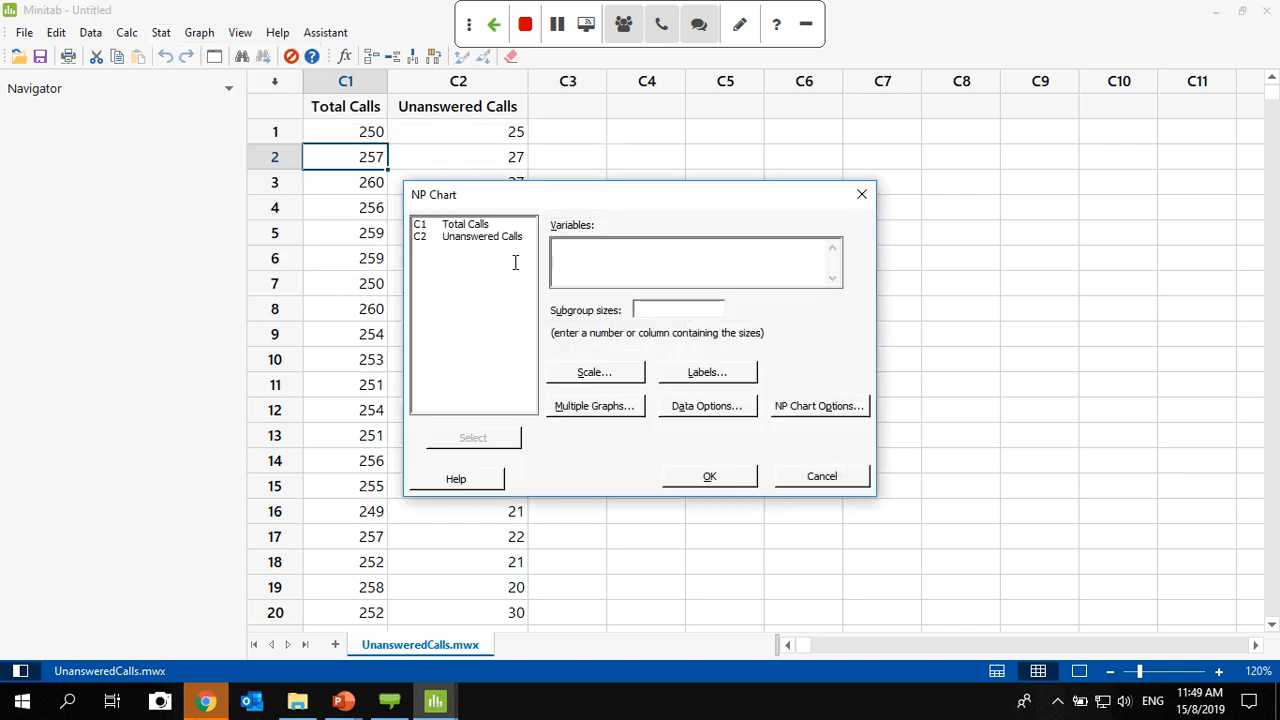
double_click(487, 245)
click(652, 309)
double_click(480, 226)
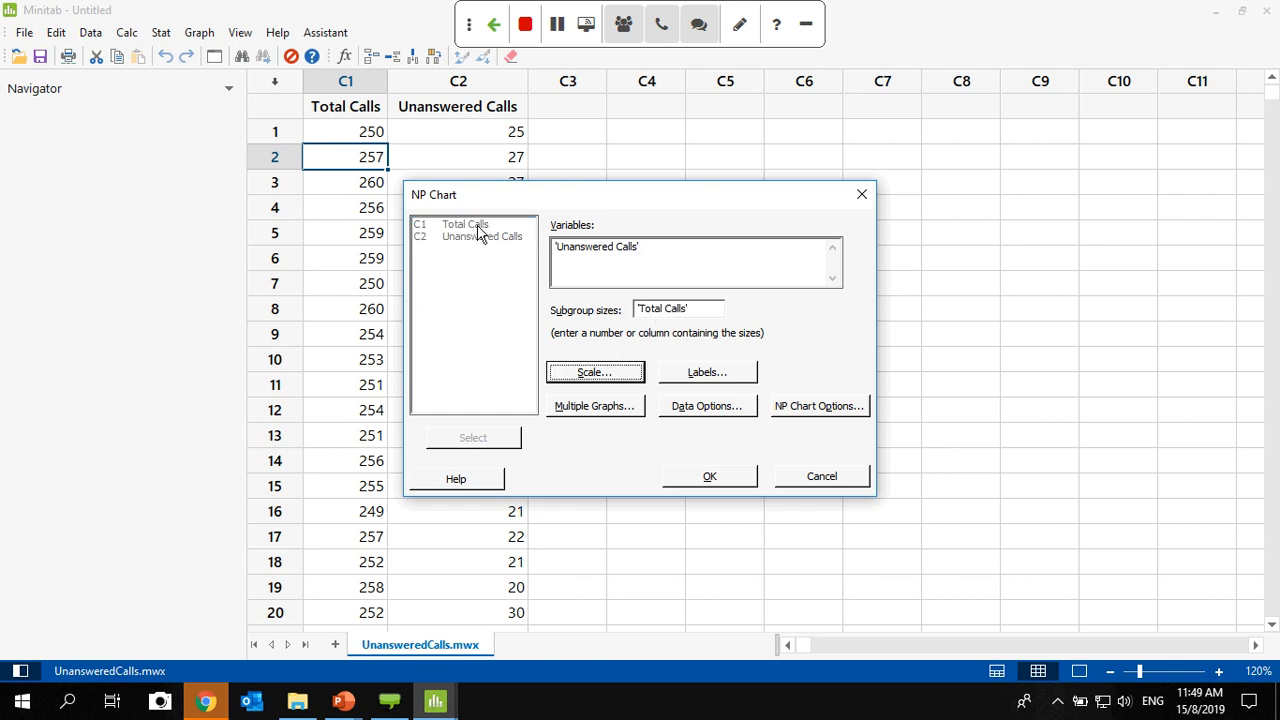
- Generate the NP chart with all tests for special causes performed, and display only the output pane
click(845, 413)
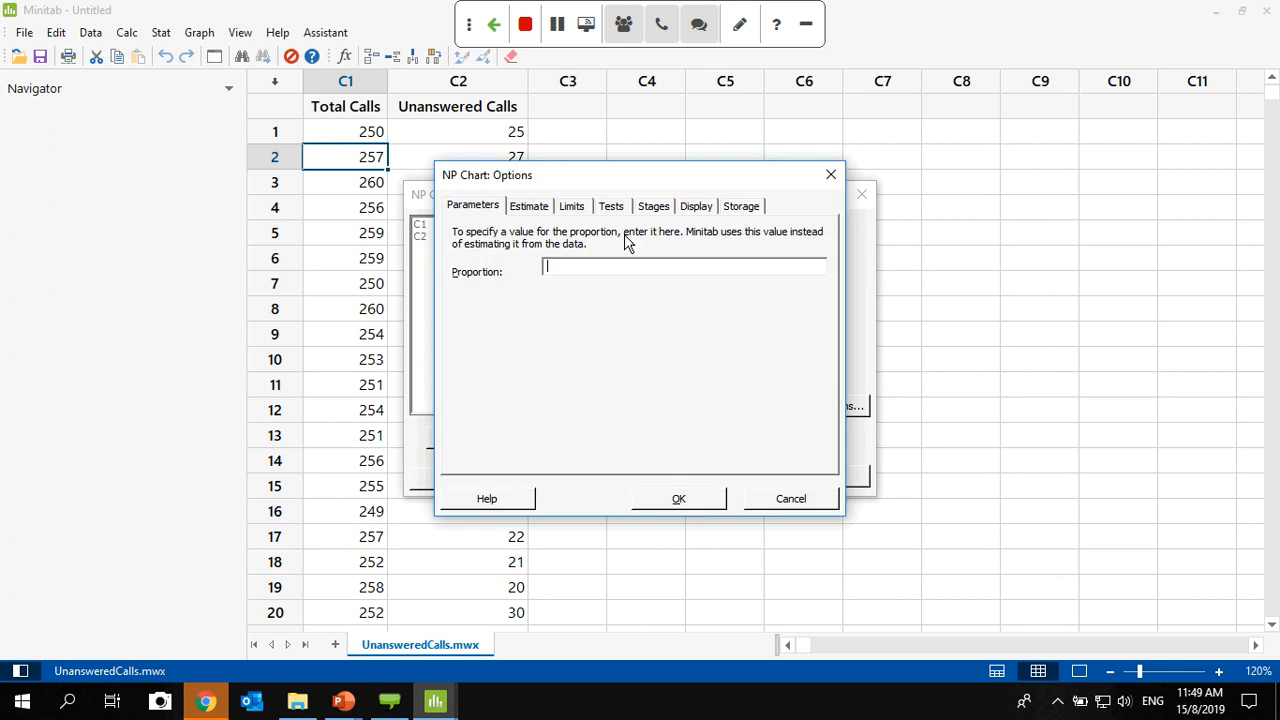
click(612, 208)
click(685, 233)
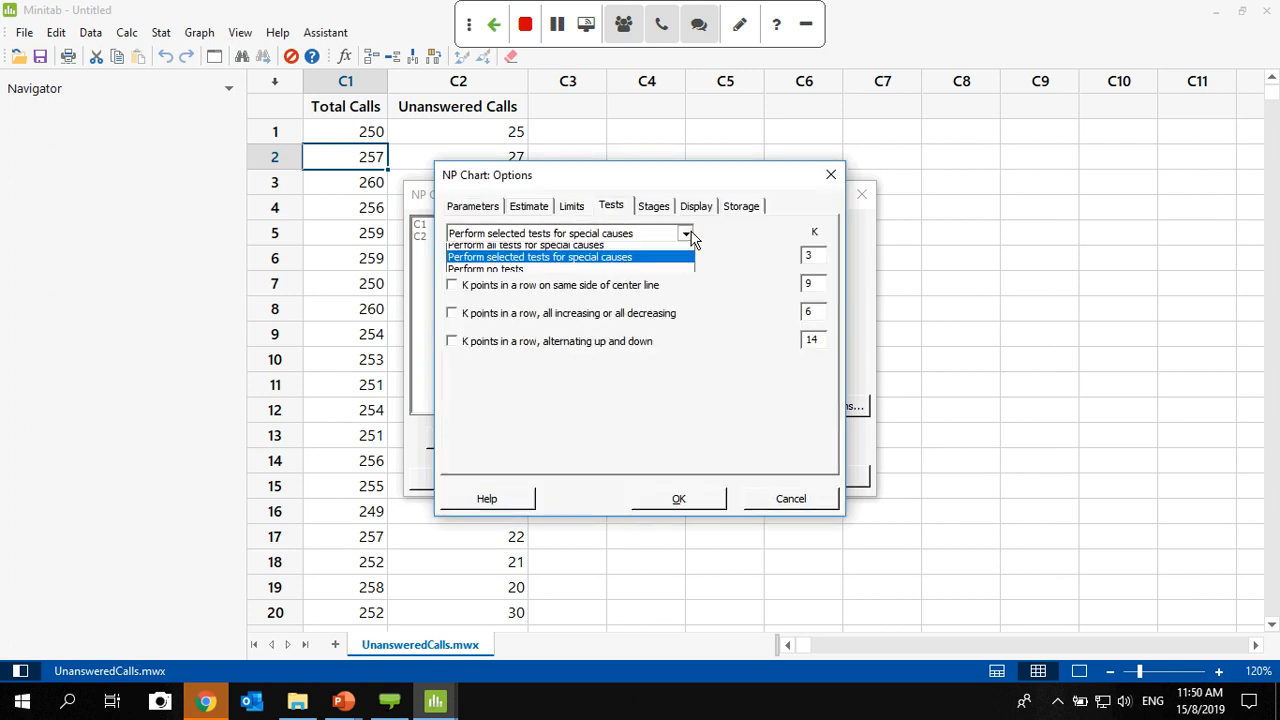
click(668, 250)
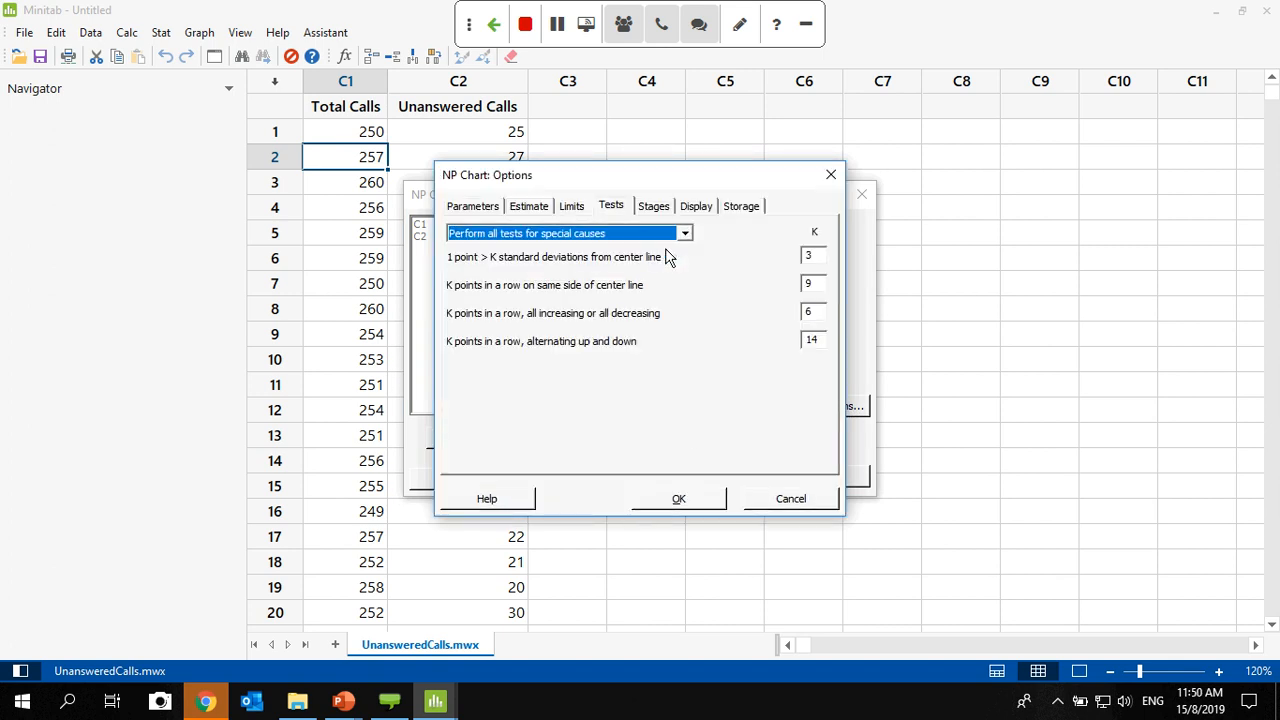
click(679, 499)
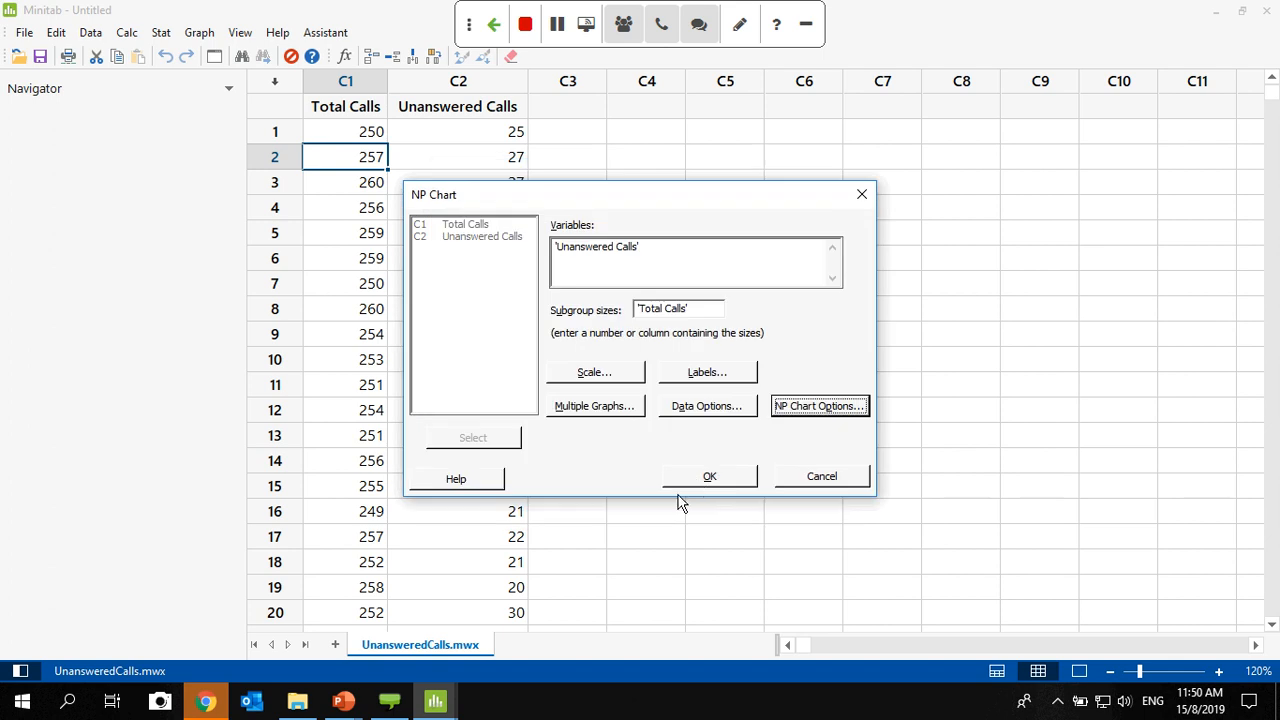
click(706, 478)
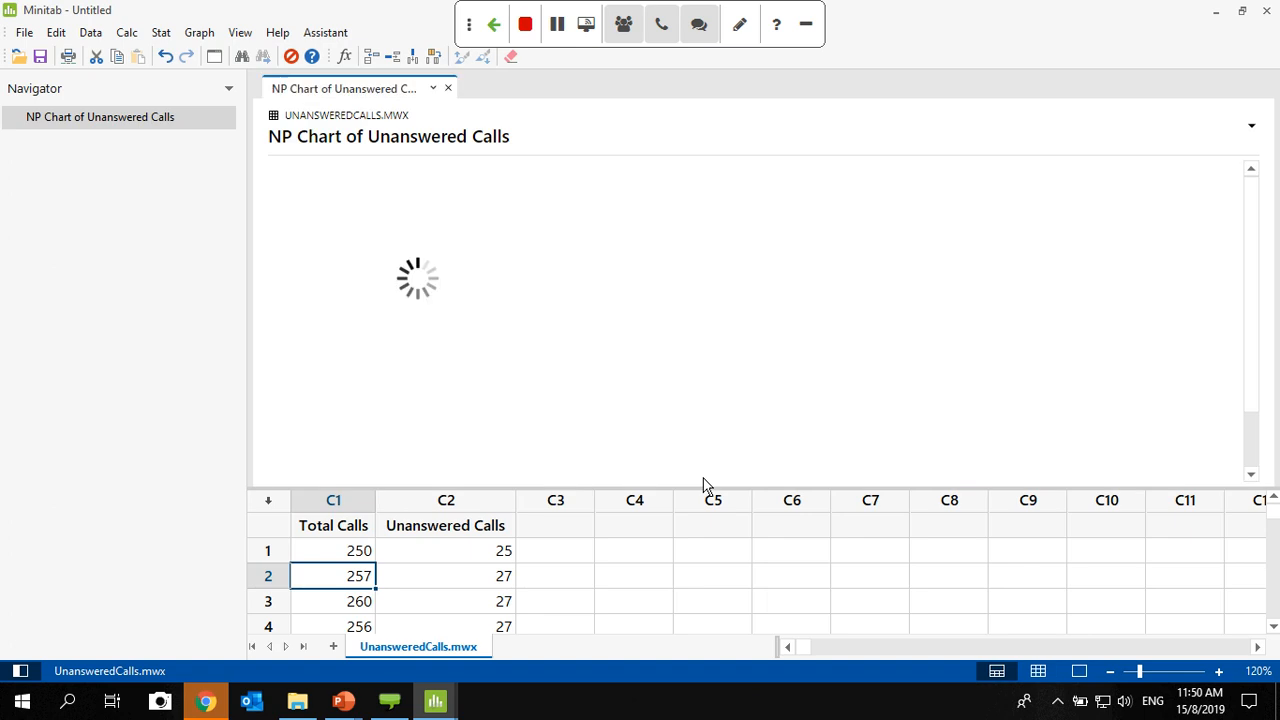
click(1080, 671)
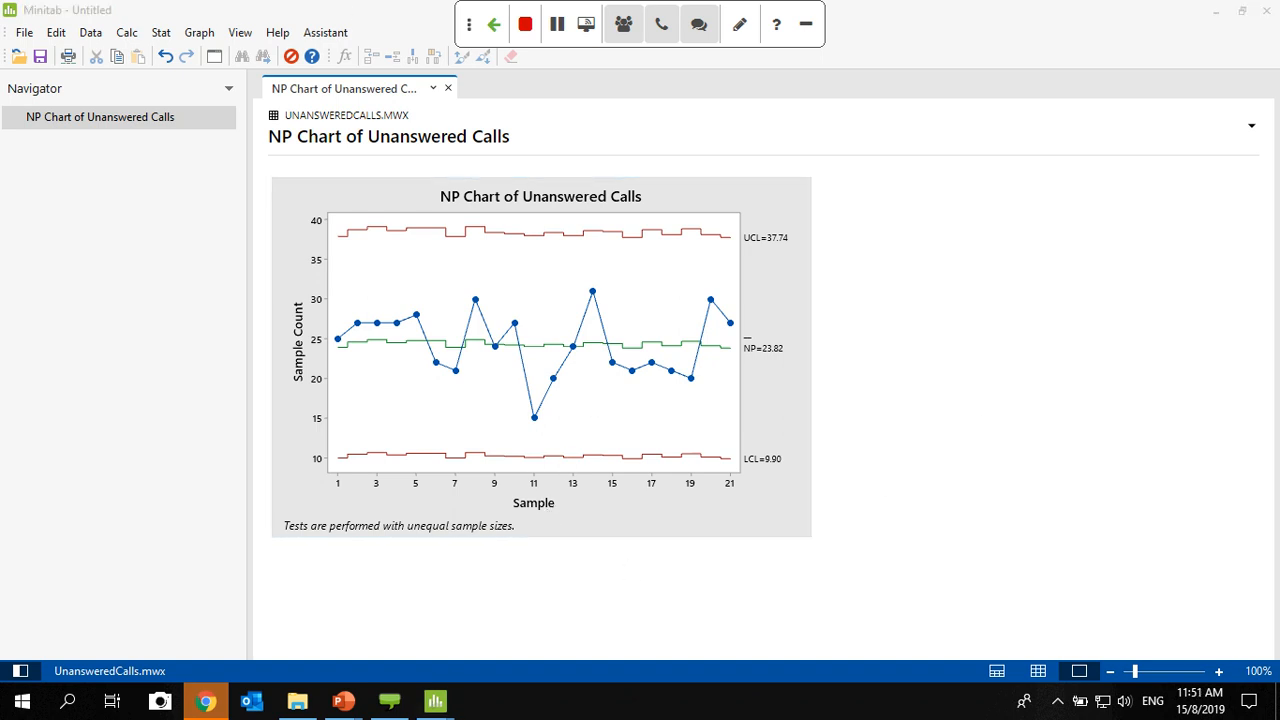
- Switch to the running PowerPoint slide show and advance past the NP chart example and results slides to the questions slide
key(alt+Tab)
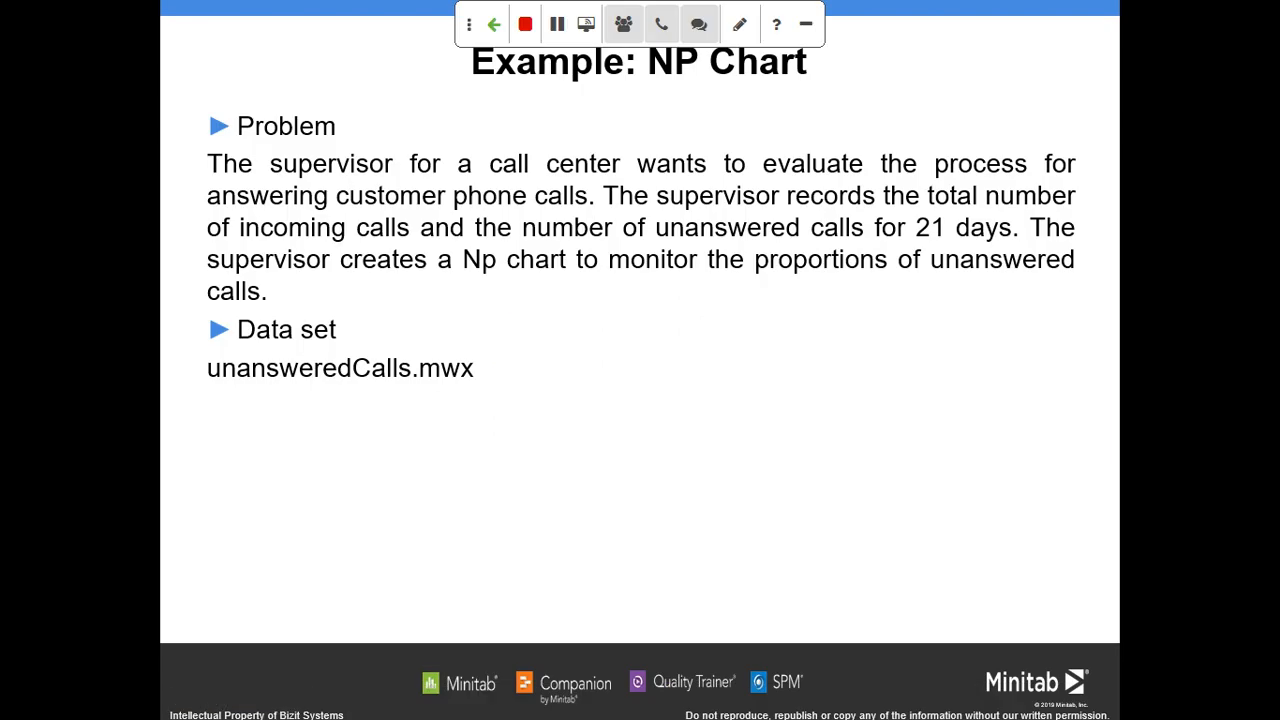
click(594, 515)
click(594, 515)
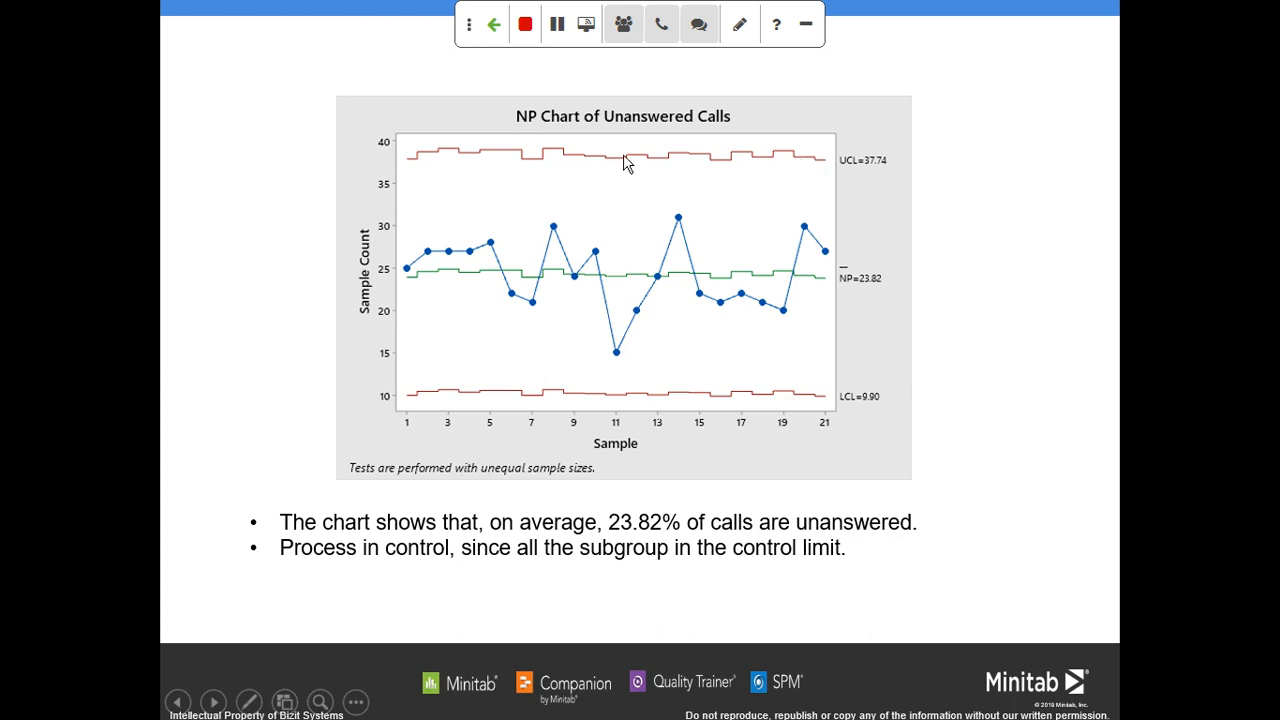
click(757, 142)
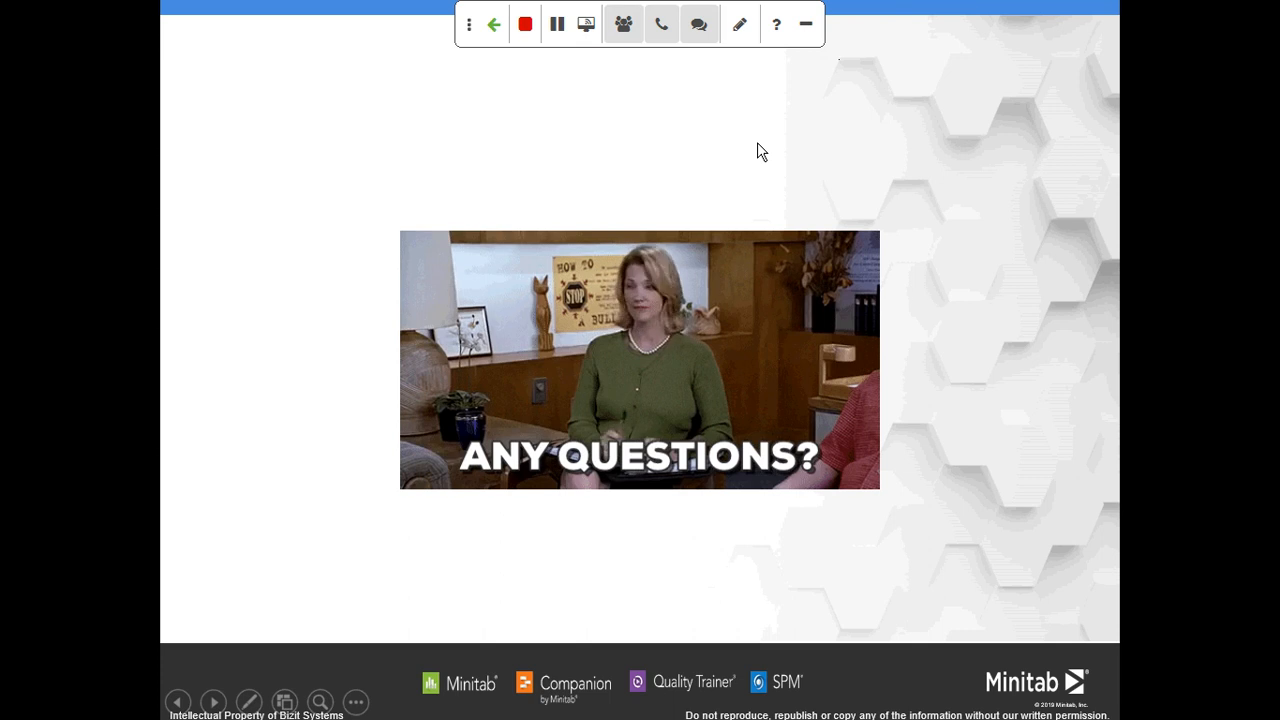